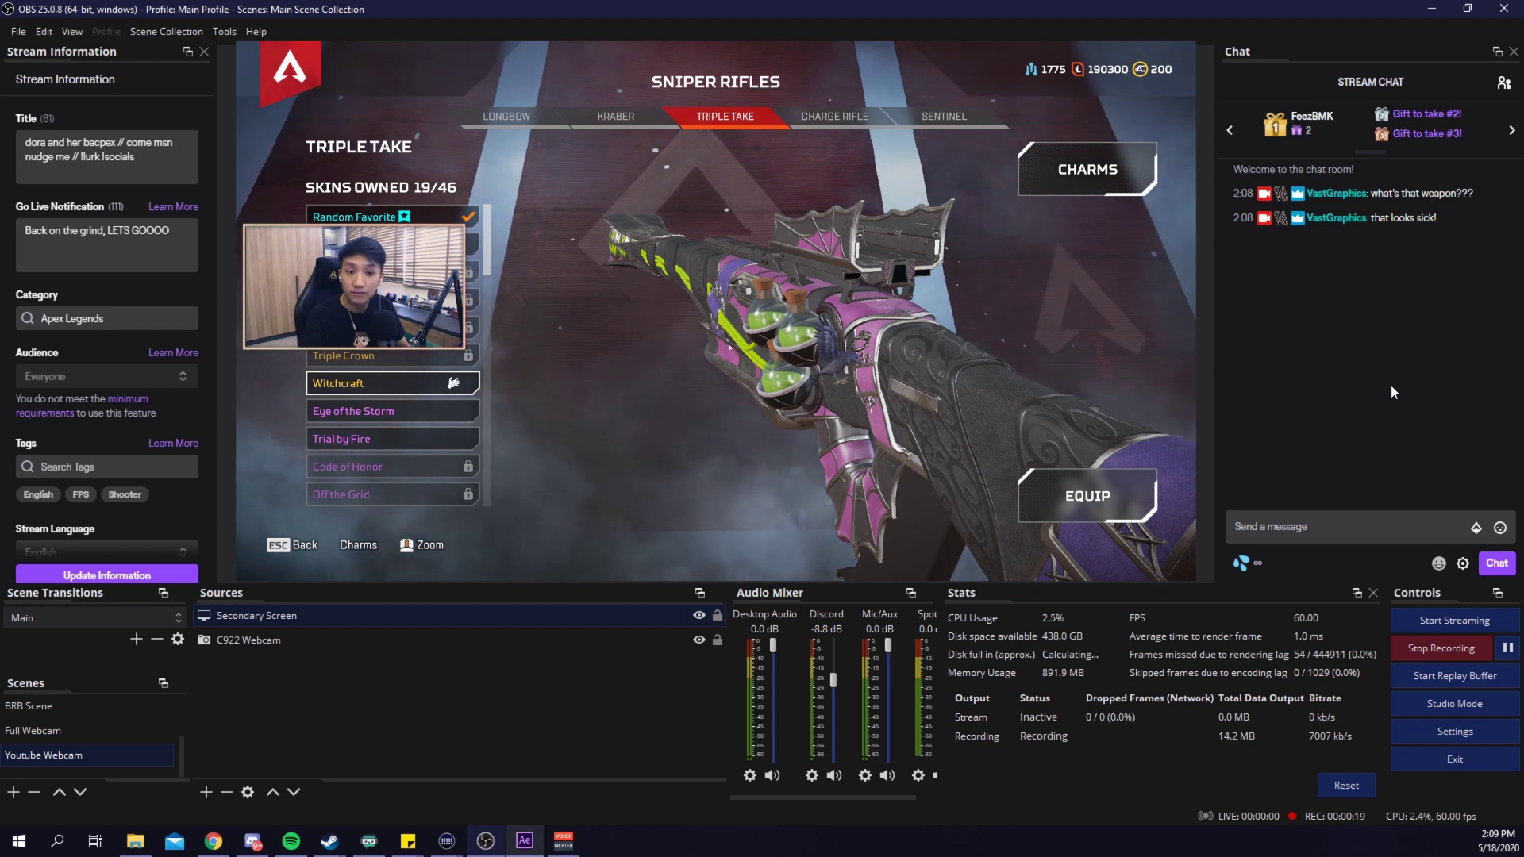
Stop the OBS recording with the Ctrl+Shift+R hotkey.
key(ctrl+shift+r)
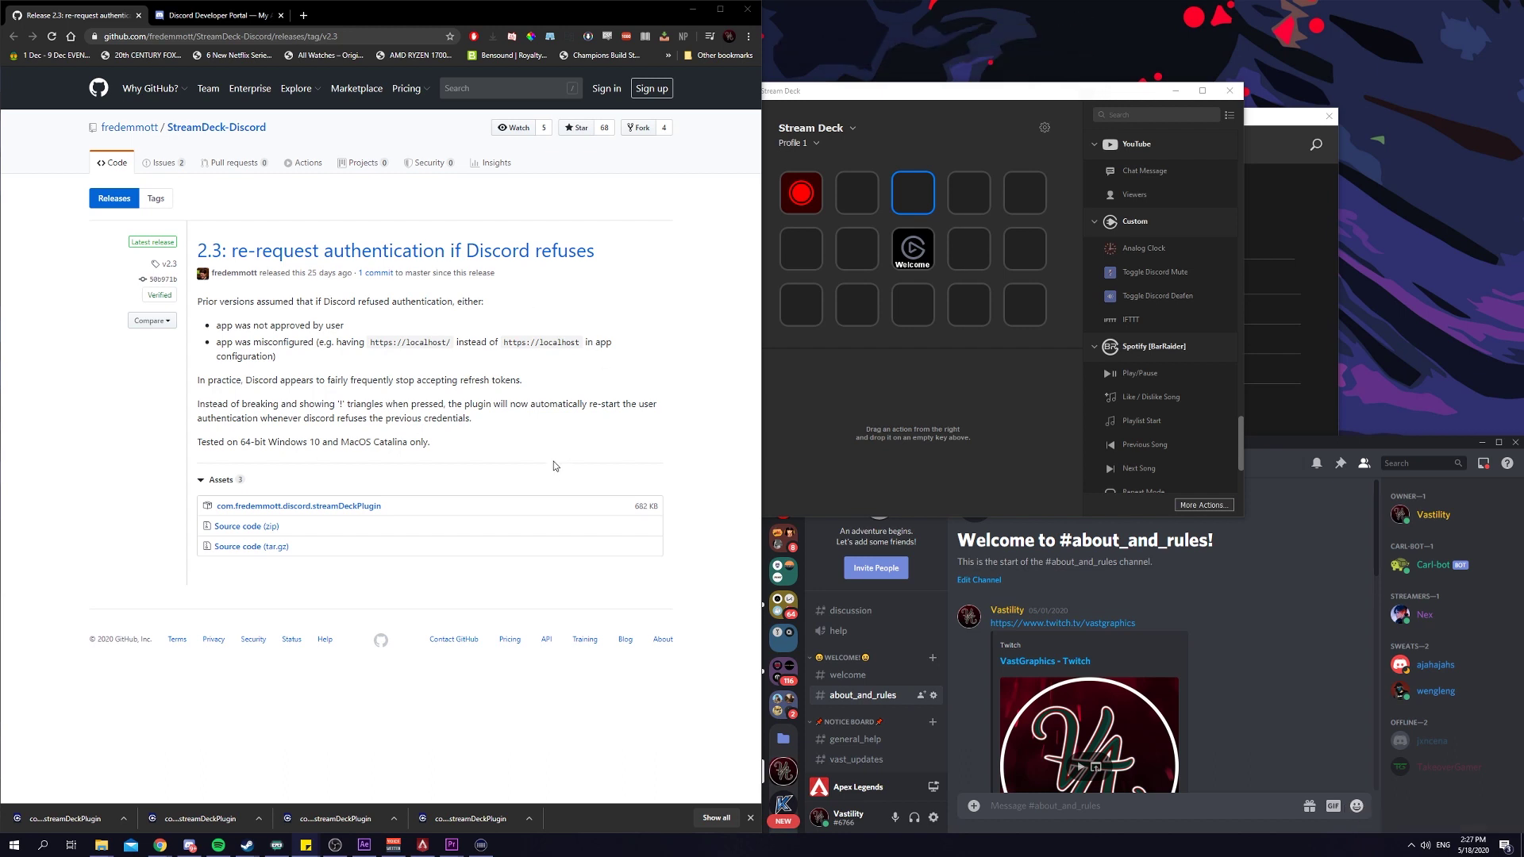
Download com.fredemmott.discord.streamDeckPlugin from GitHub to the Desktop and show it in its folder.
click(354, 507)
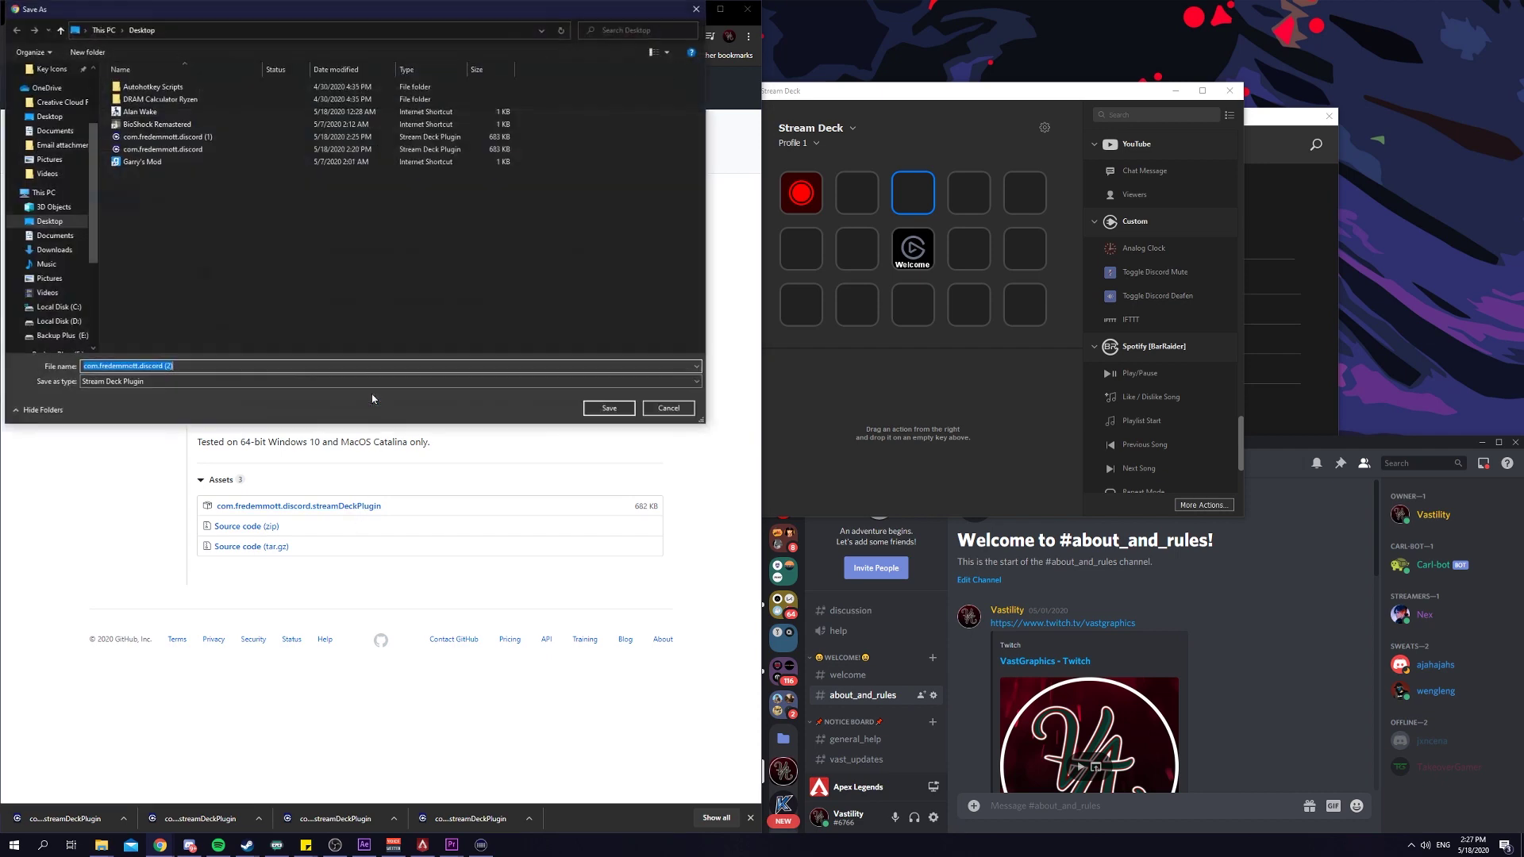
click(603, 407)
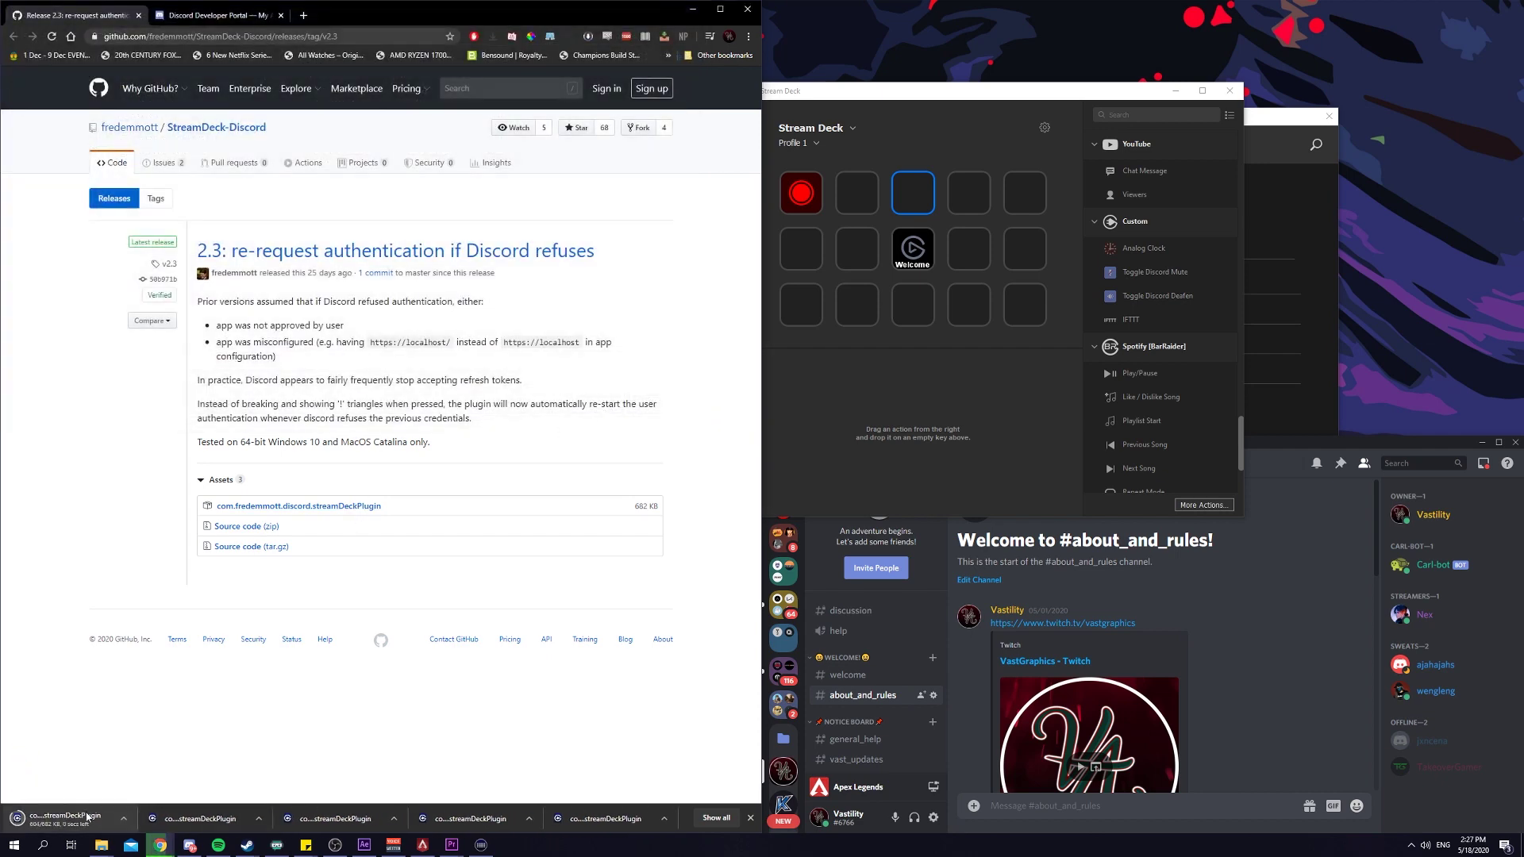
click(123, 818)
click(135, 794)
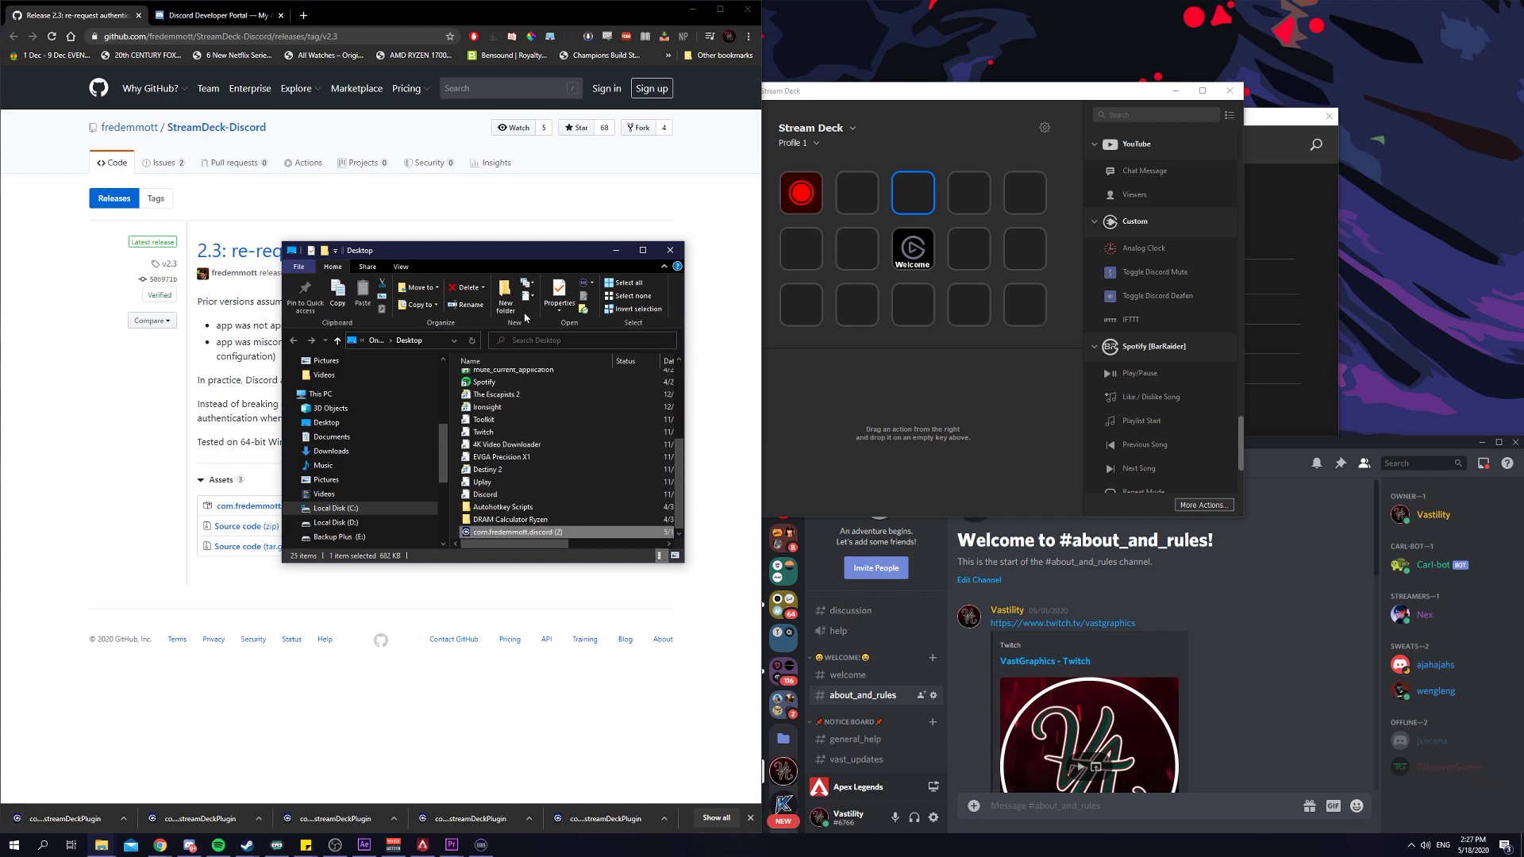
Run the plugin file, confirm Install, and dismiss the already-installed notice.
double_click(532, 533)
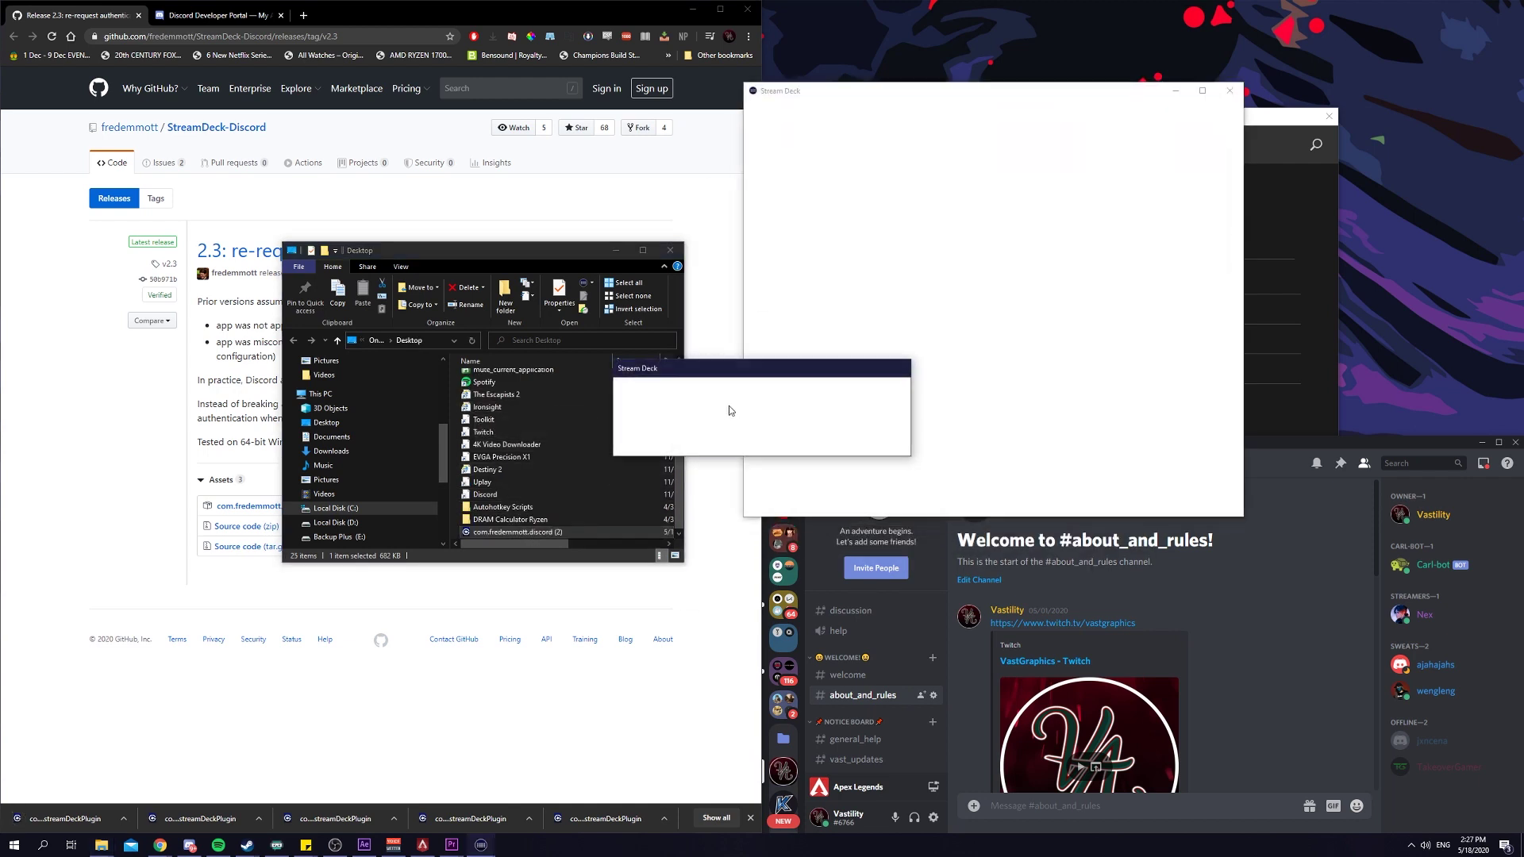
drag(802, 385, 846, 384)
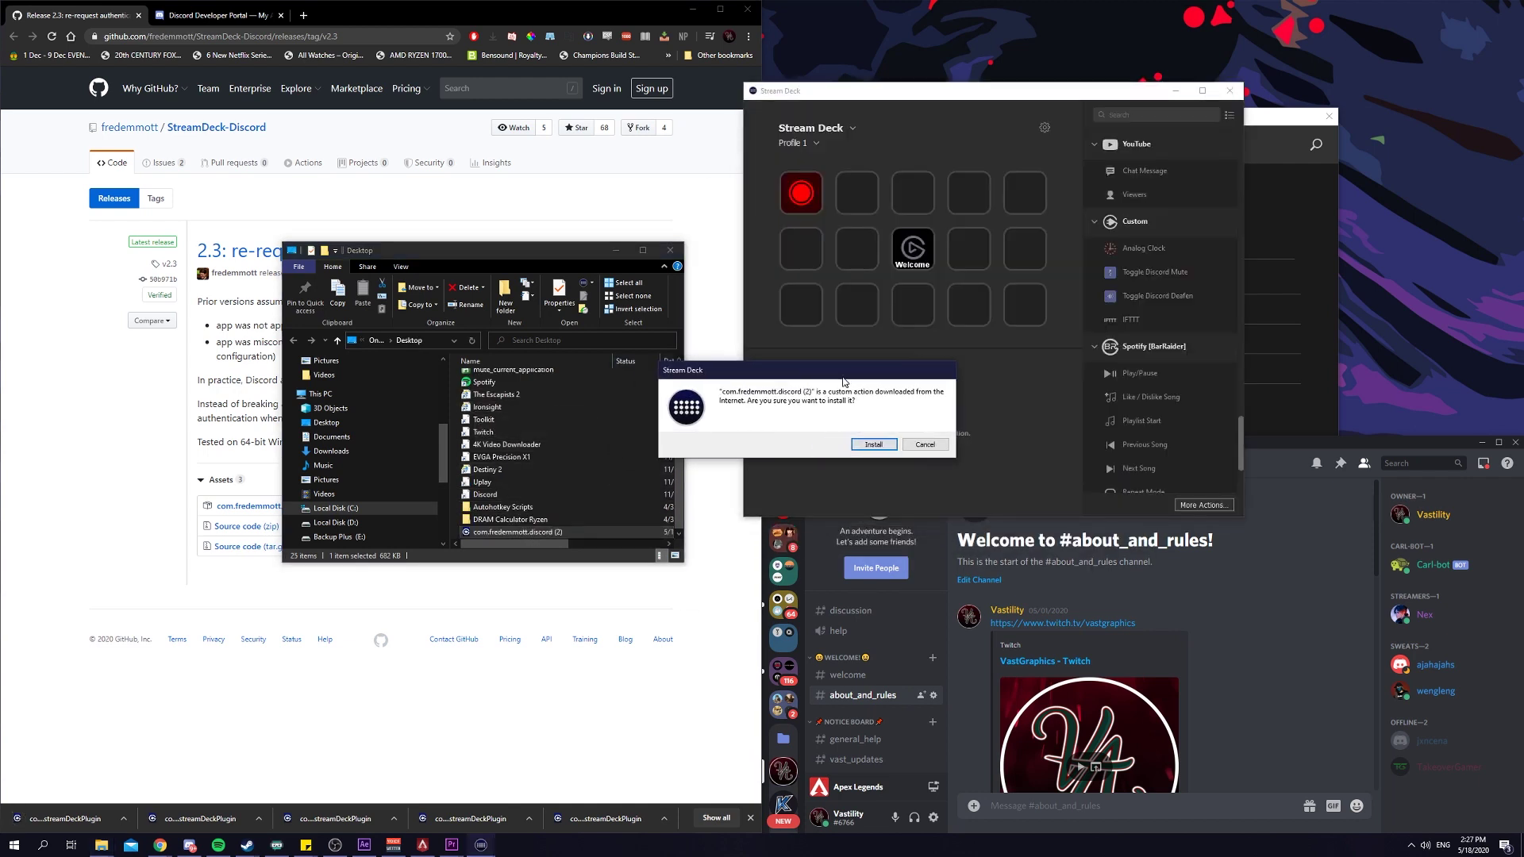
click(870, 447)
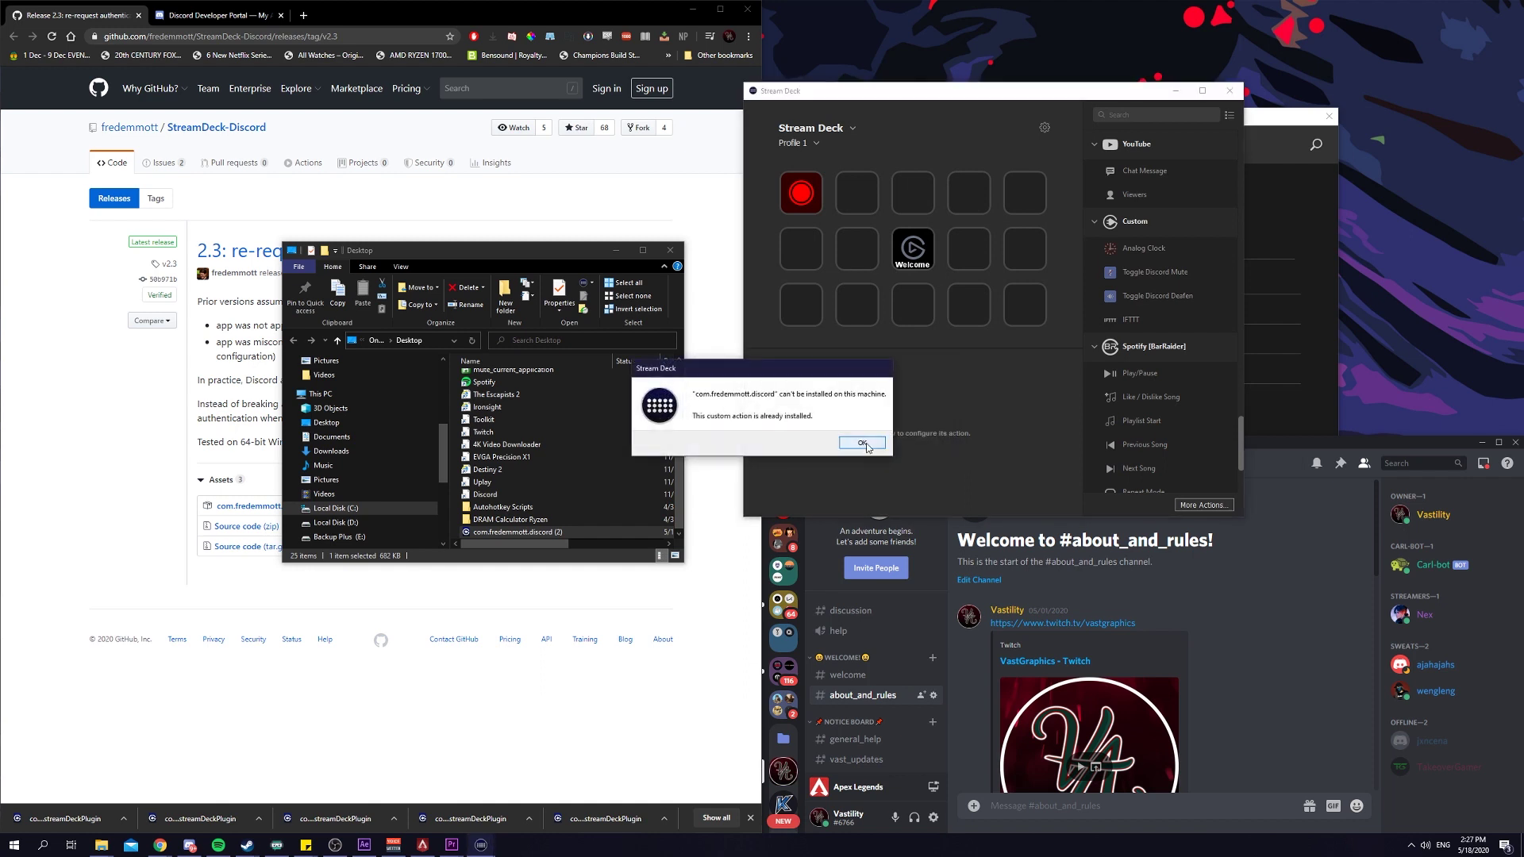
click(868, 447)
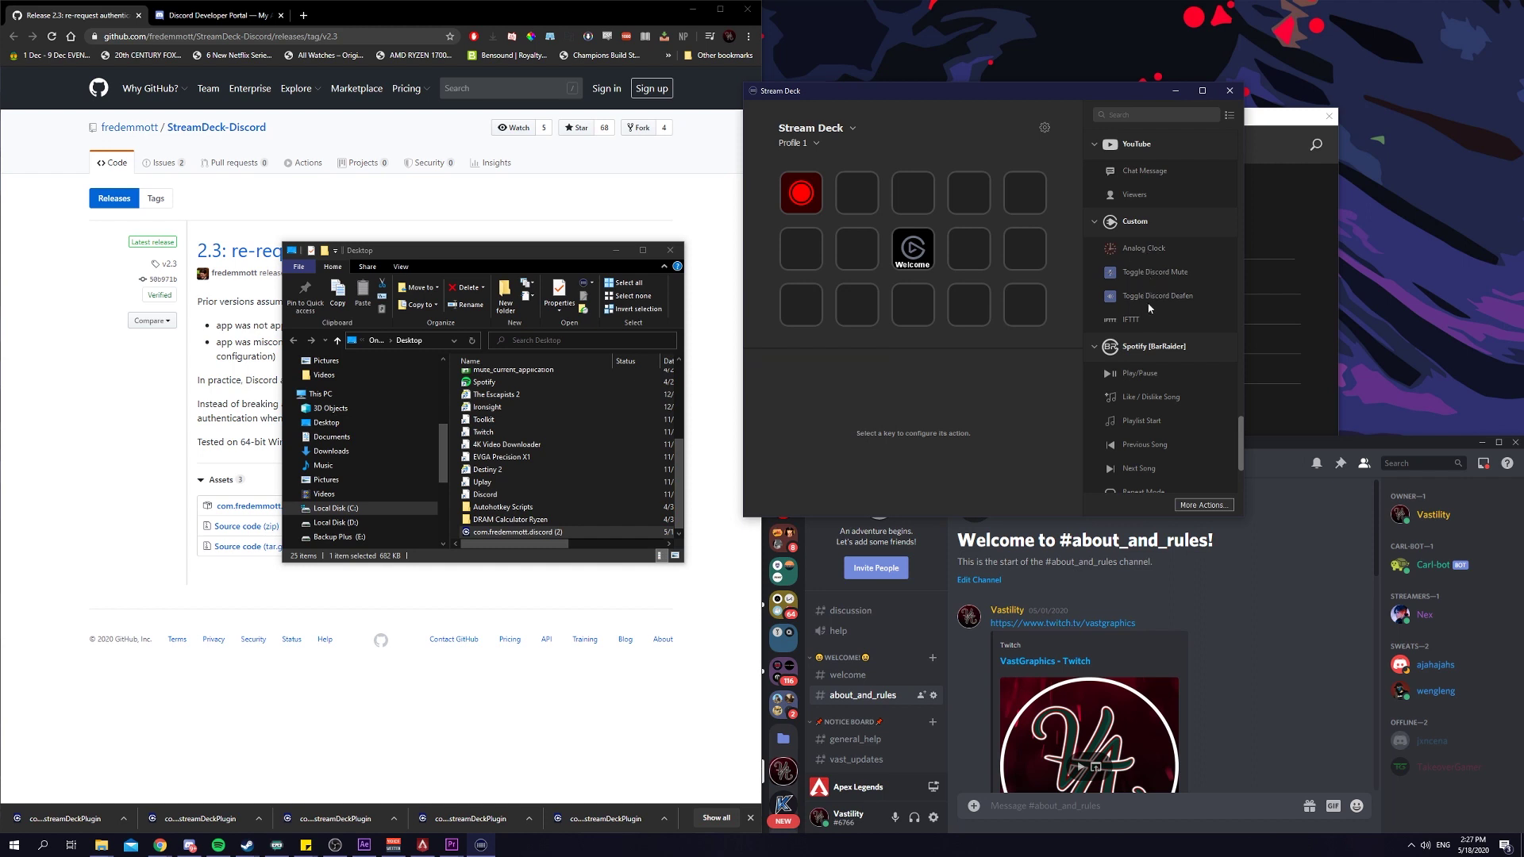
Place Toggle Discord Mute on the third top-row key and select its old App ID for clearing.
drag(1141, 271, 913, 192)
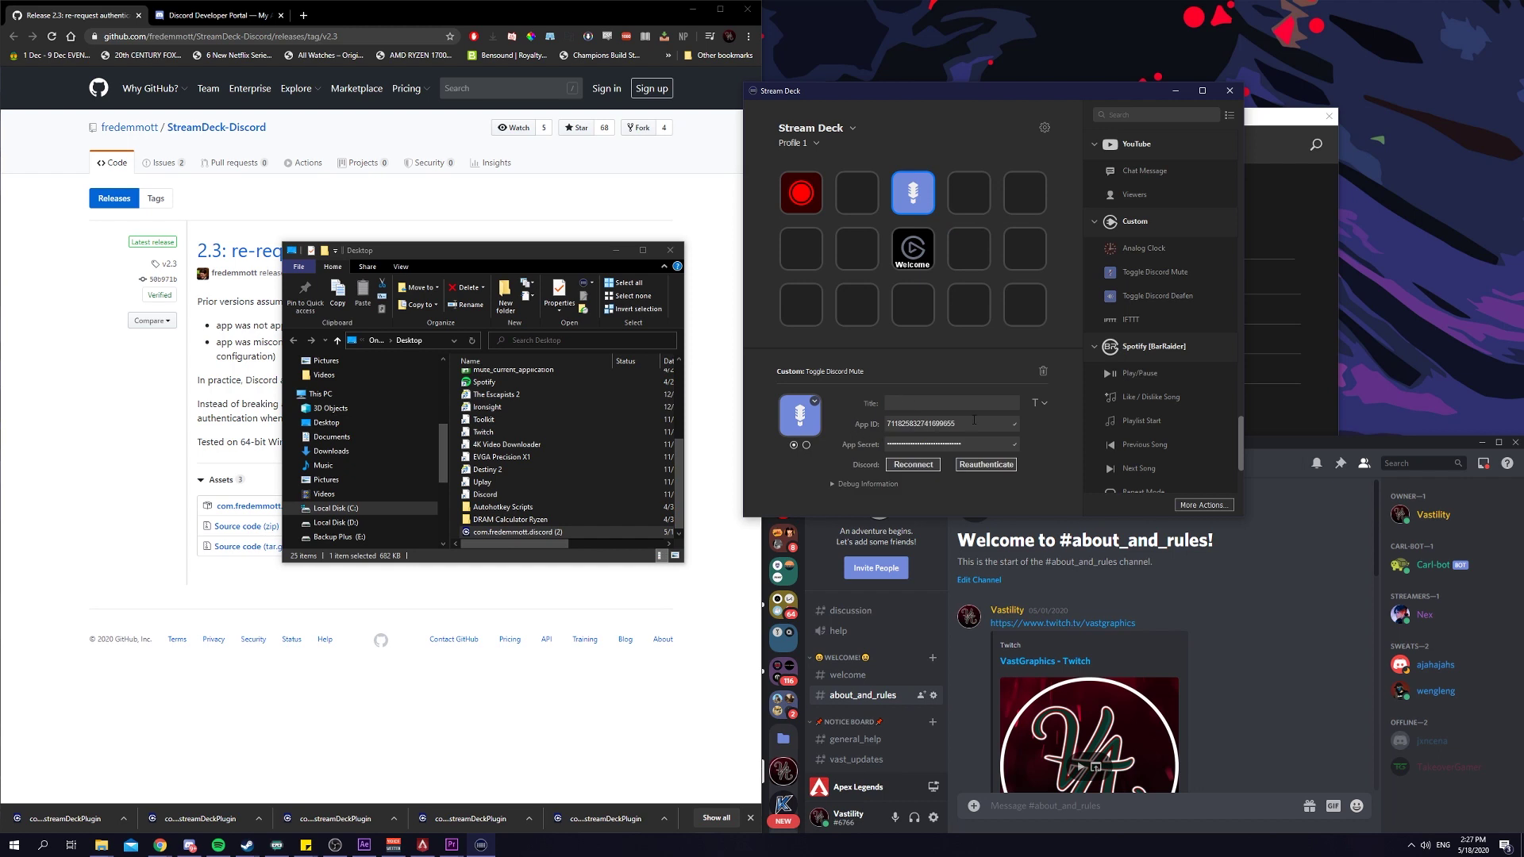
click(952, 438)
key(ctrl+a)
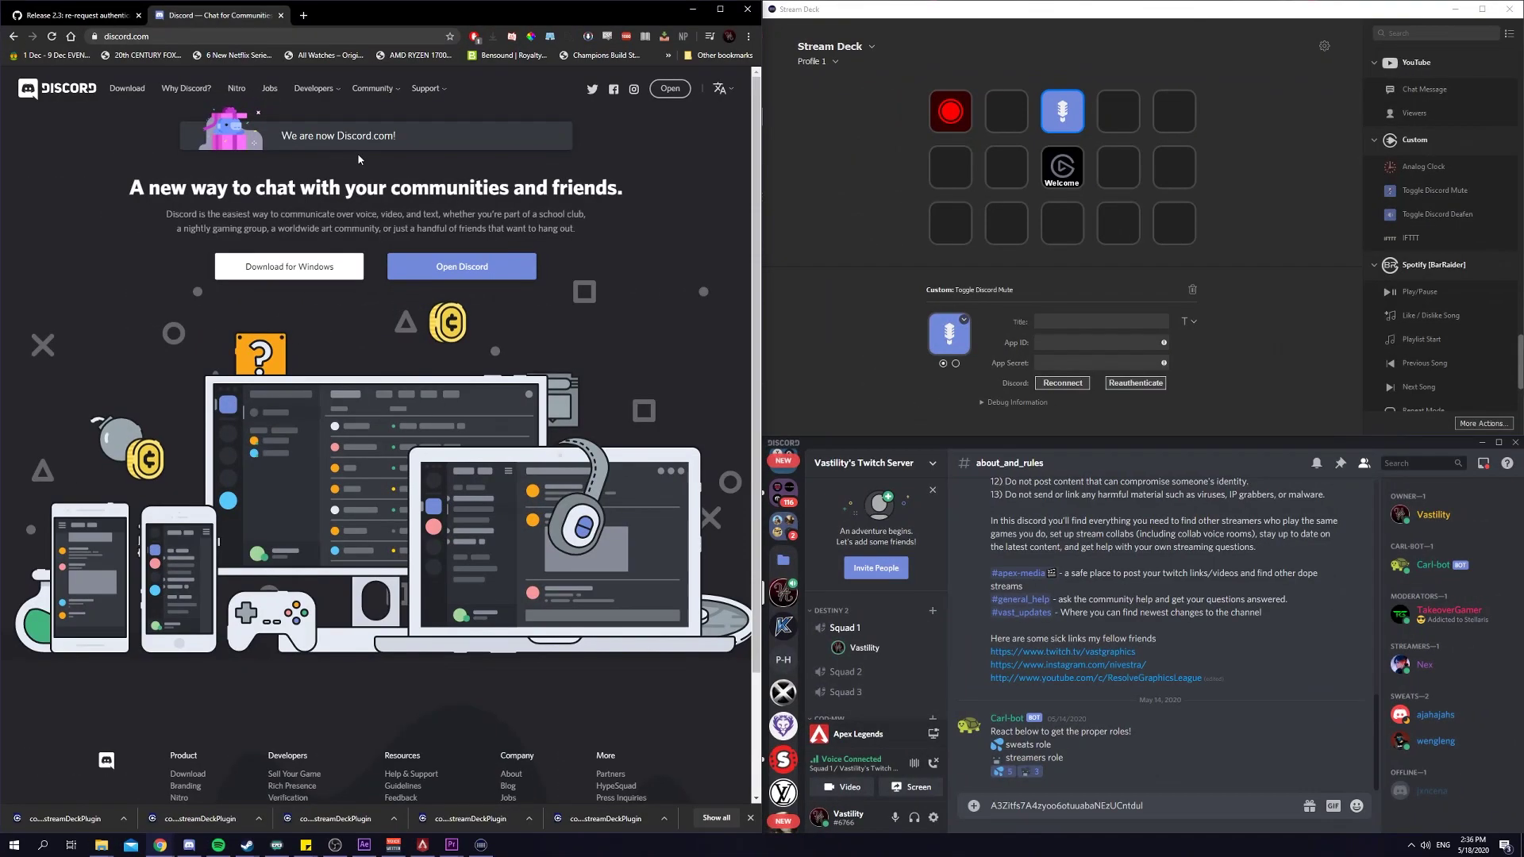
Create a new Discord Developer Portal application named StreamDeck.
mouse_move(316, 94)
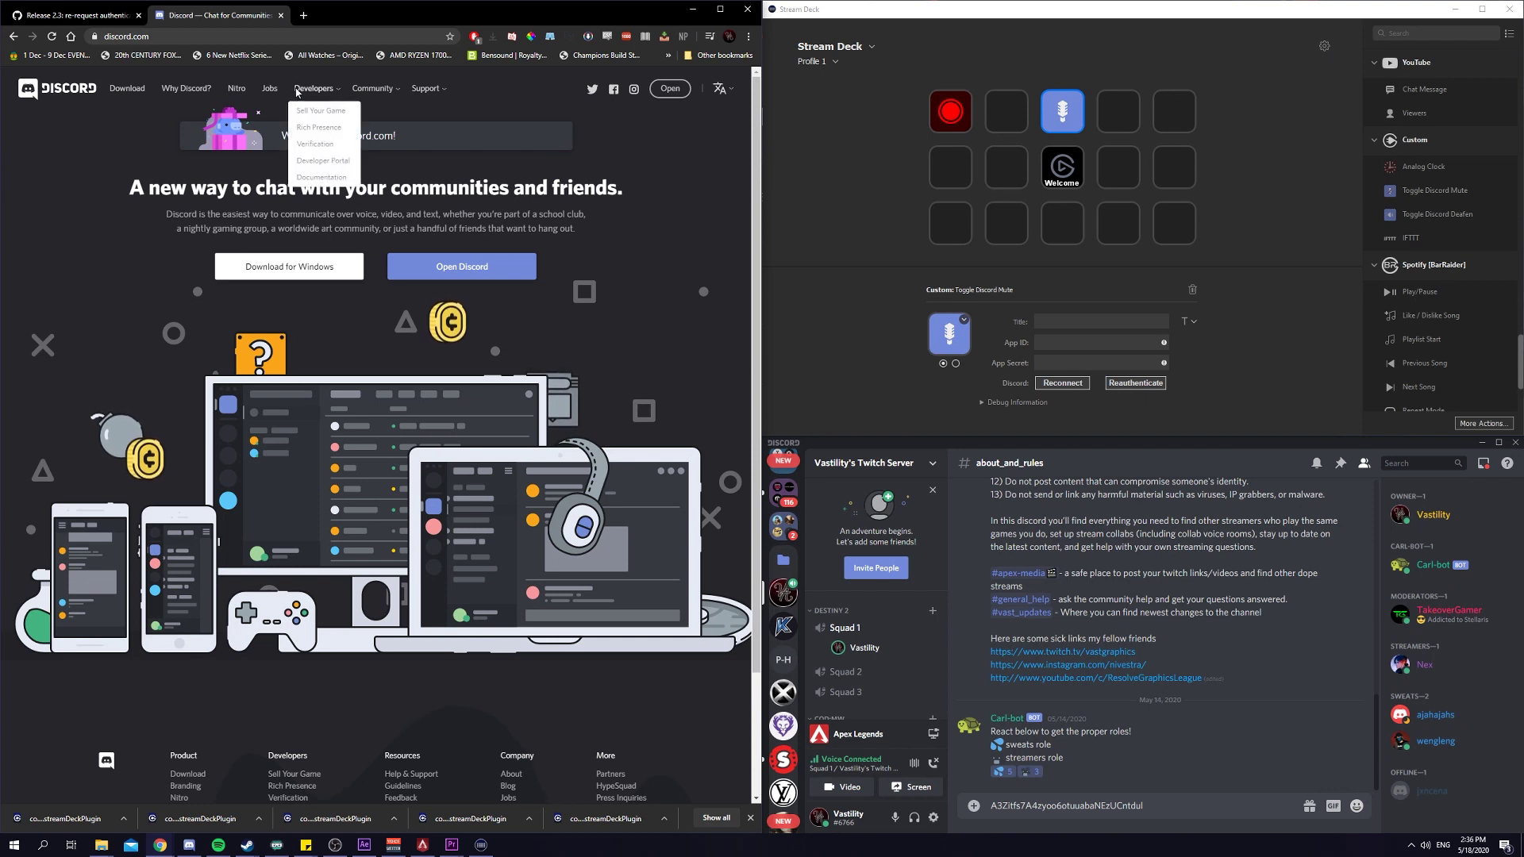
click(319, 159)
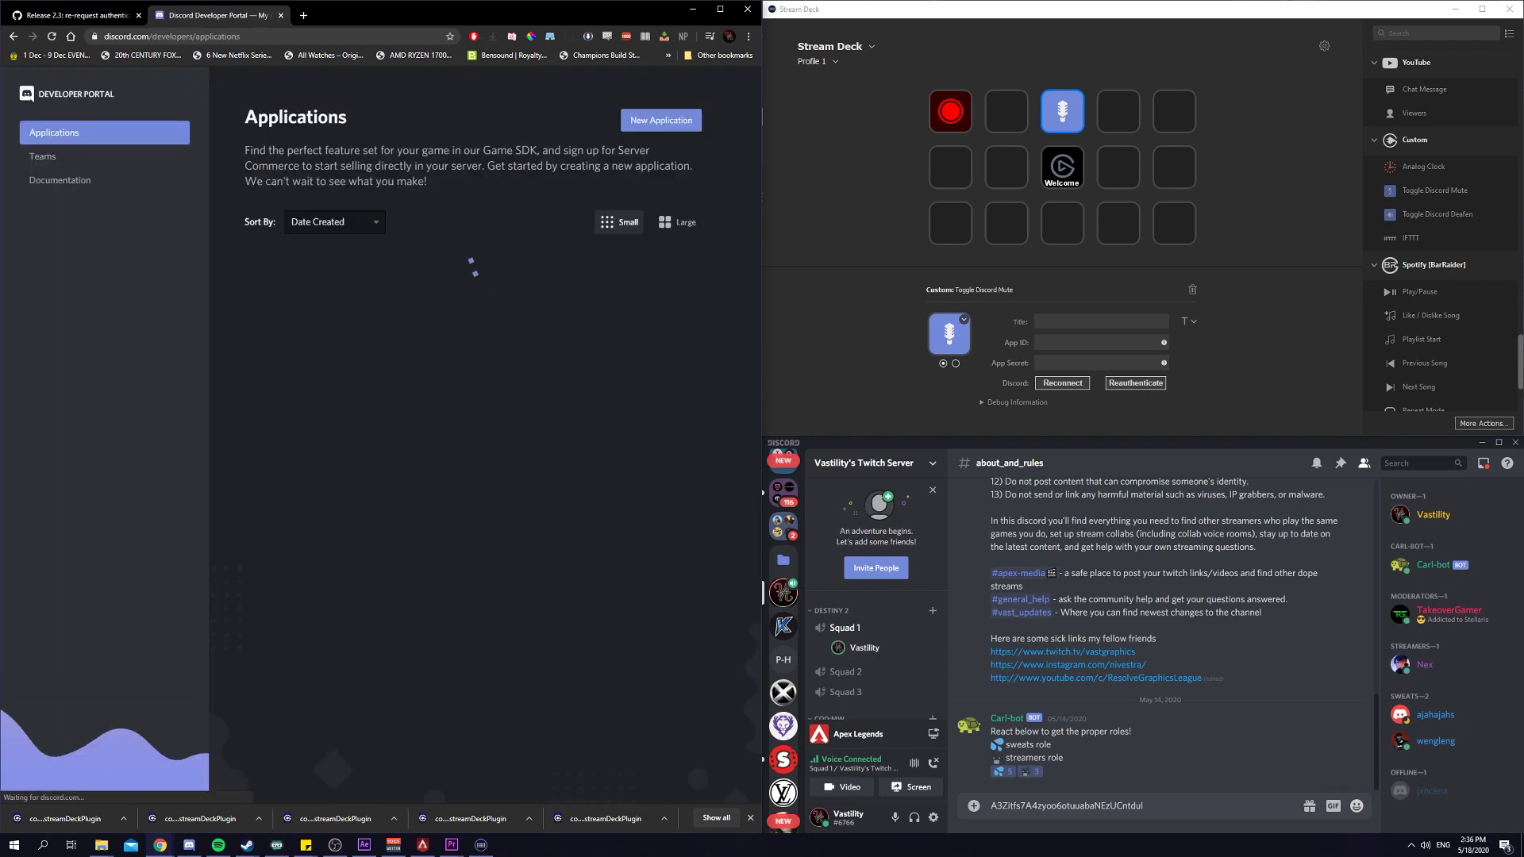
click(662, 118)
click(363, 429)
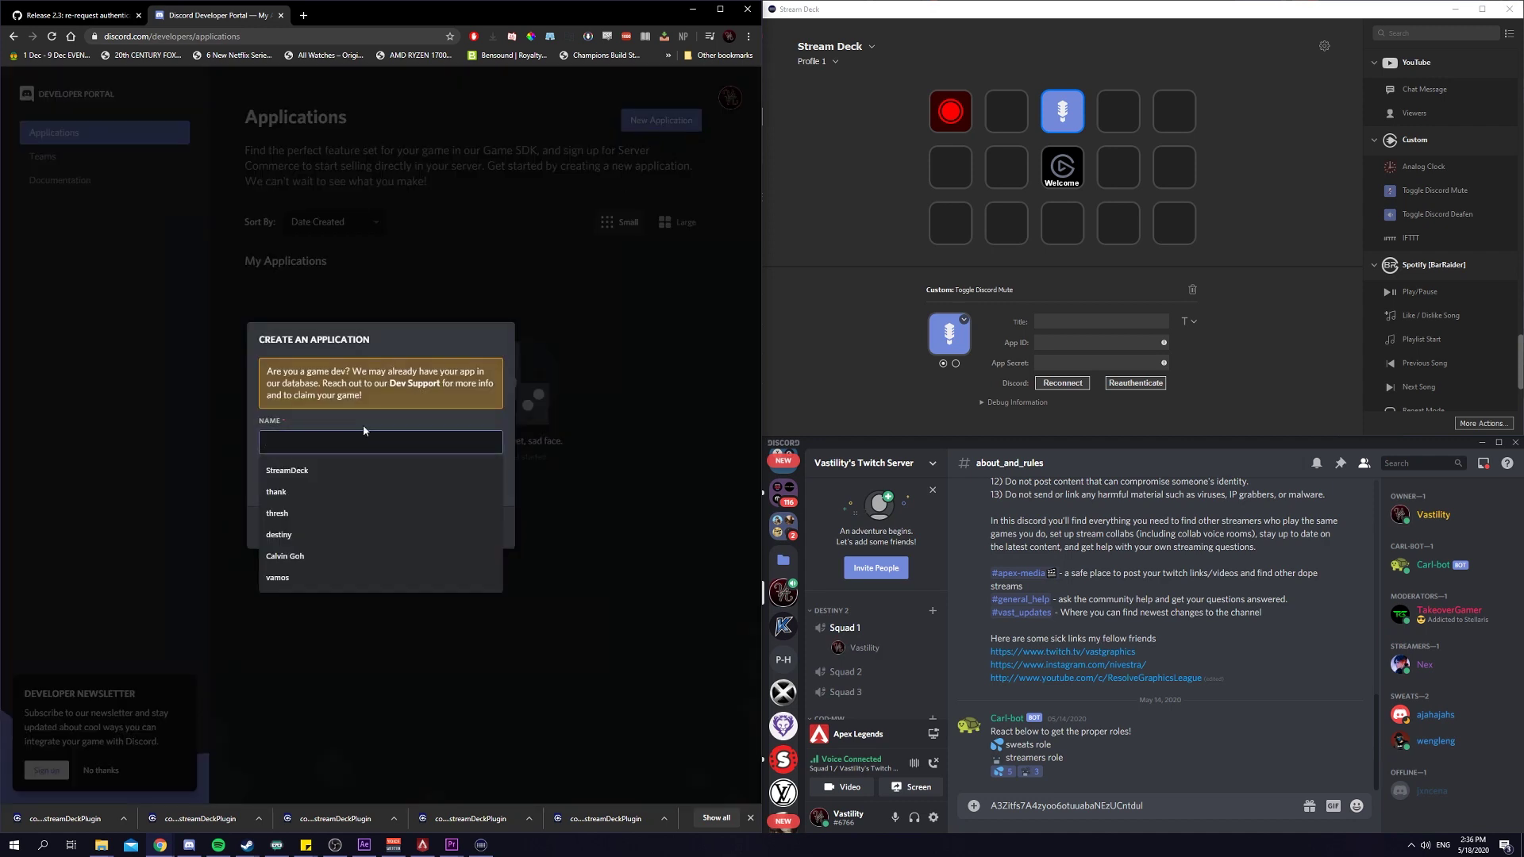
text(StreamDeck)
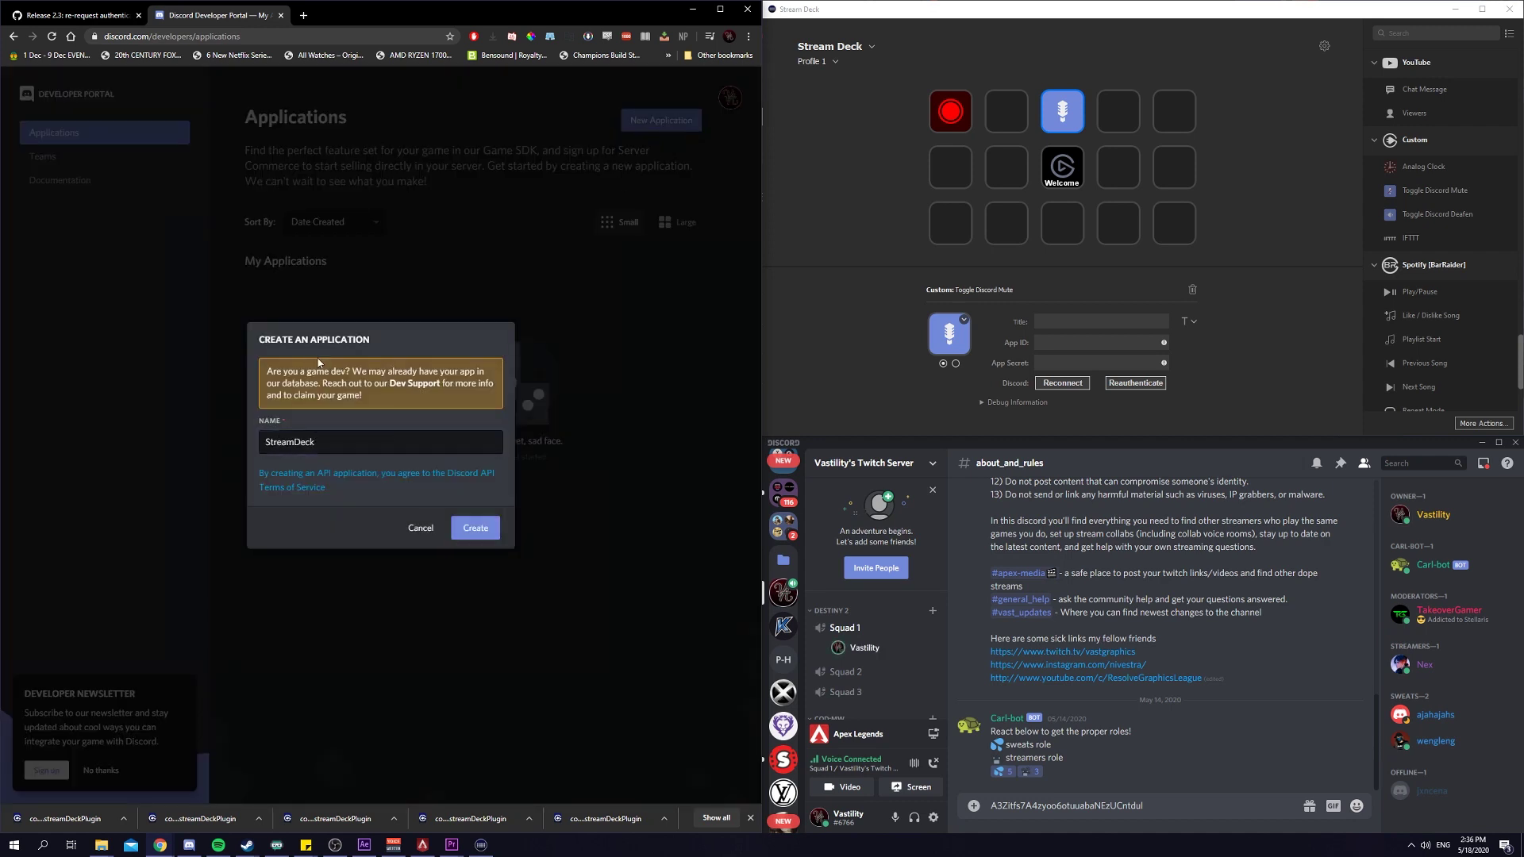
click(468, 531)
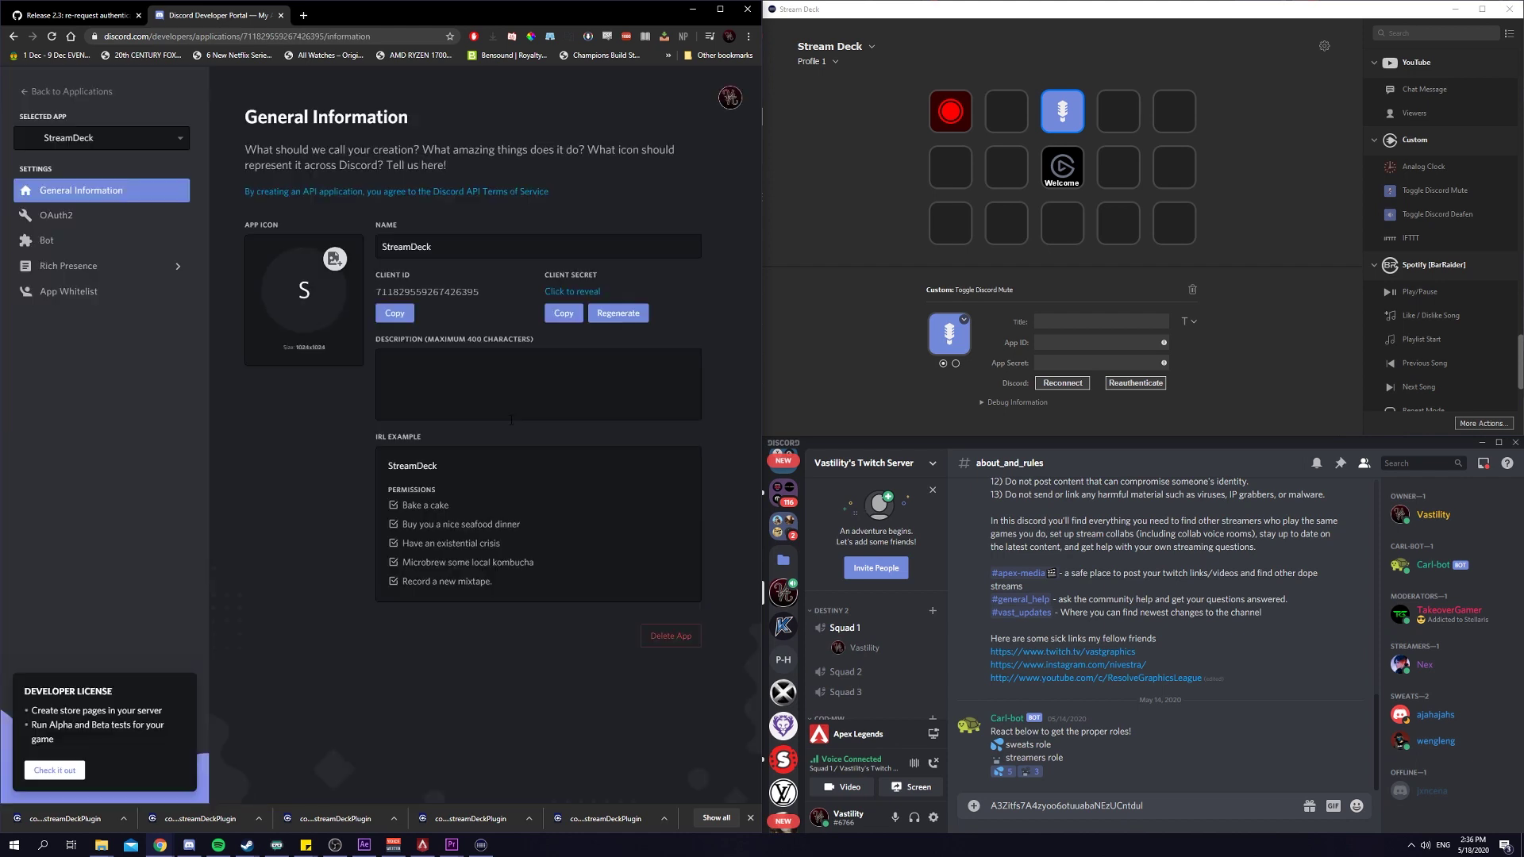
click(71, 219)
click(295, 294)
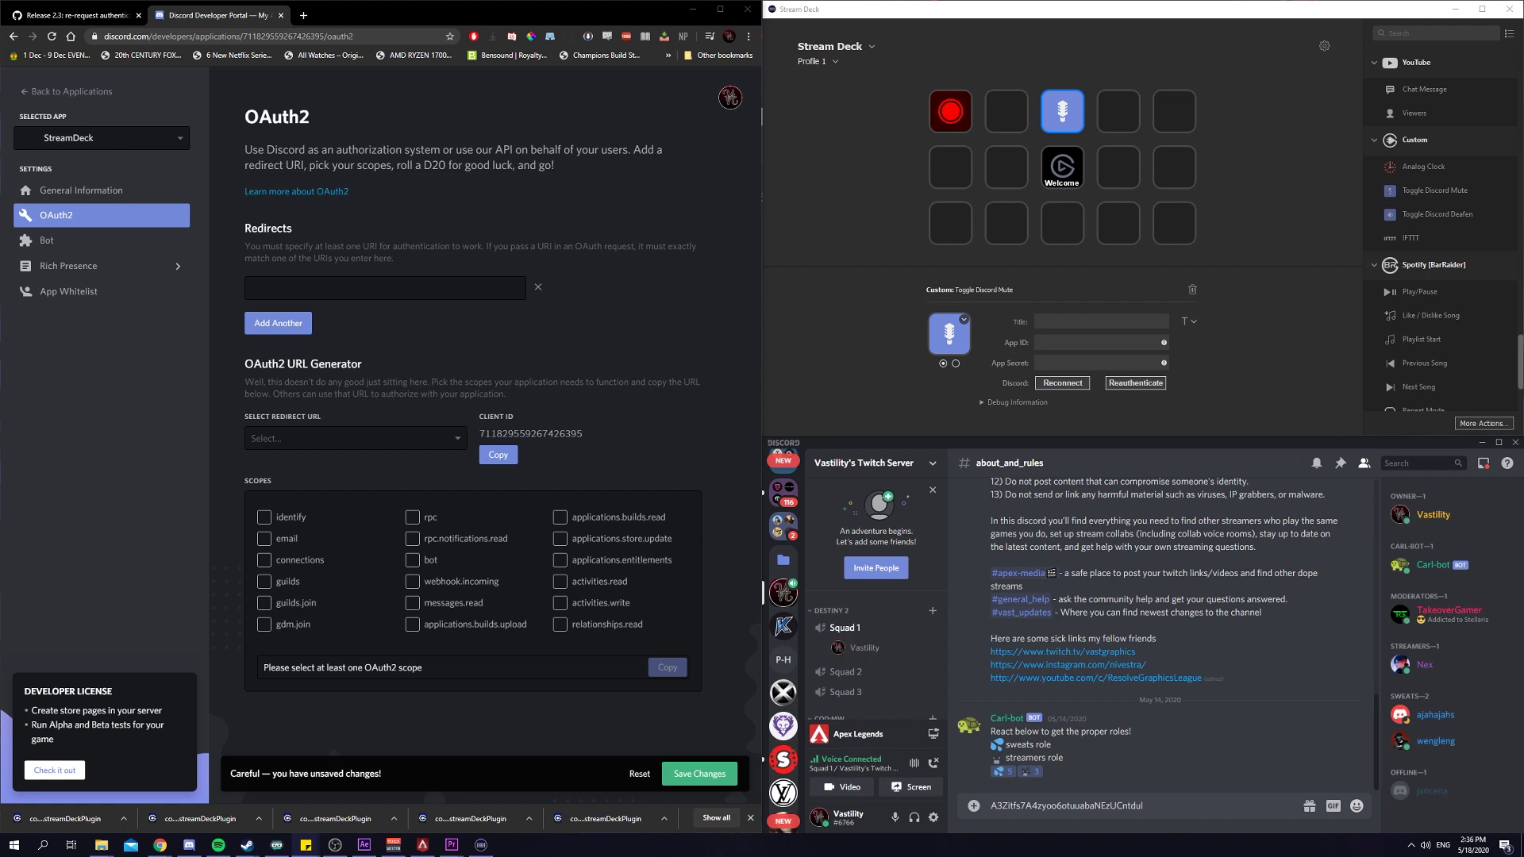
text(https://localhost/)
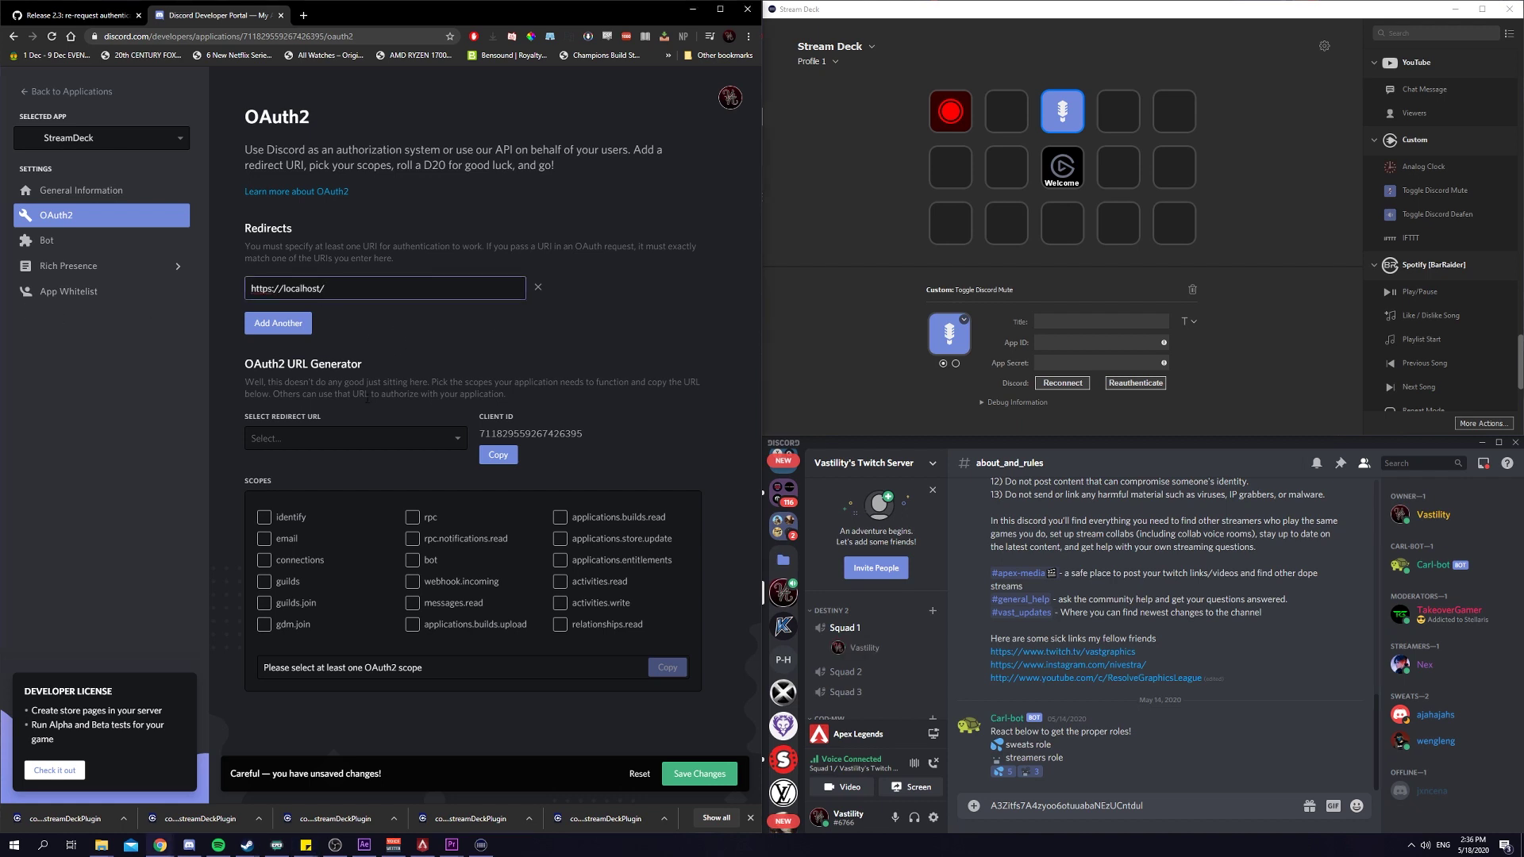
click(395, 439)
click(361, 464)
click(692, 774)
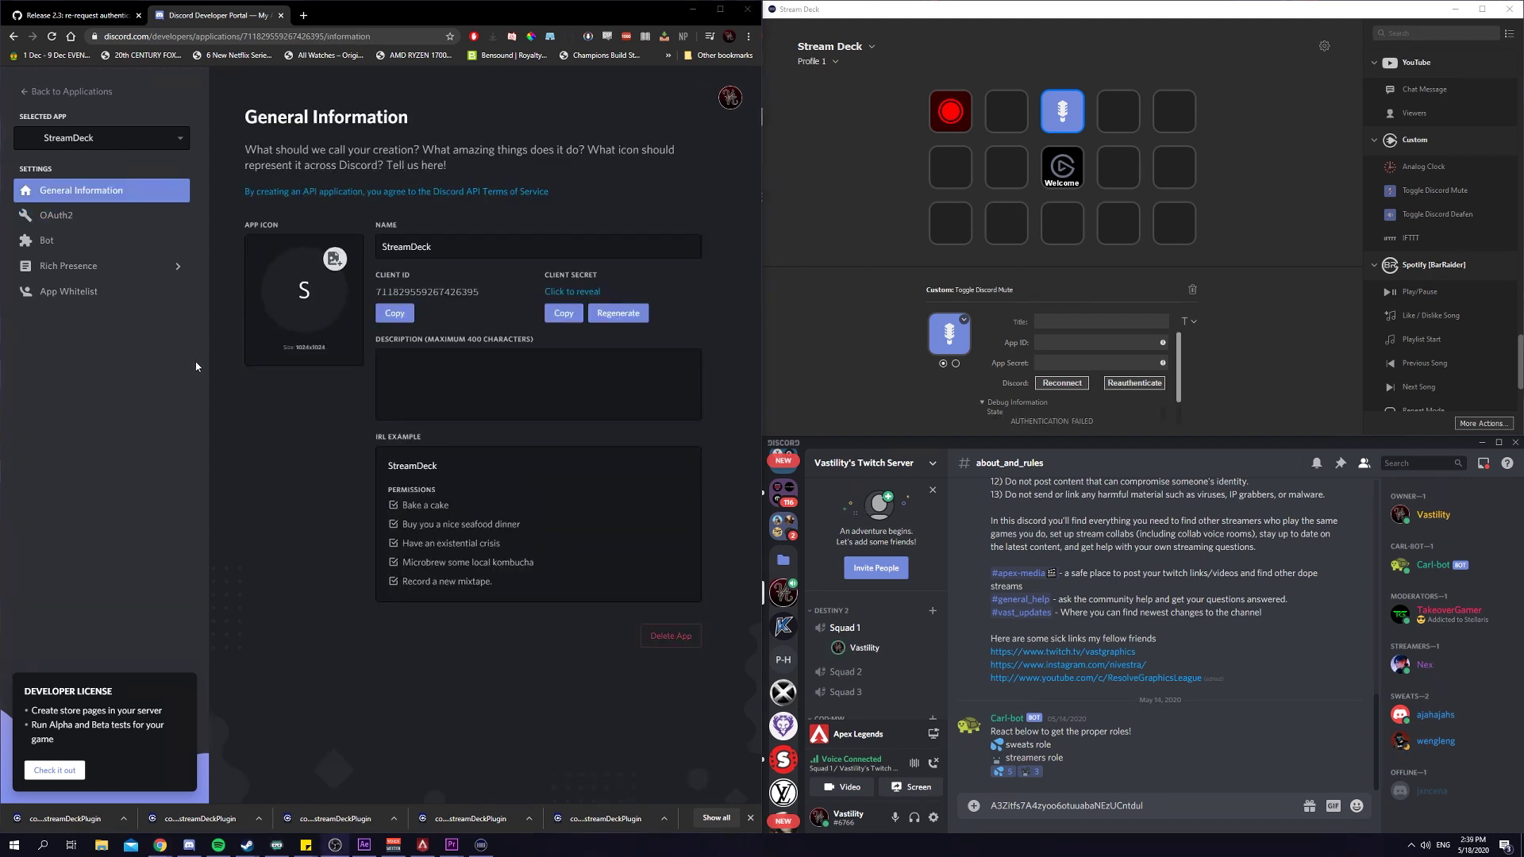
Copy the StreamDeck app's Client ID and Client Secret into the mute key's App ID and App Secret.
click(395, 313)
click(1053, 344)
key(ctrl+v)
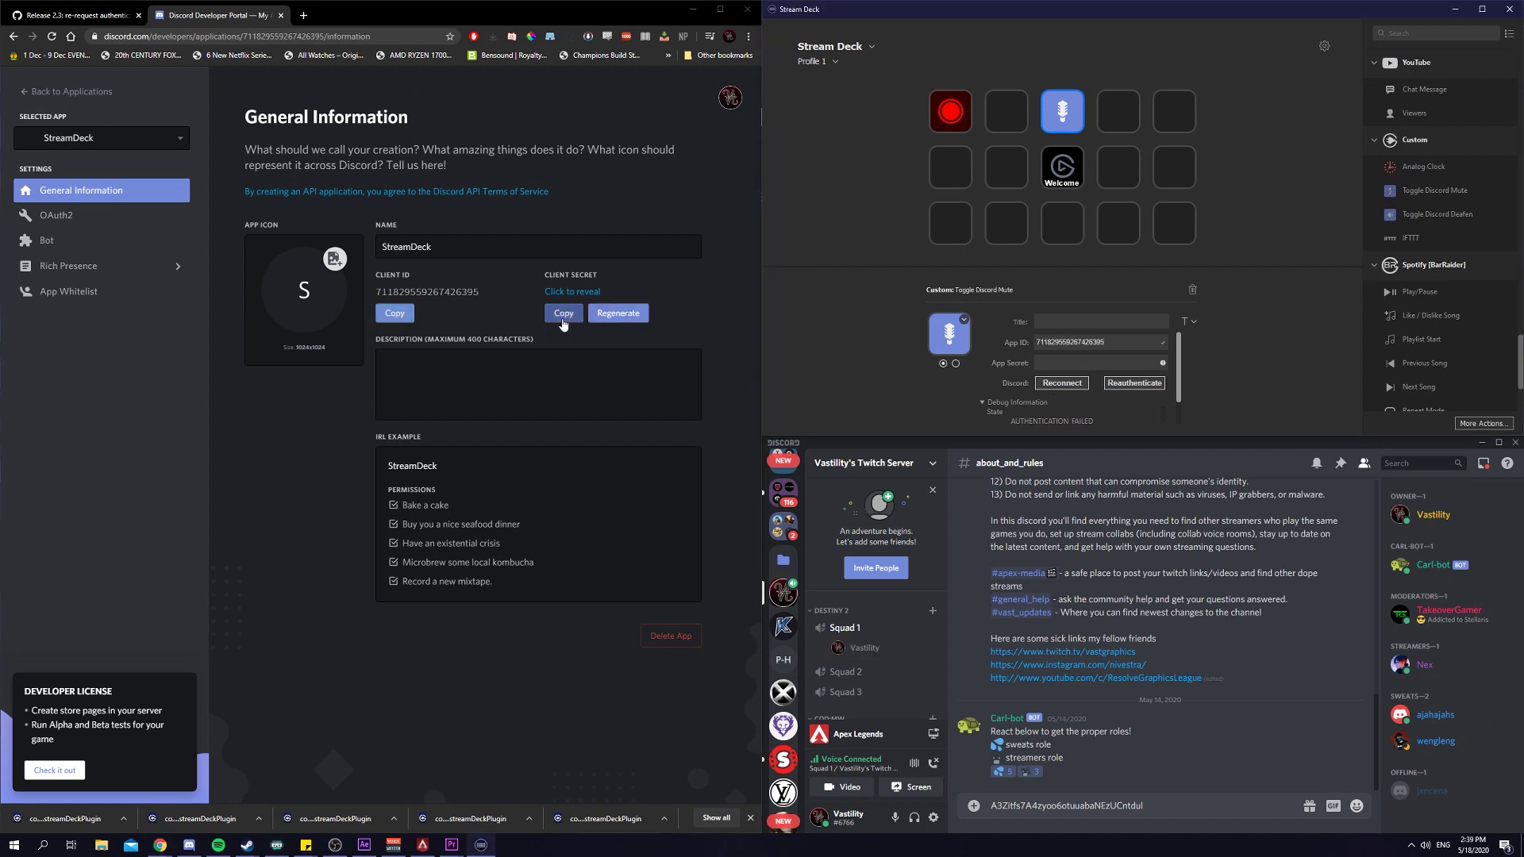
click(563, 317)
click(1111, 364)
Reauthenticate the mute key, authorize StreamDeck in Discord, and add a Toggle Discord Deafen key.
click(1134, 384)
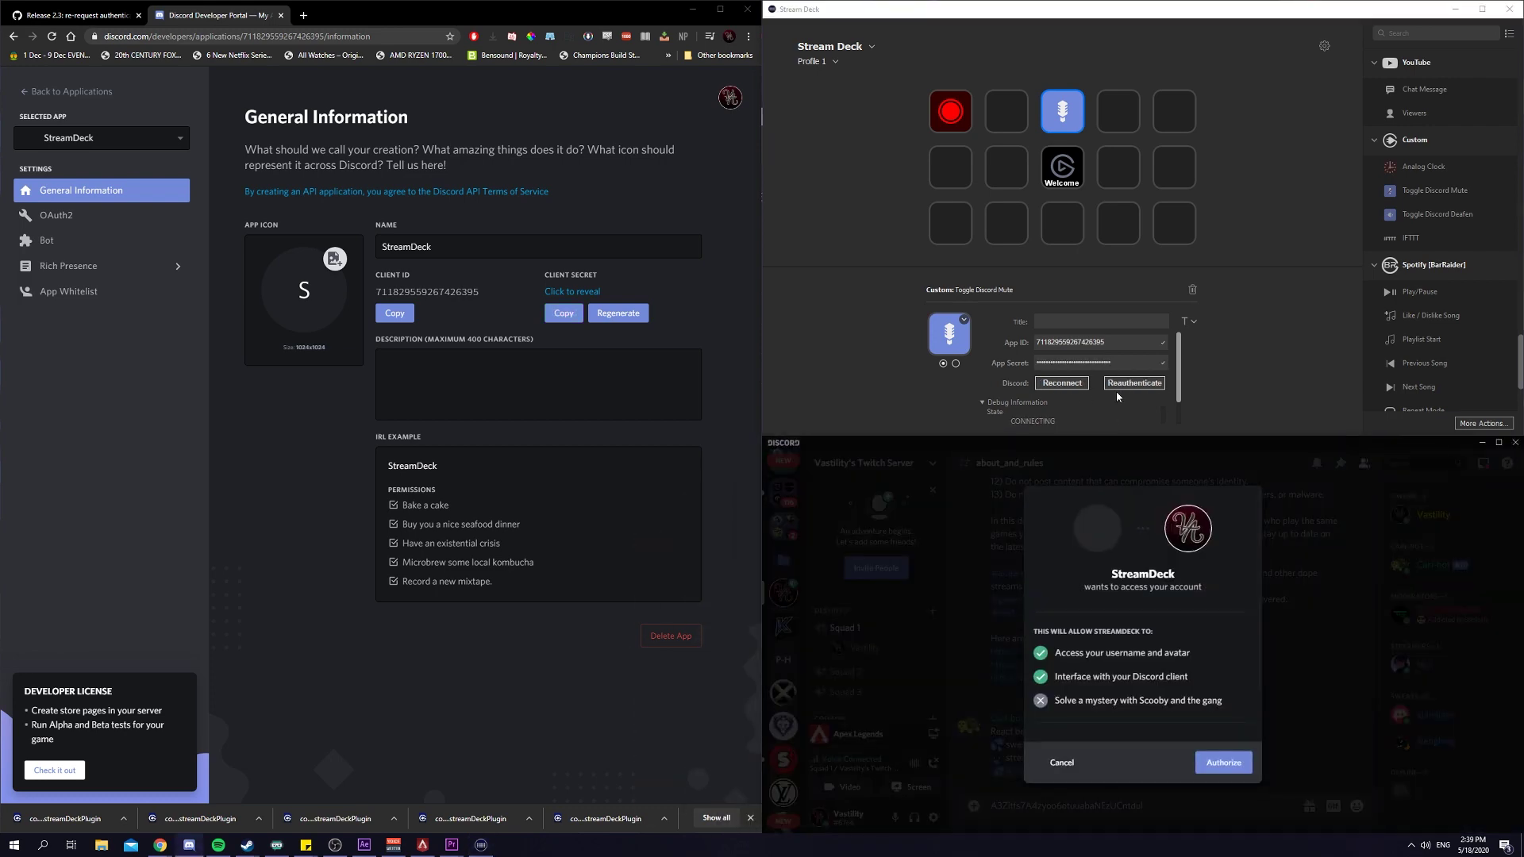
click(1132, 416)
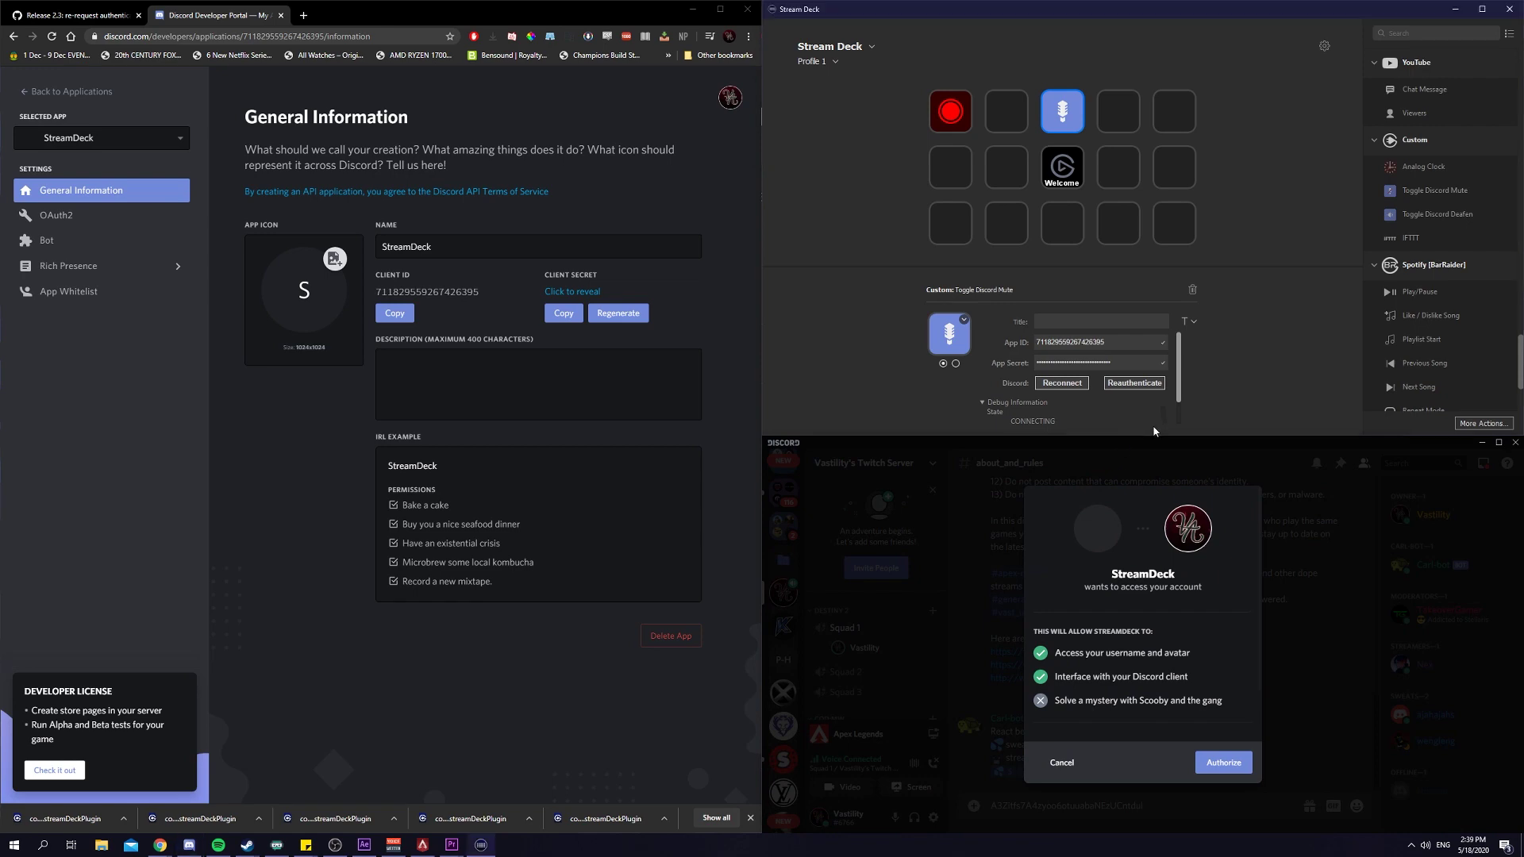
click(1218, 765)
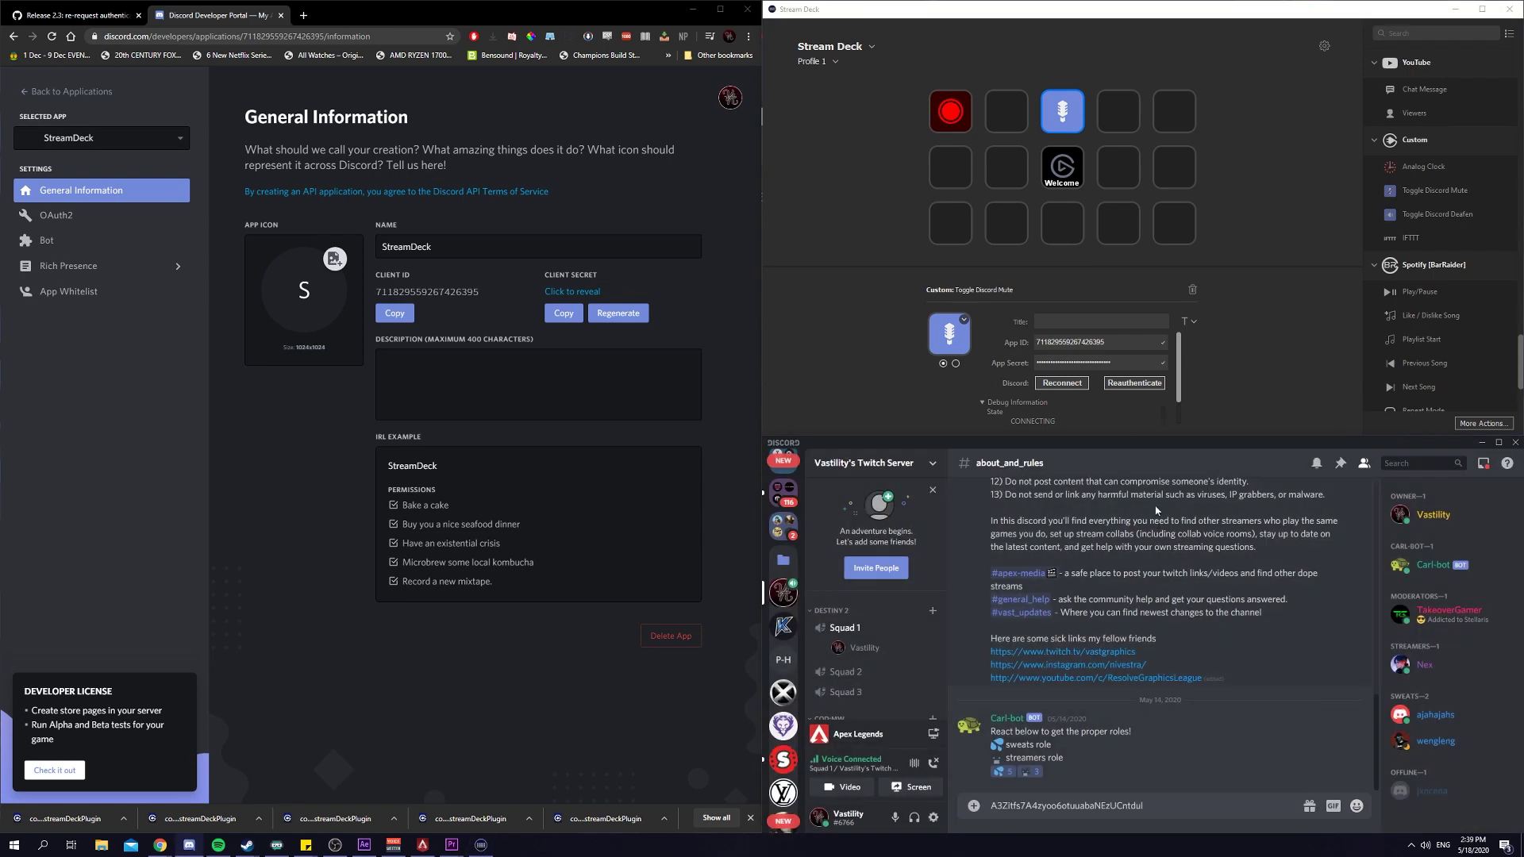
scroll(1075, 415, down, 1)
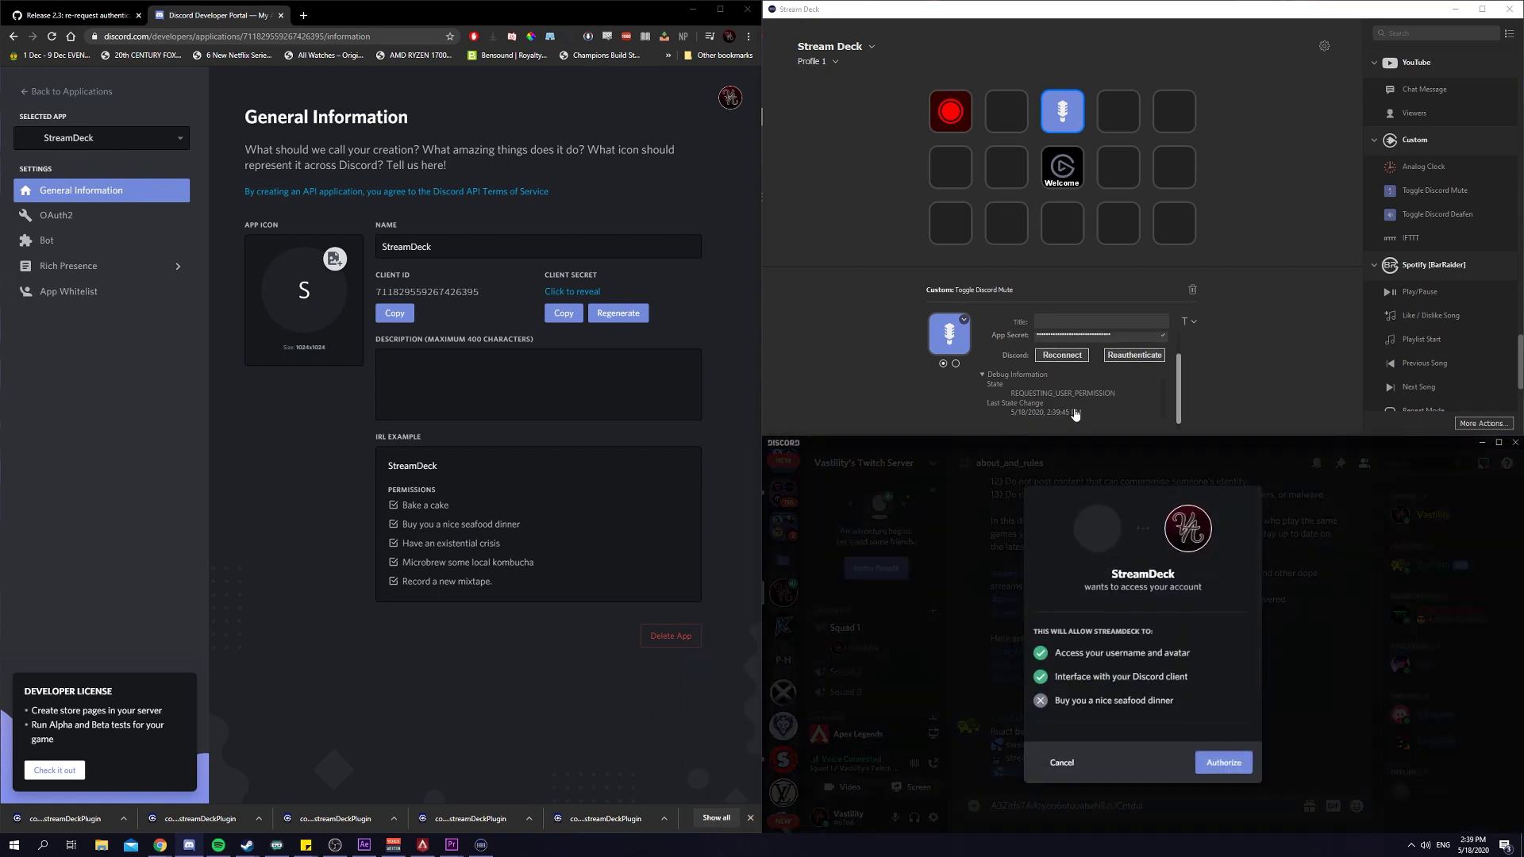
click(1222, 763)
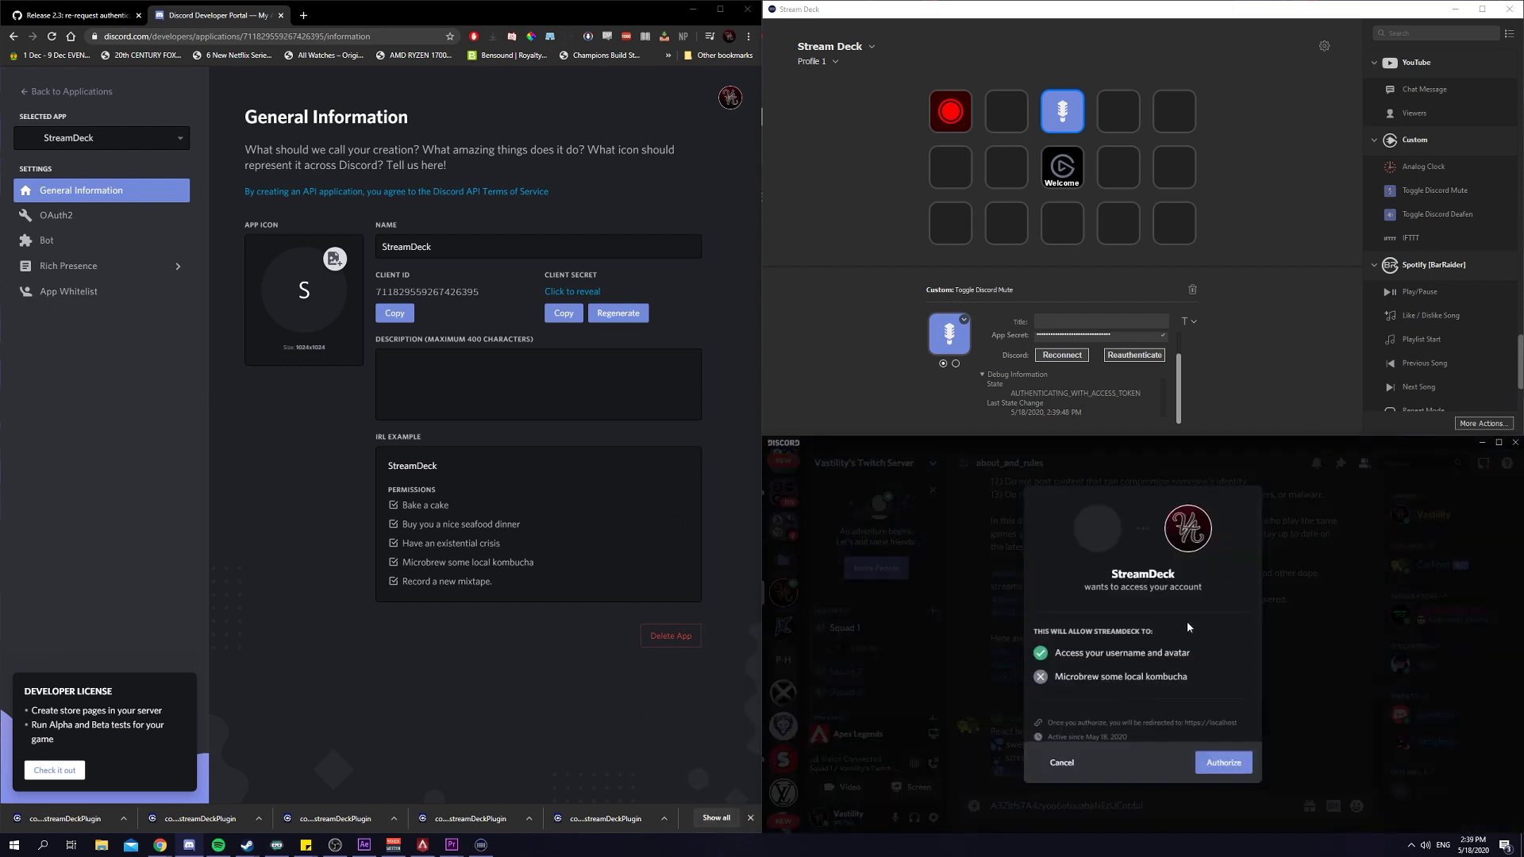
click(1212, 765)
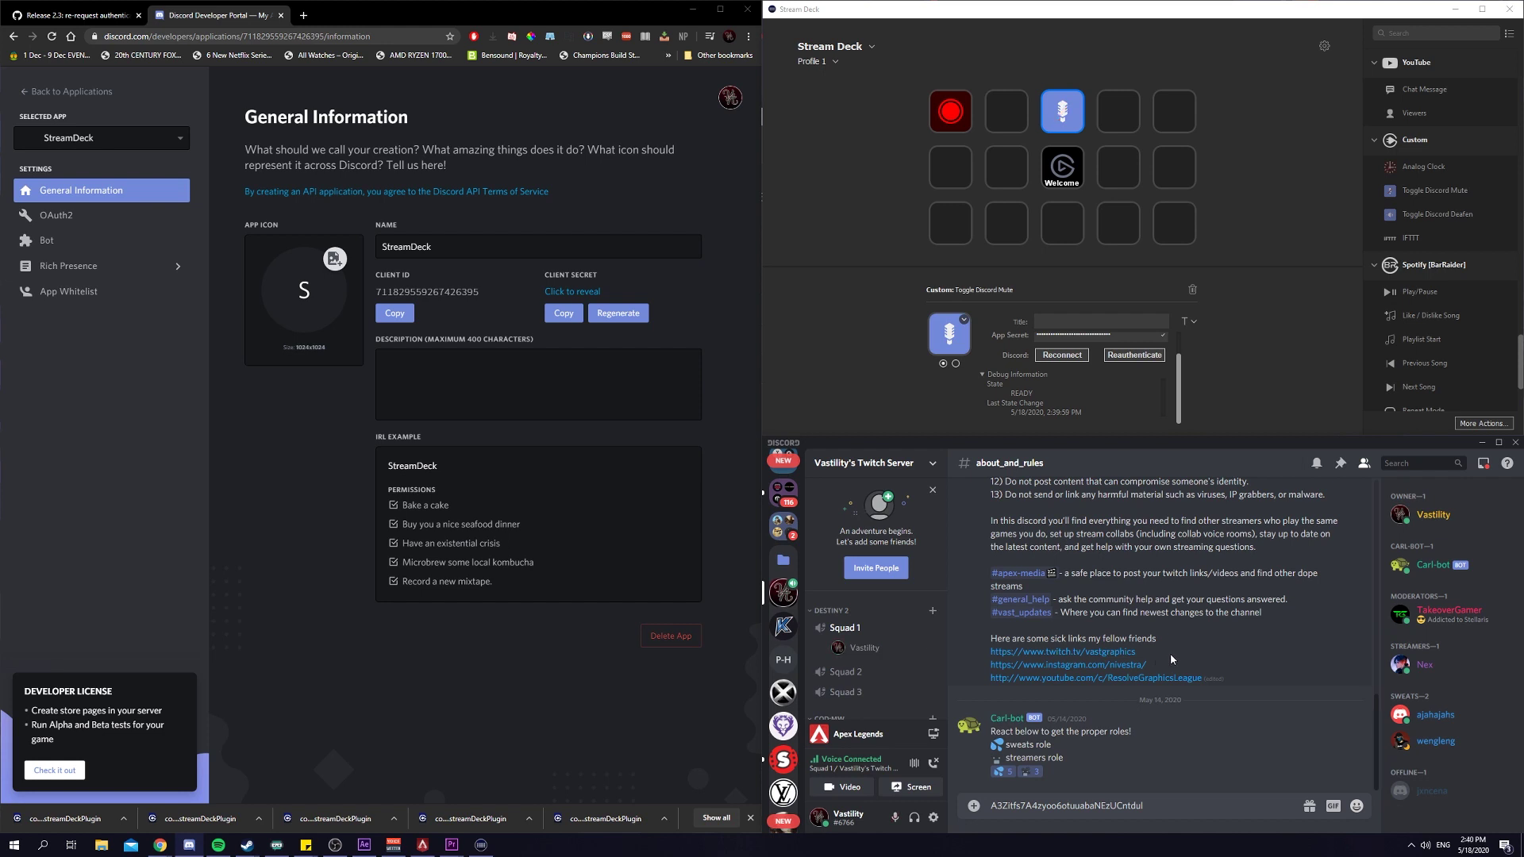
drag(1437, 214, 1118, 111)
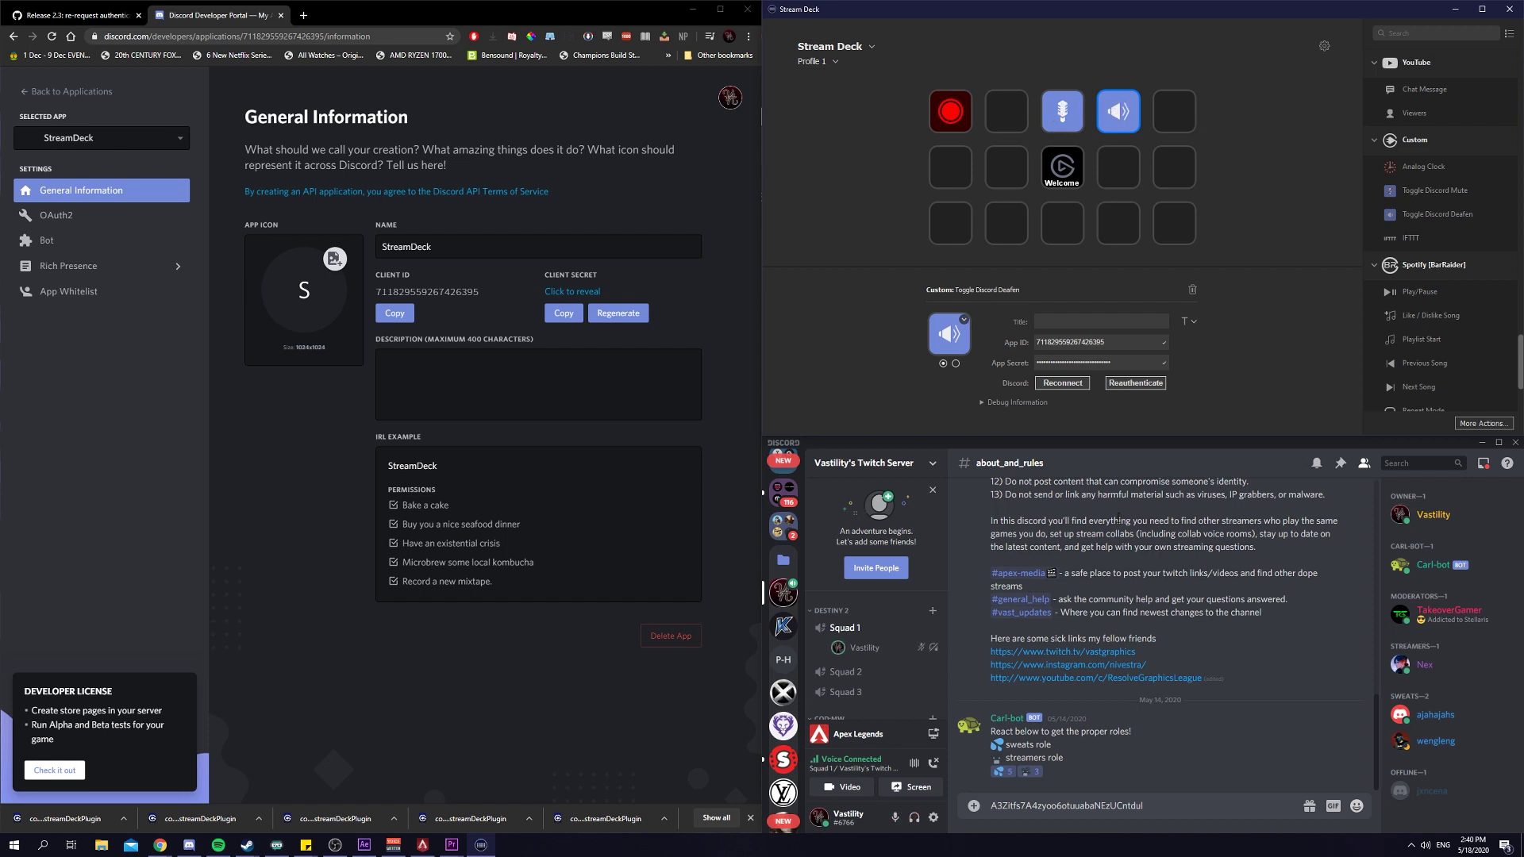
Look over Discord's Notifications settings page, then close user settings.
click(932, 820)
scroll(892, 593, down, 3)
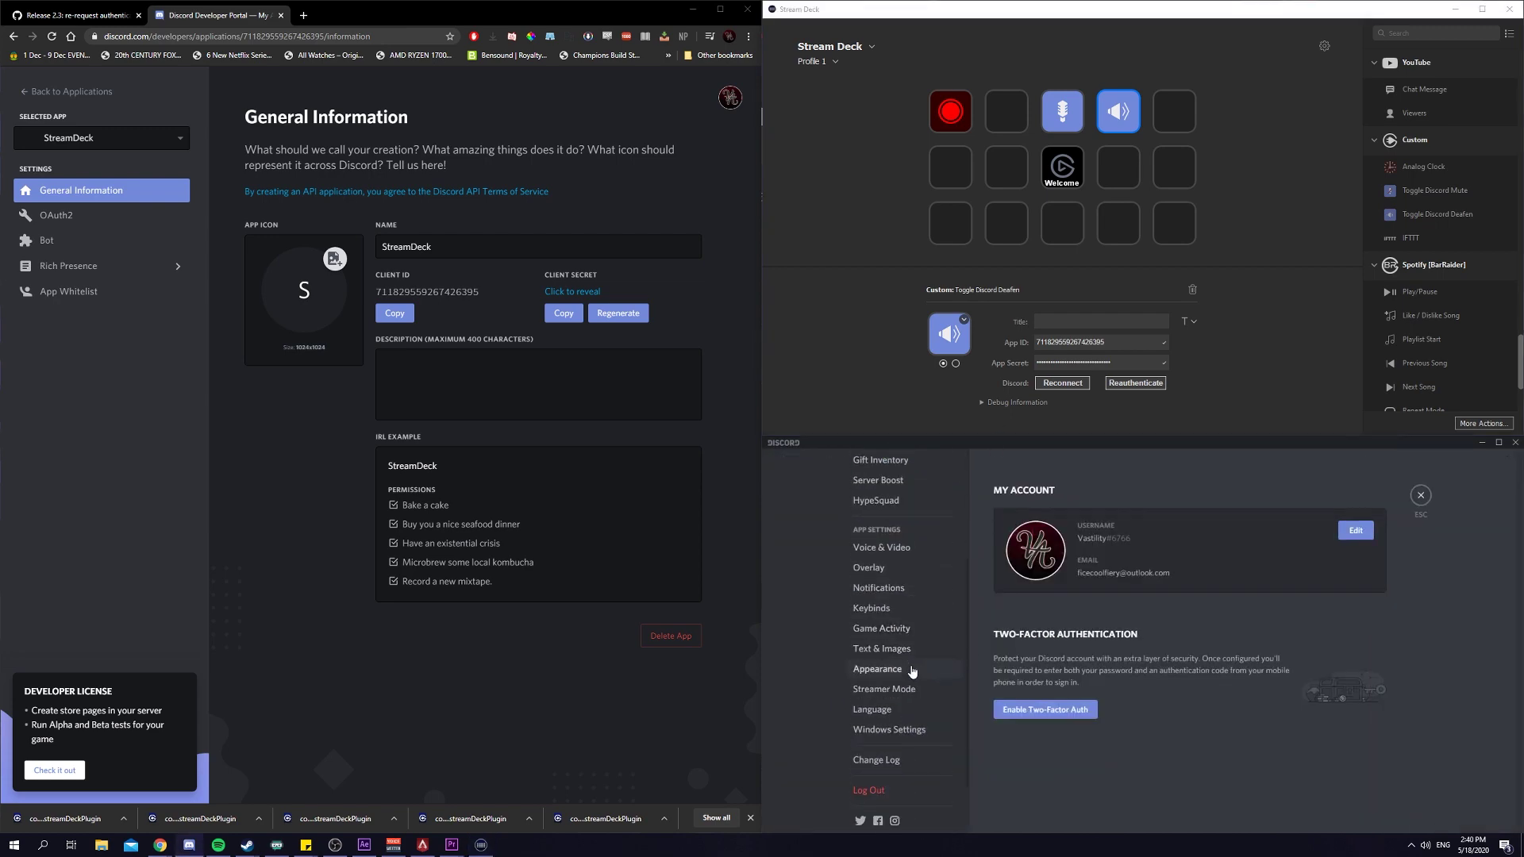
click(894, 592)
scroll(1064, 657, down, 4)
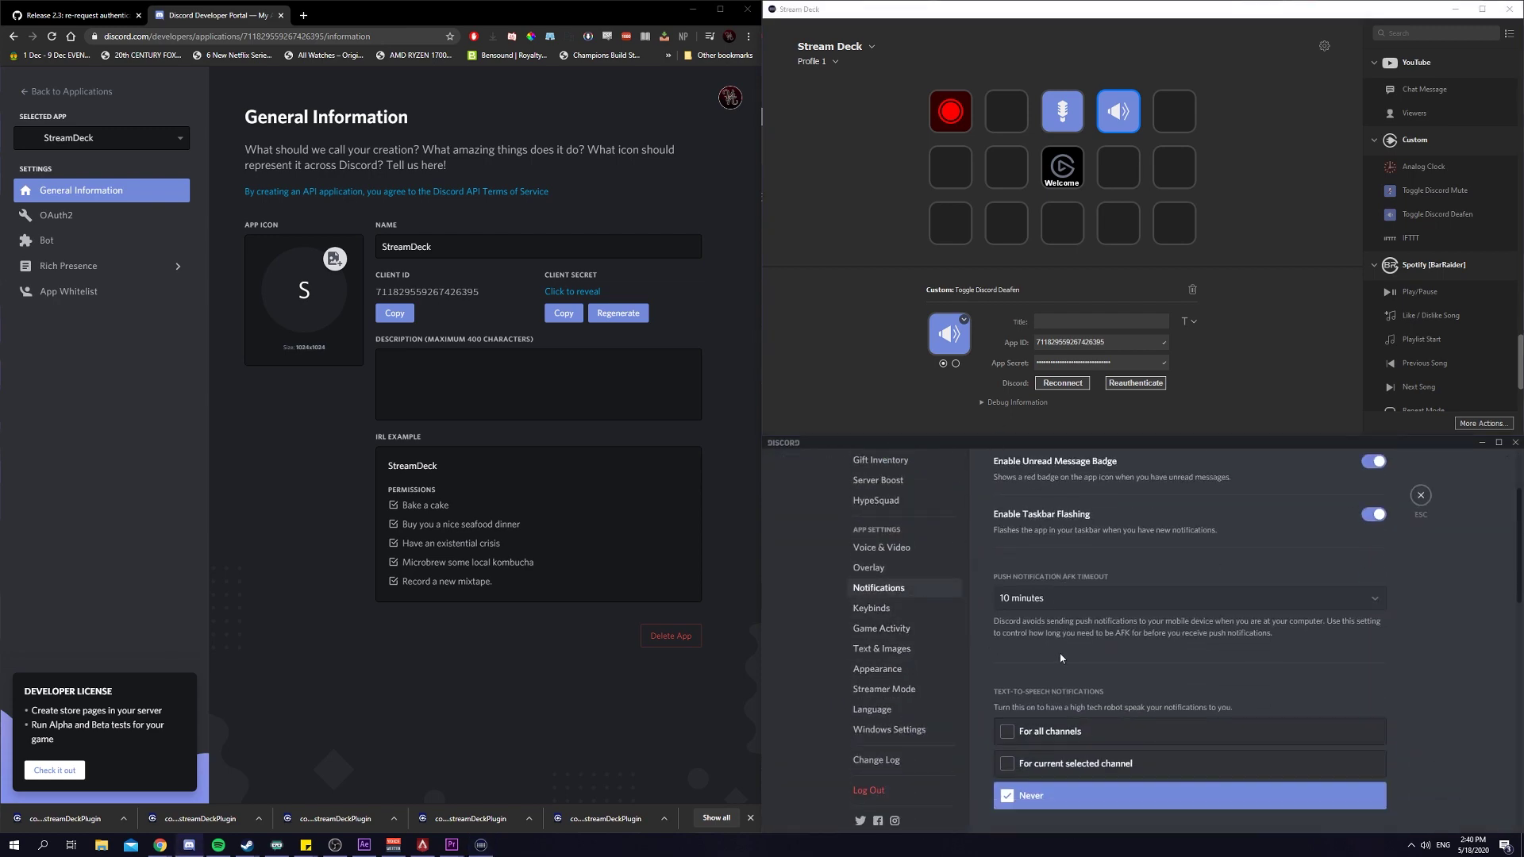
scroll(905, 627, up, 3)
click(1421, 497)
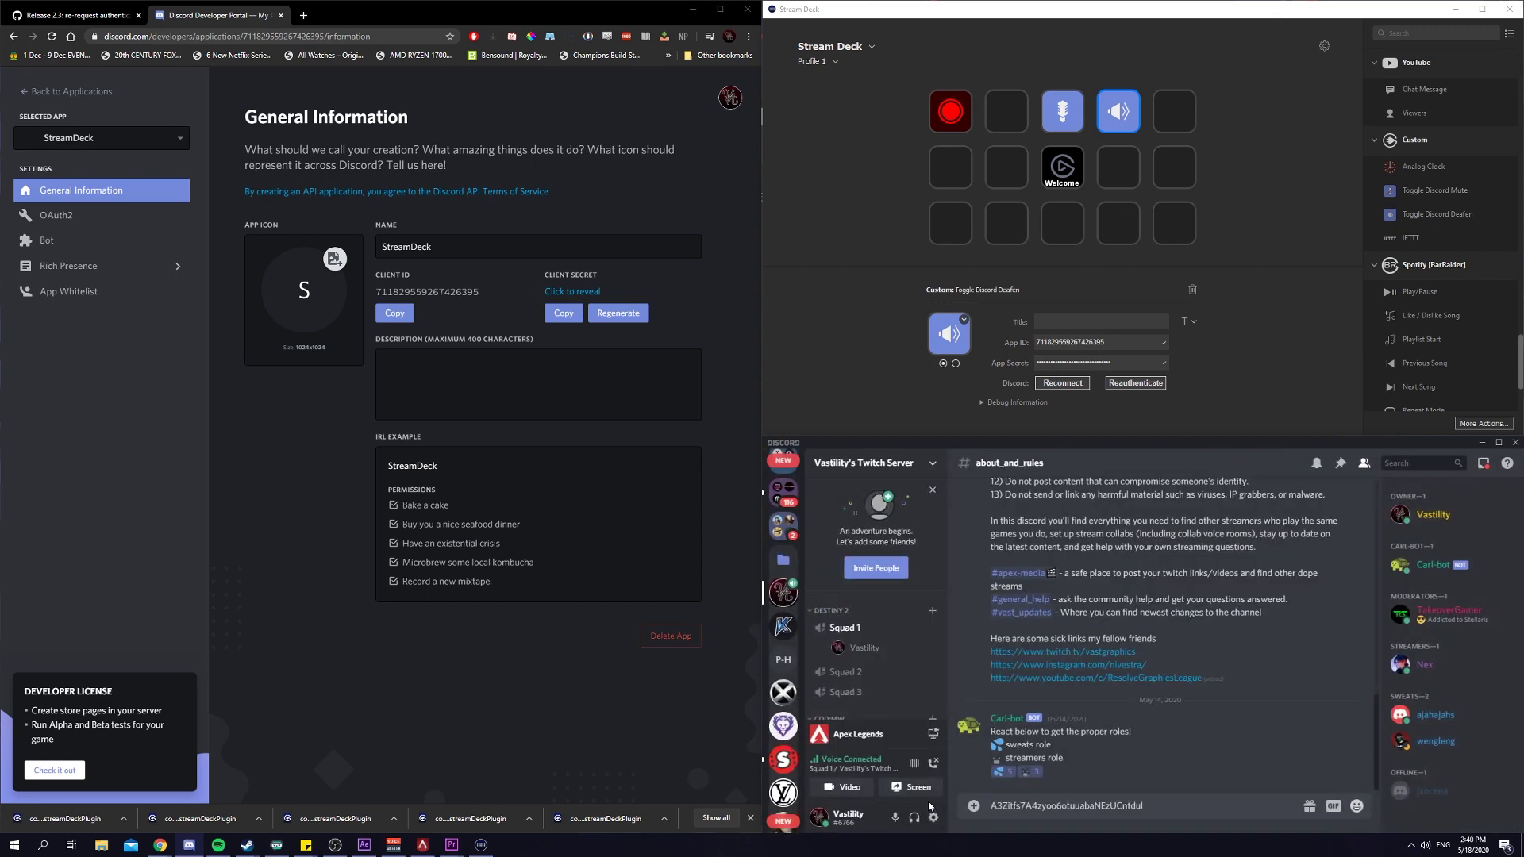
Switch off the Deafen, Undeafen, Mute and Unmute notification sounds.
click(932, 822)
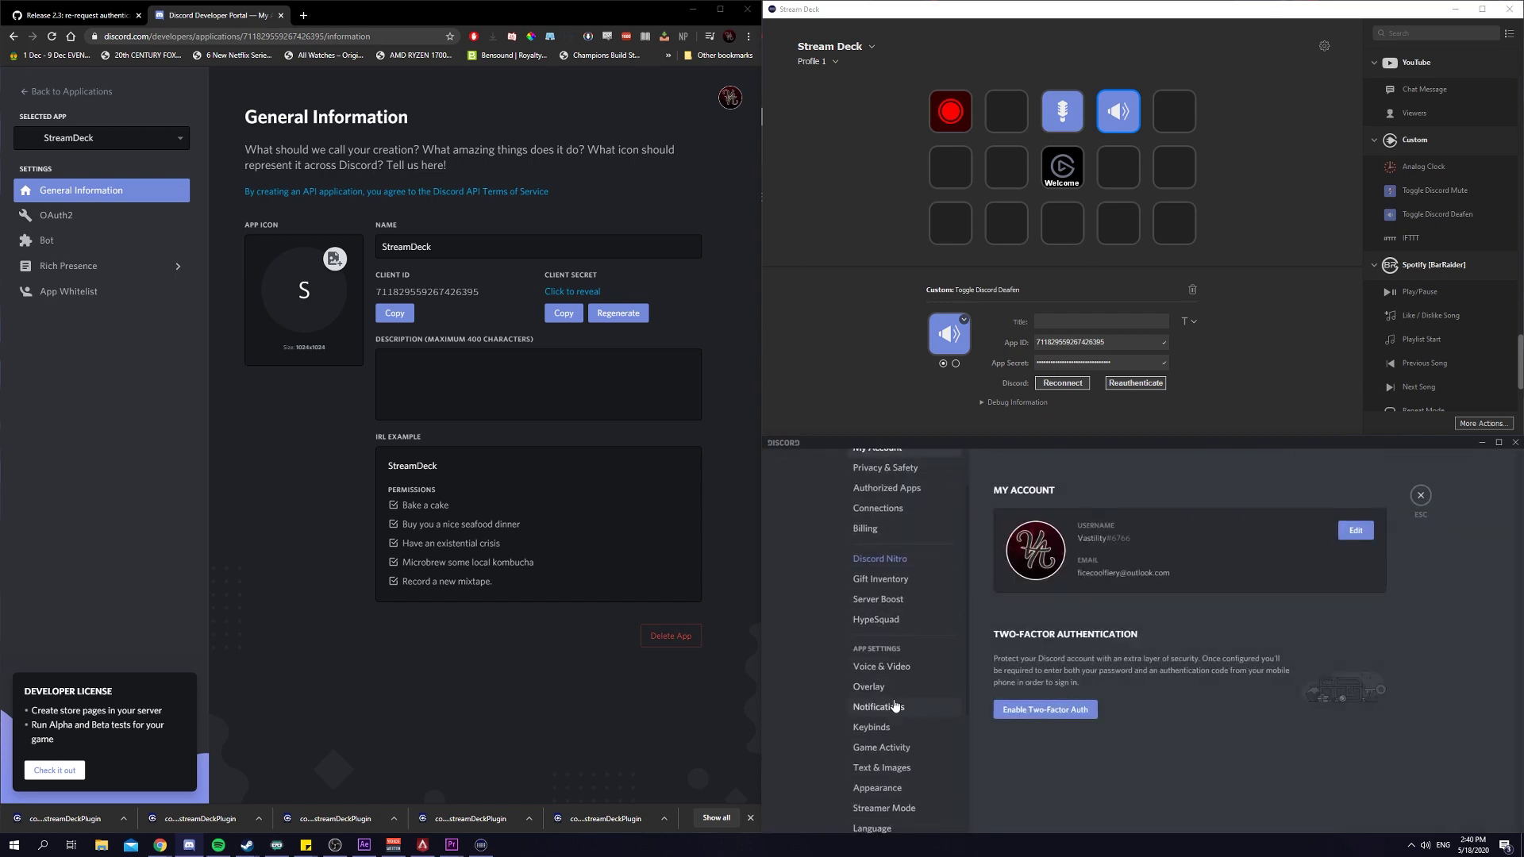
click(879, 721)
scroll(1140, 617, down, 5)
scroll(1140, 640, down, 1)
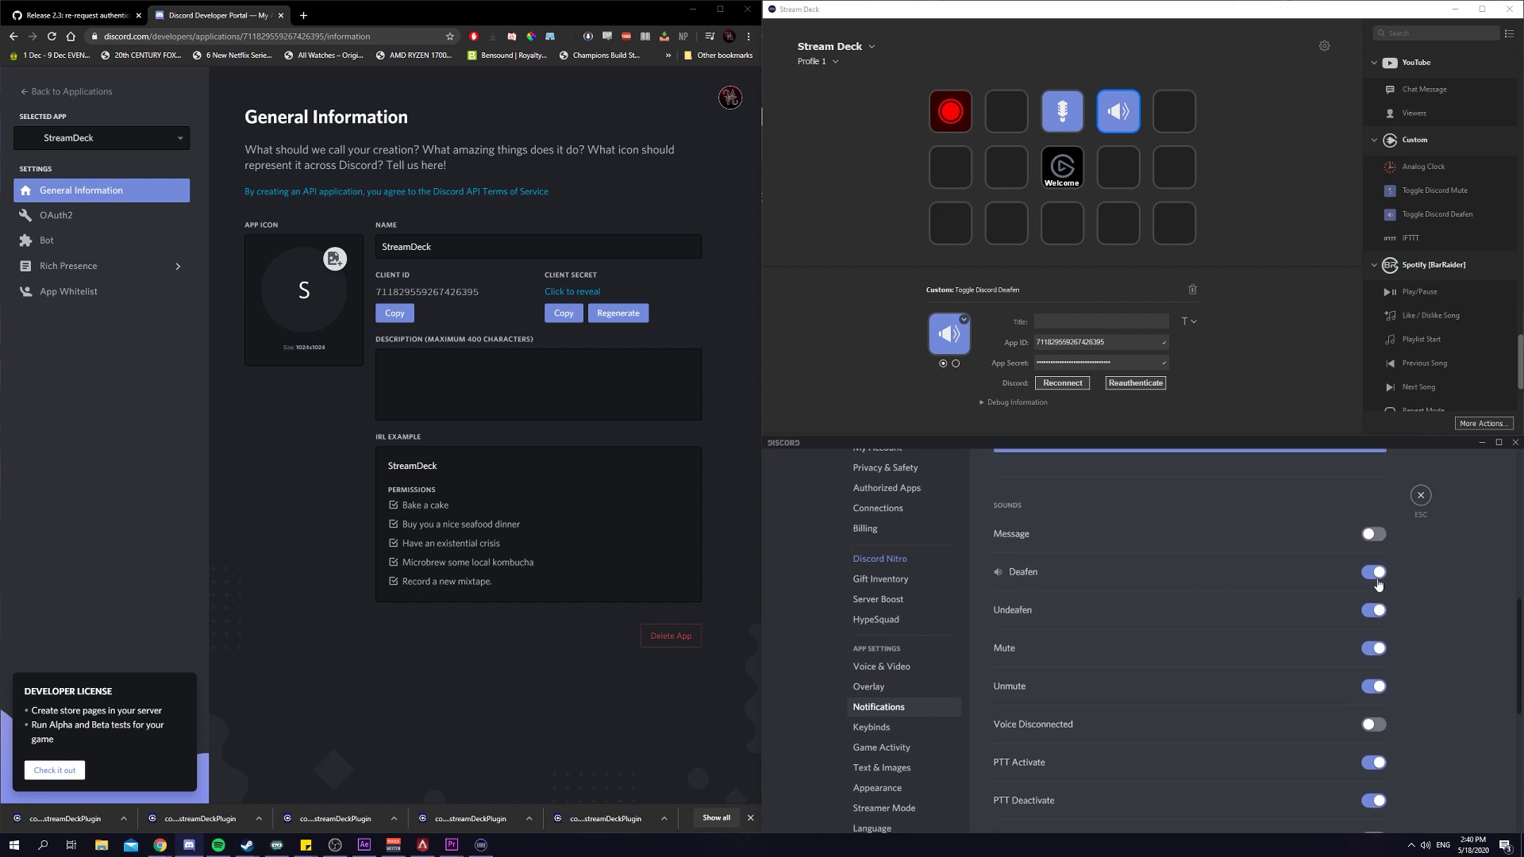
click(1374, 610)
click(1374, 571)
click(1374, 648)
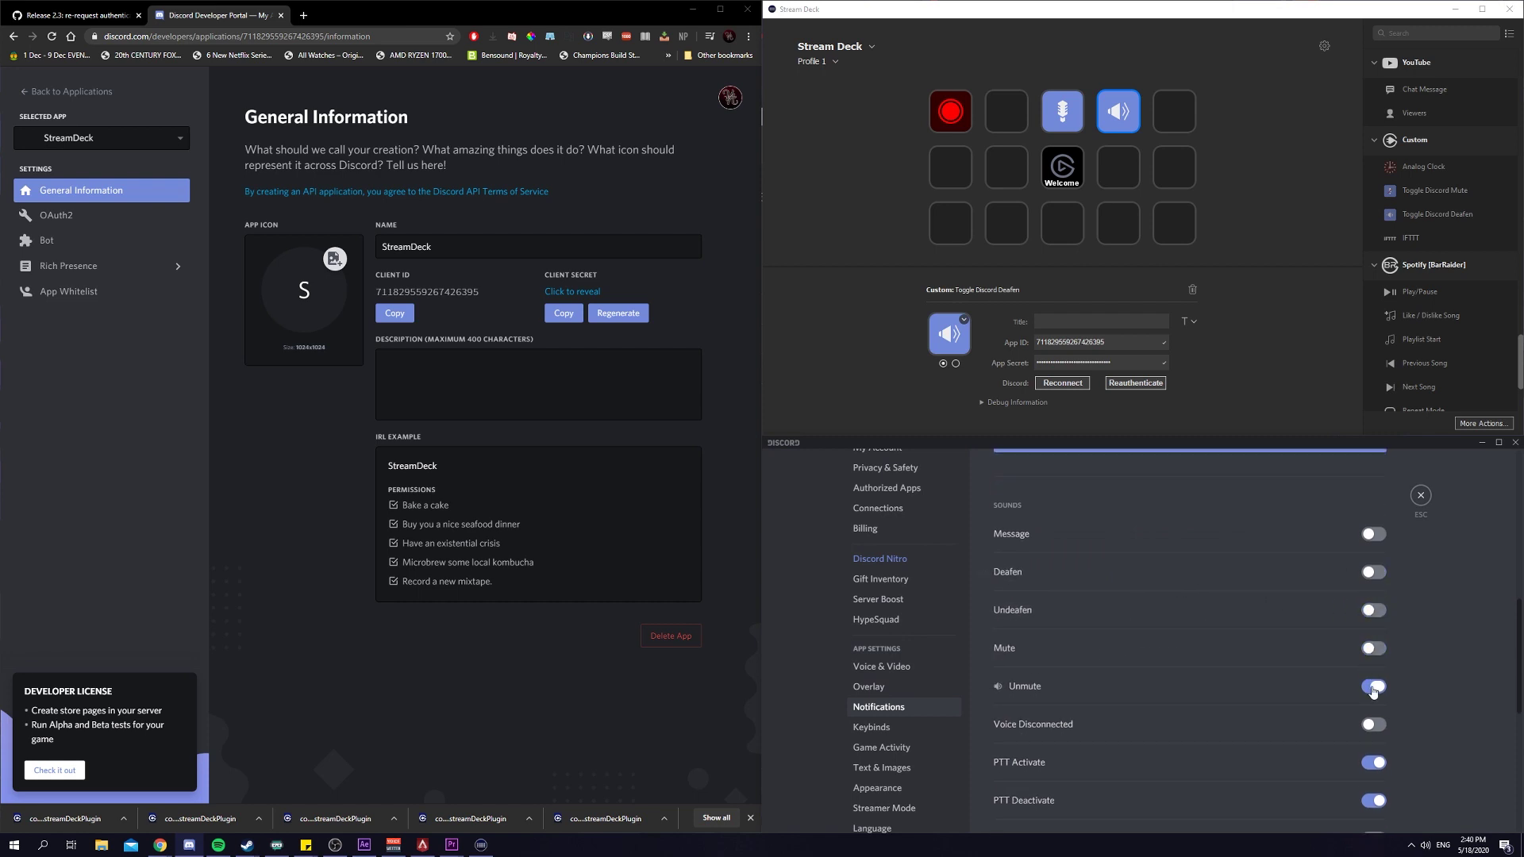
click(1374, 687)
Close Discord settings and mute and deafen yourself with Ctrl+Shift+D.
scroll(1377, 571, down, 1)
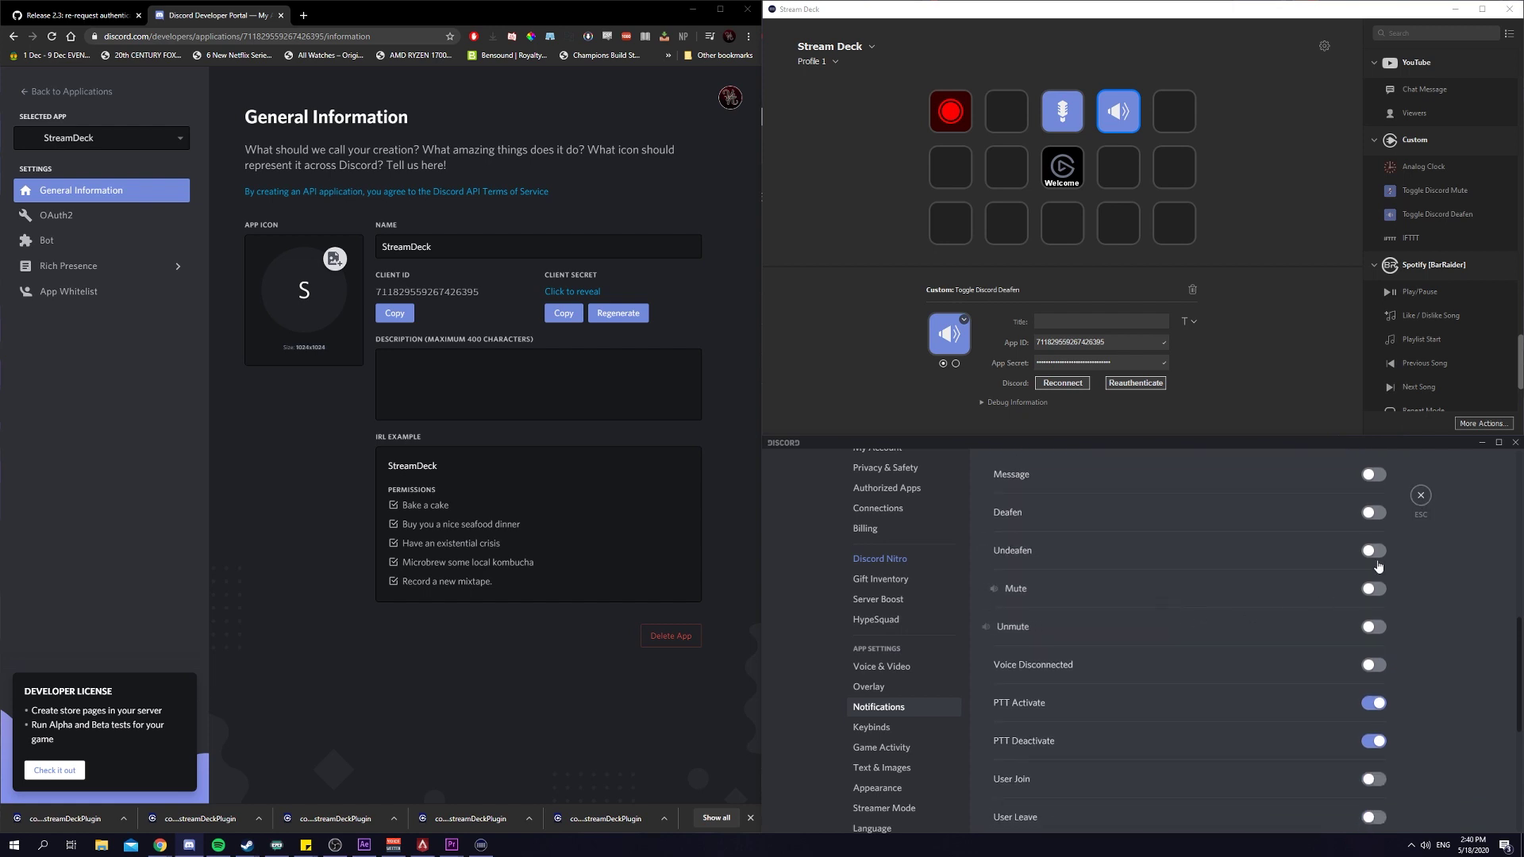
click(1421, 495)
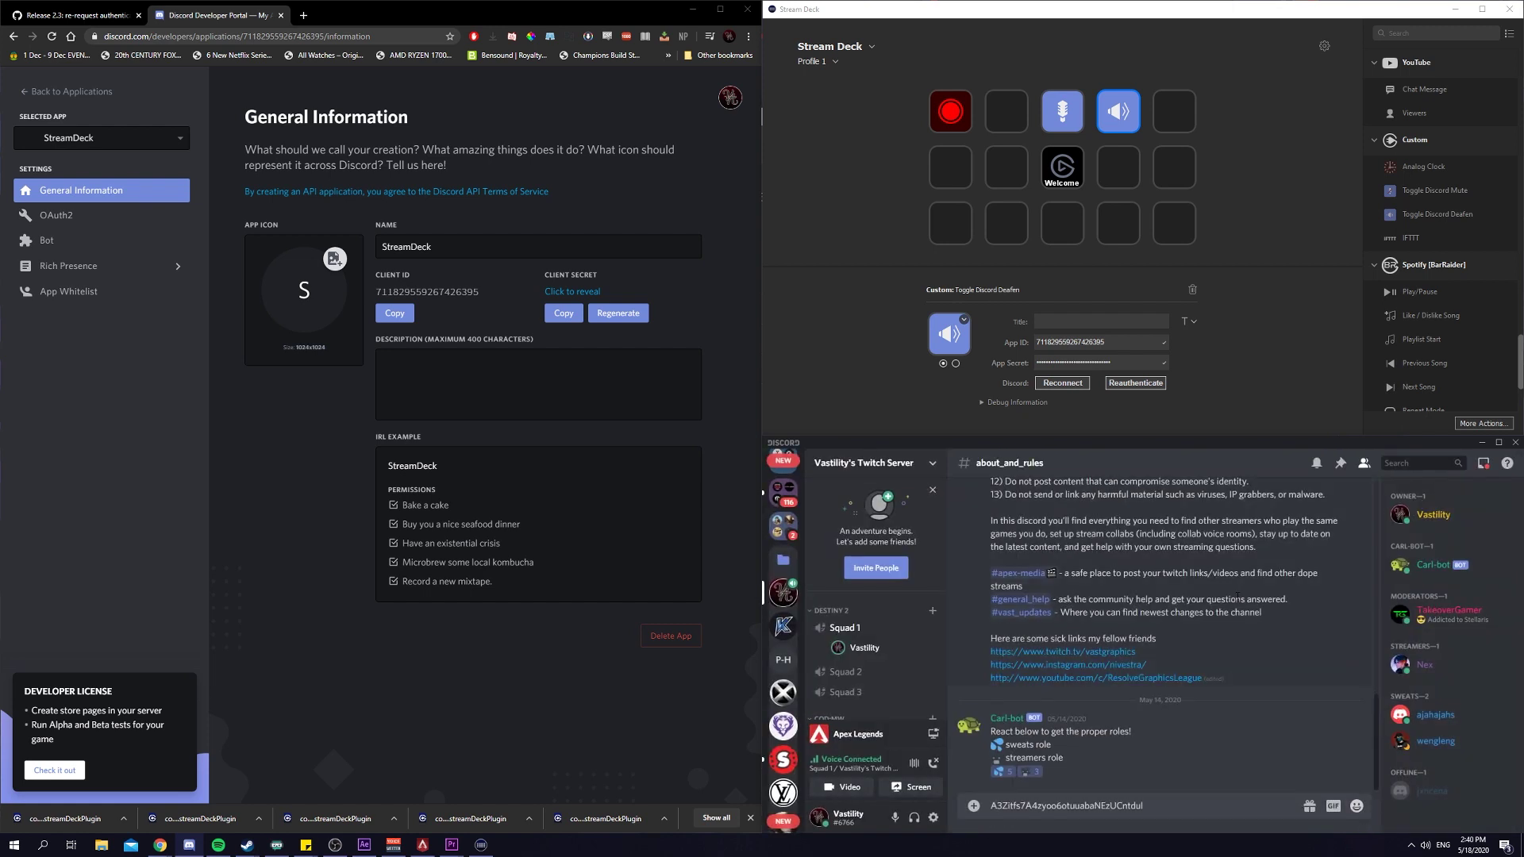
key(ctrl+shift+d)
key(ctrl+shift+d)
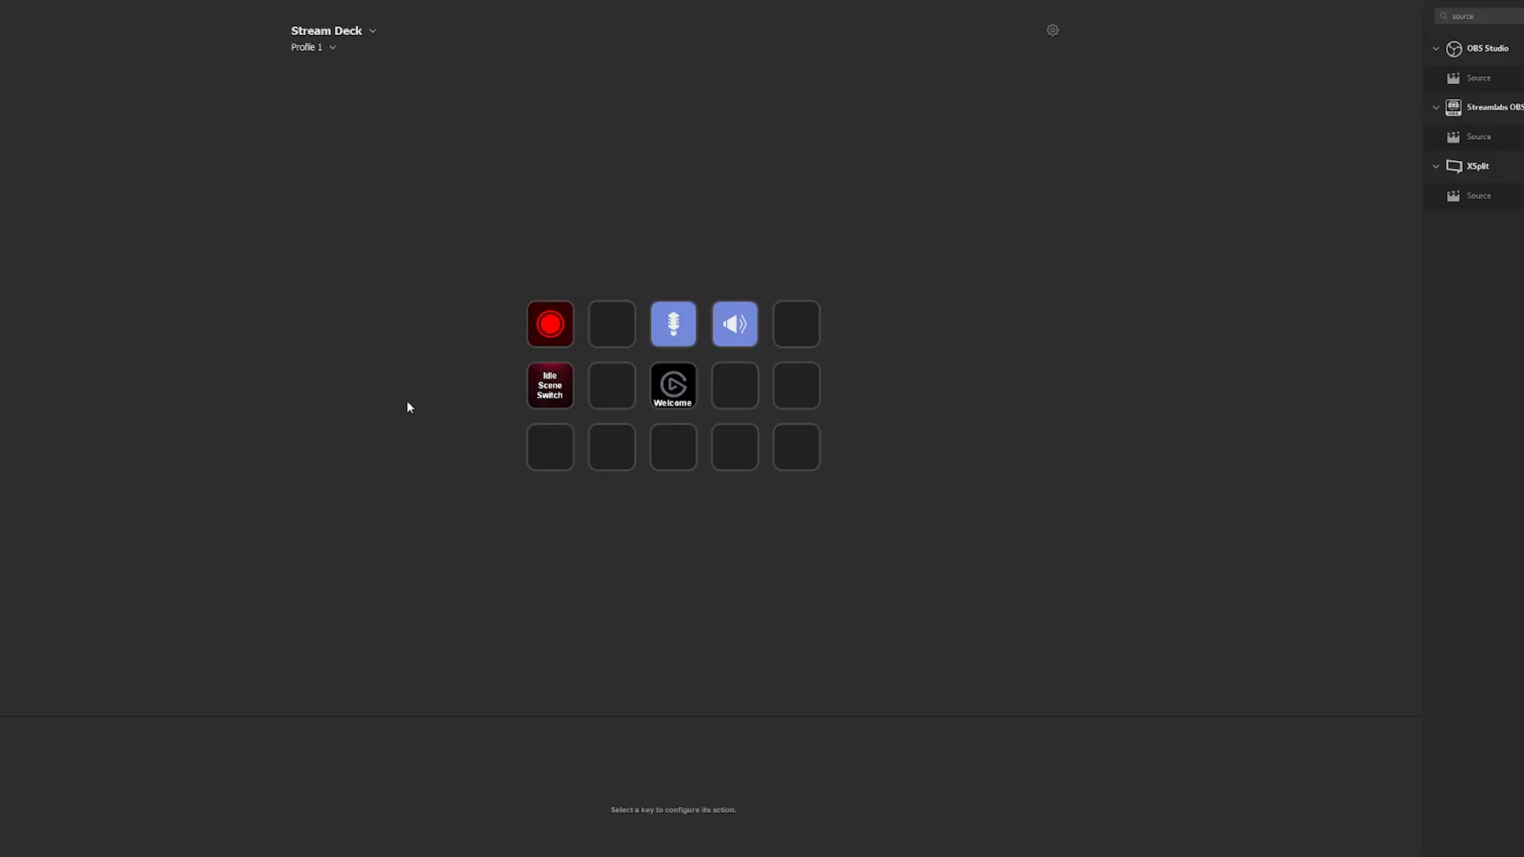
Search 'multi ac' and put a Multi Action Switch on the second top-row key.
key(ctrl+a)
key(BackSpace)
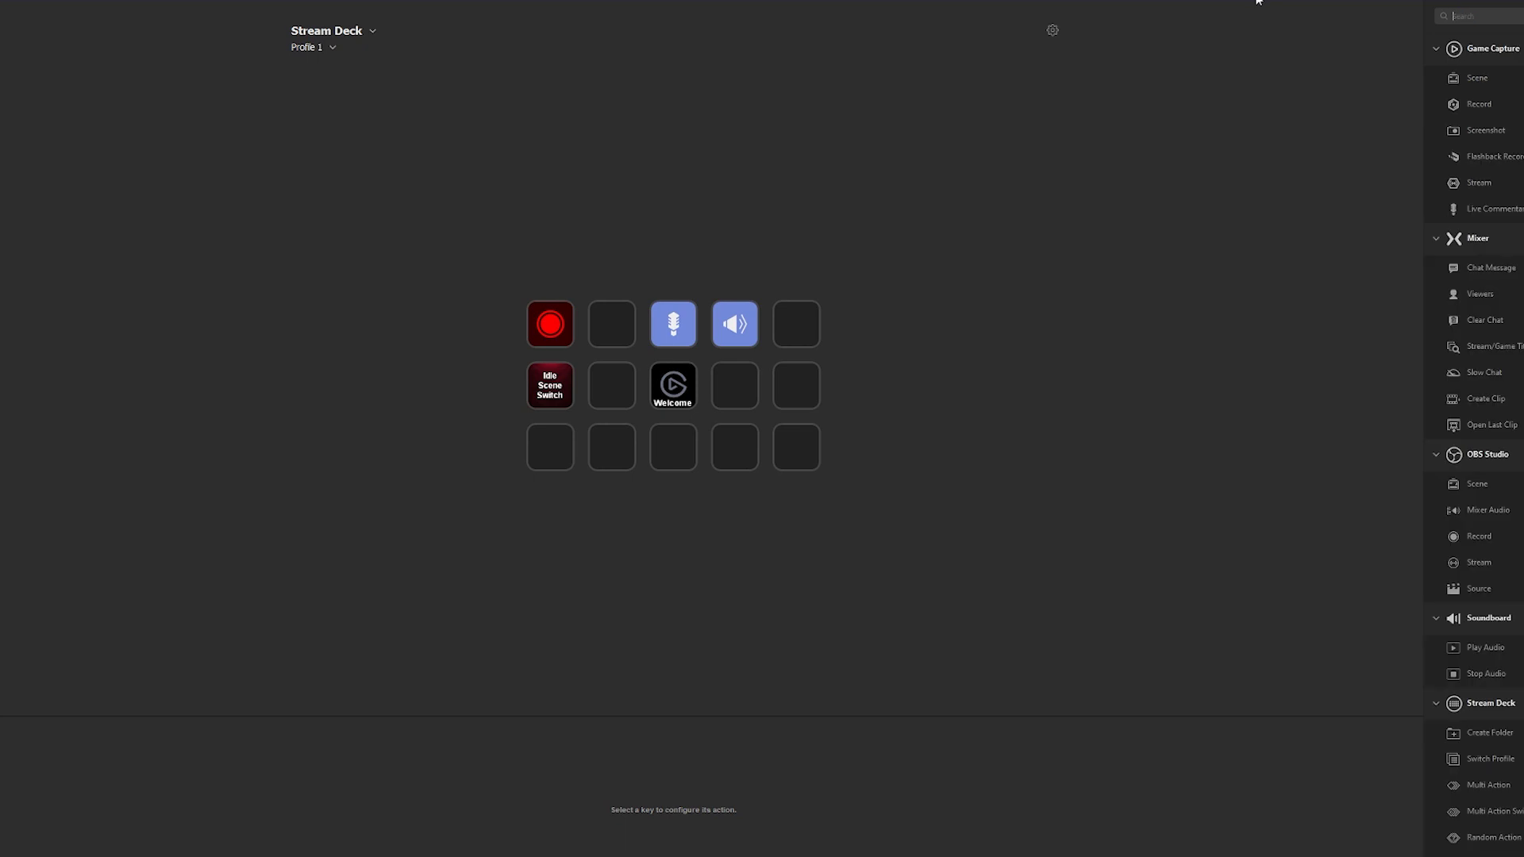
text(multi ac)
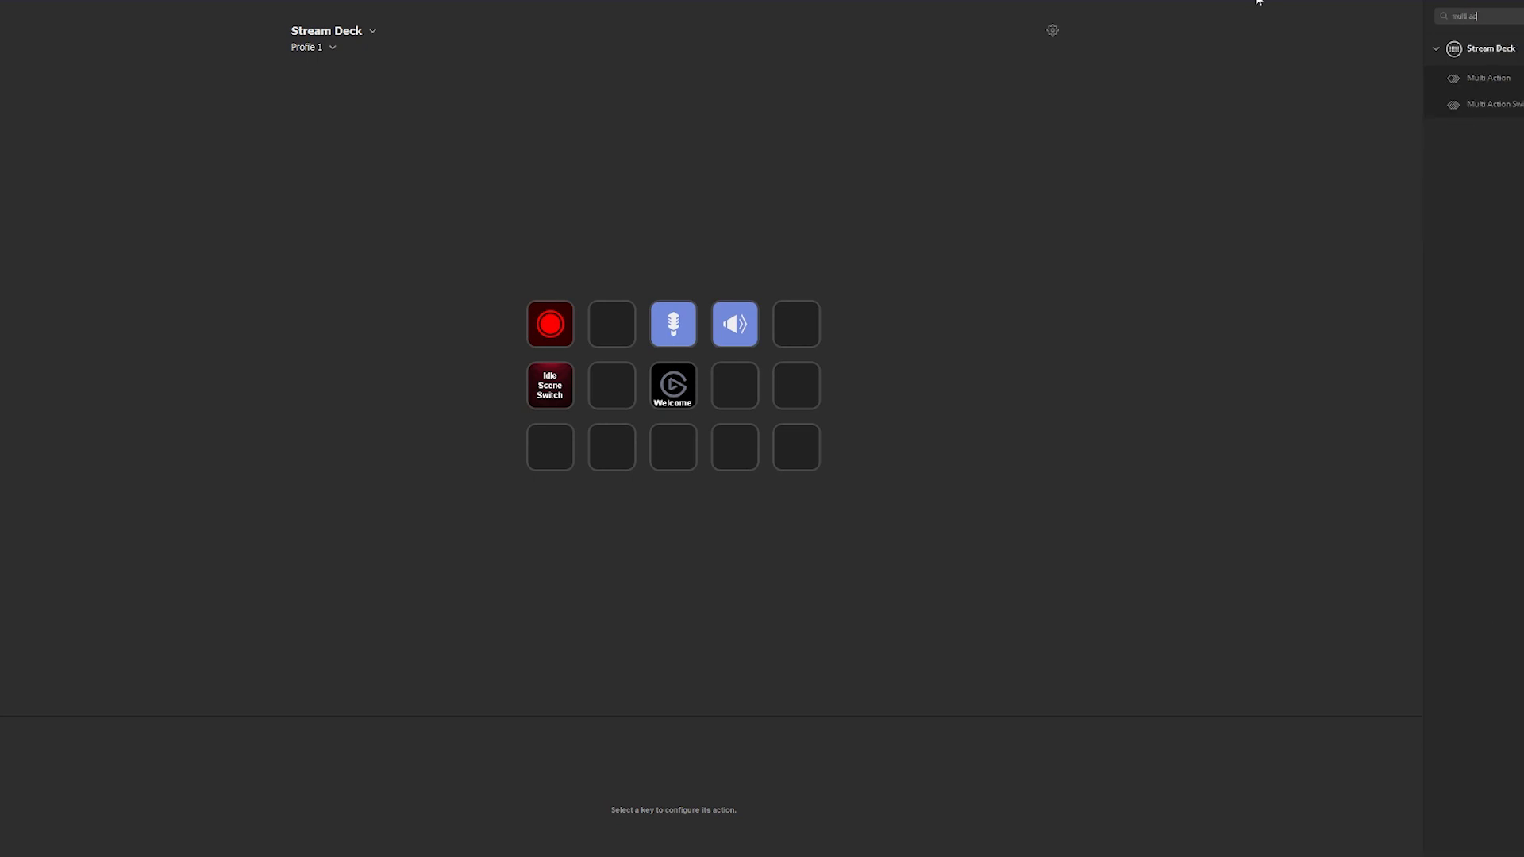
drag(1512, 114, 612, 320)
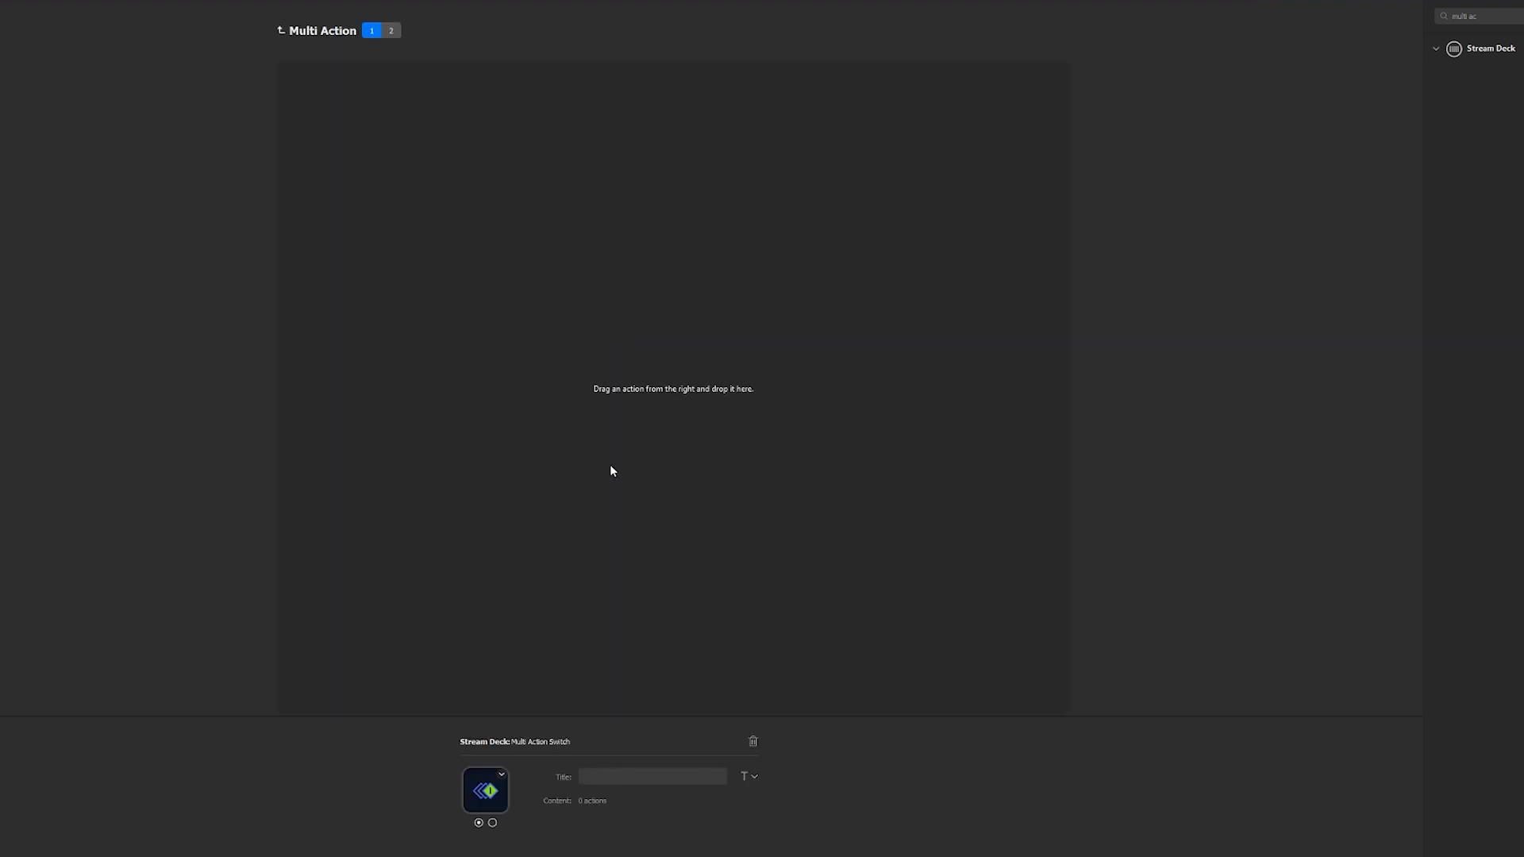
Add an OBS Source action titled Apex Legends Activate using the Youtube Webcam scene and Apex Legends source.
click(1517, 17)
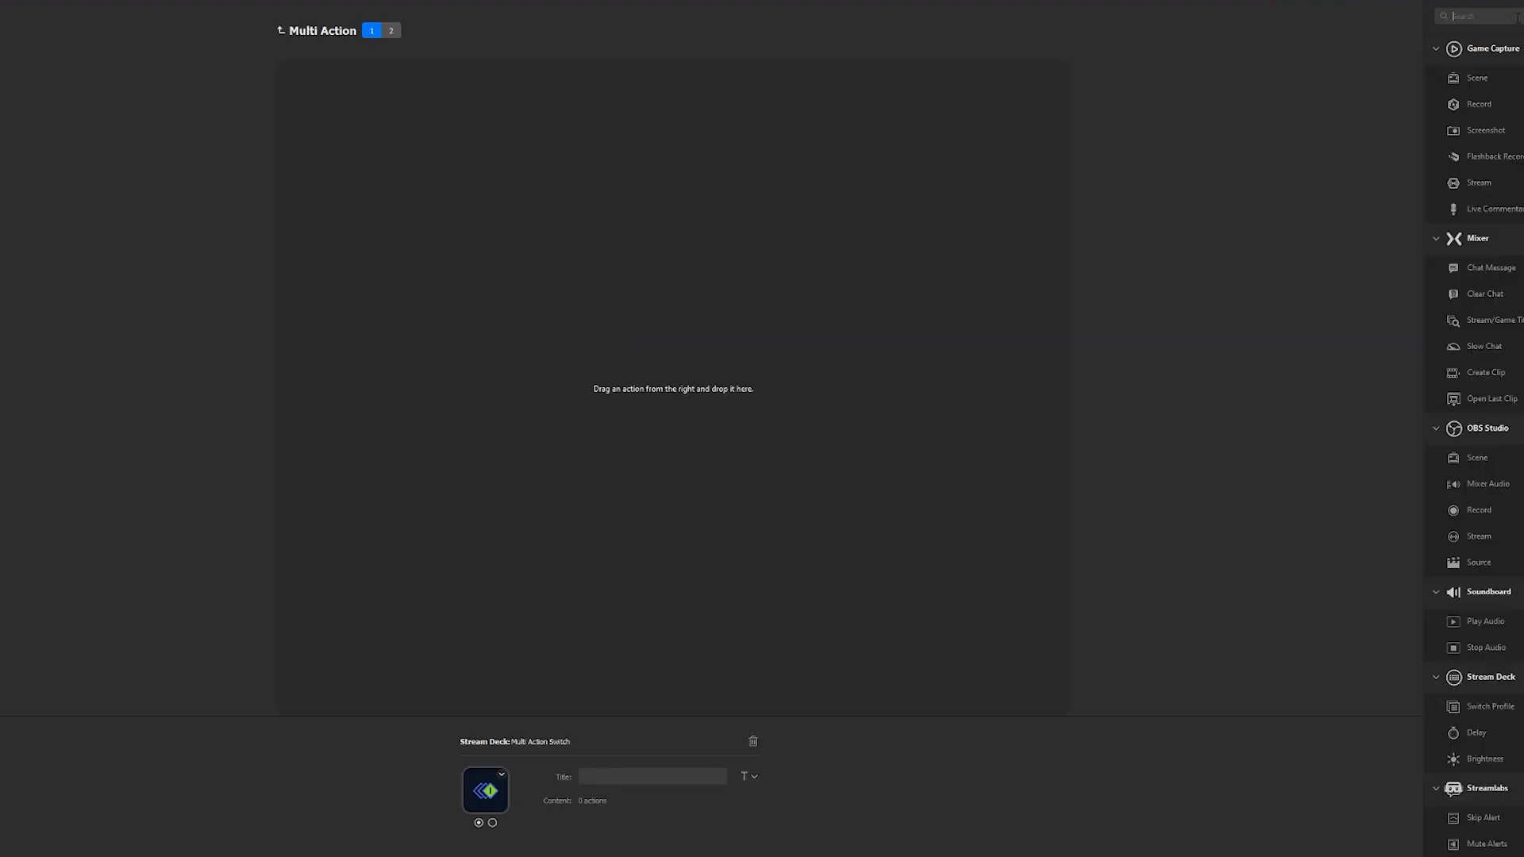
text(source)
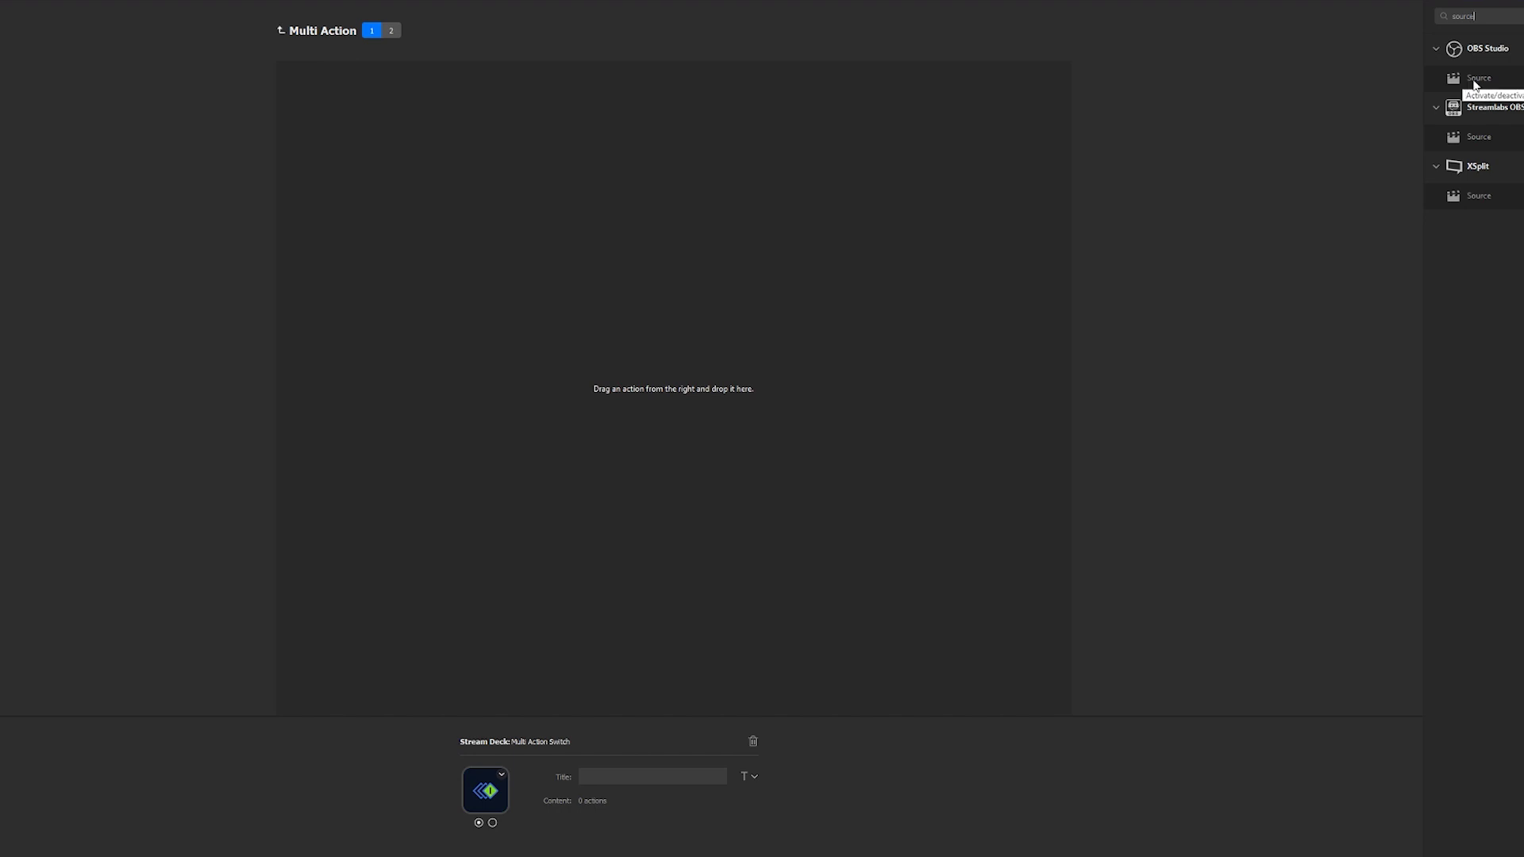
drag(1478, 82, 536, 230)
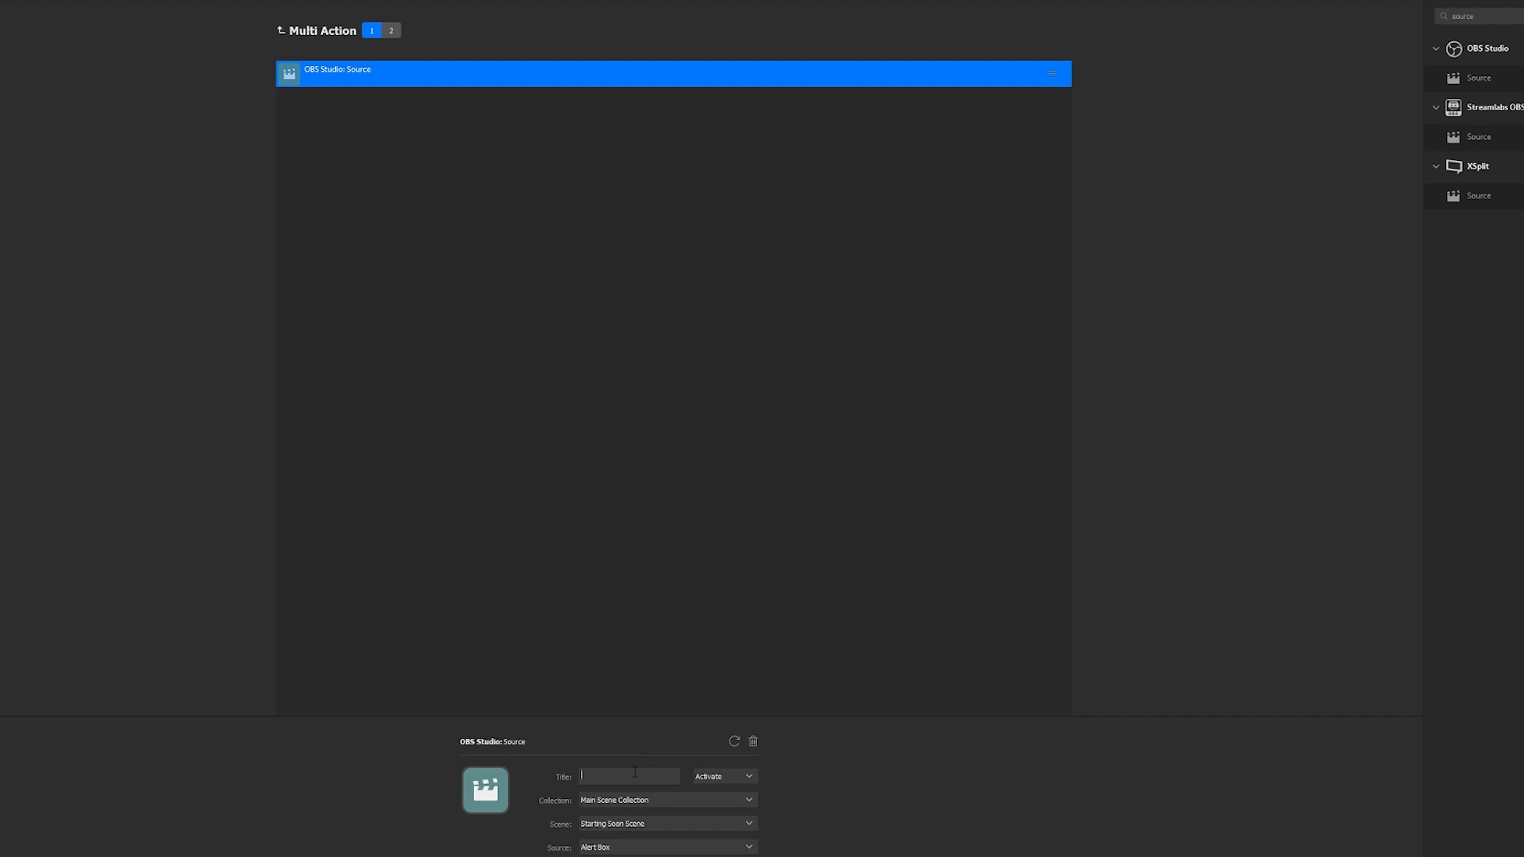
text(Apex Legends Activate)
click(630, 825)
click(618, 808)
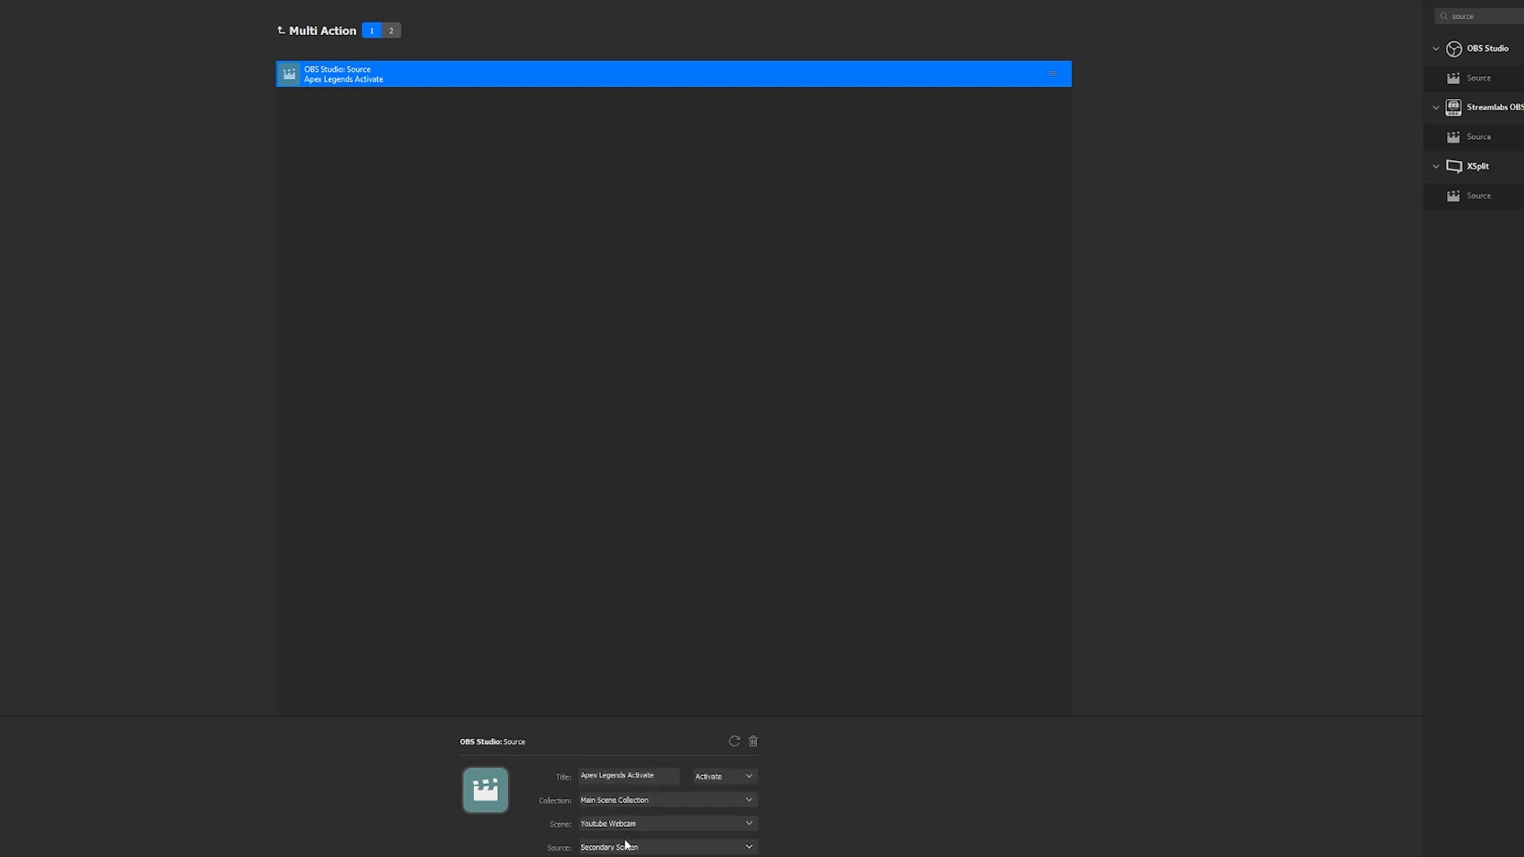
click(627, 847)
click(620, 806)
click(422, 130)
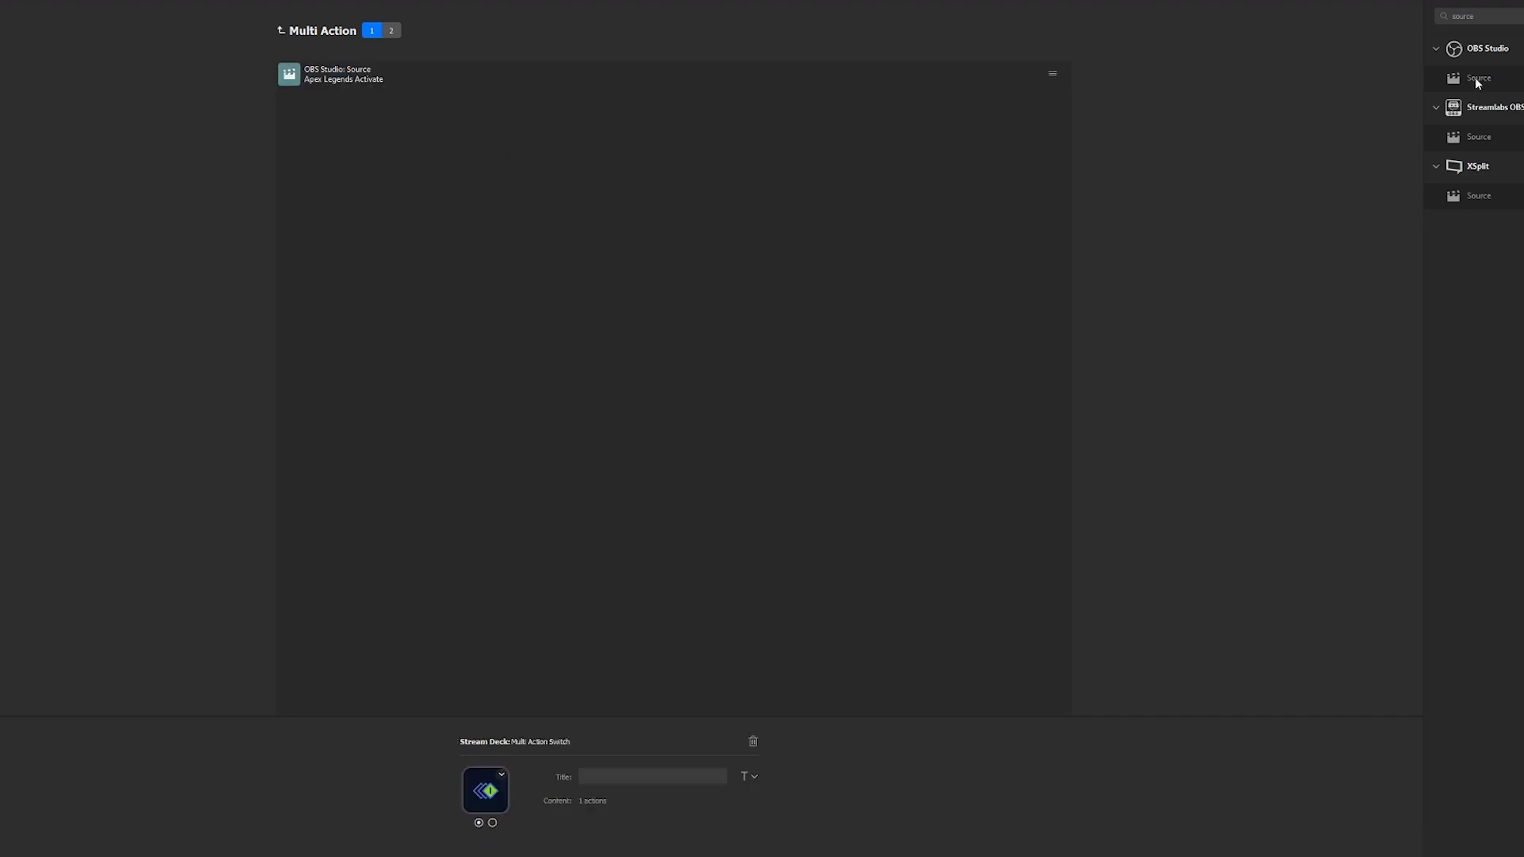
Add a second Source action, Main Display Deactivate, set to Deactivate on Youtube Webcam's Main Display.
drag(1477, 79, 516, 207)
click(627, 774)
text(M)
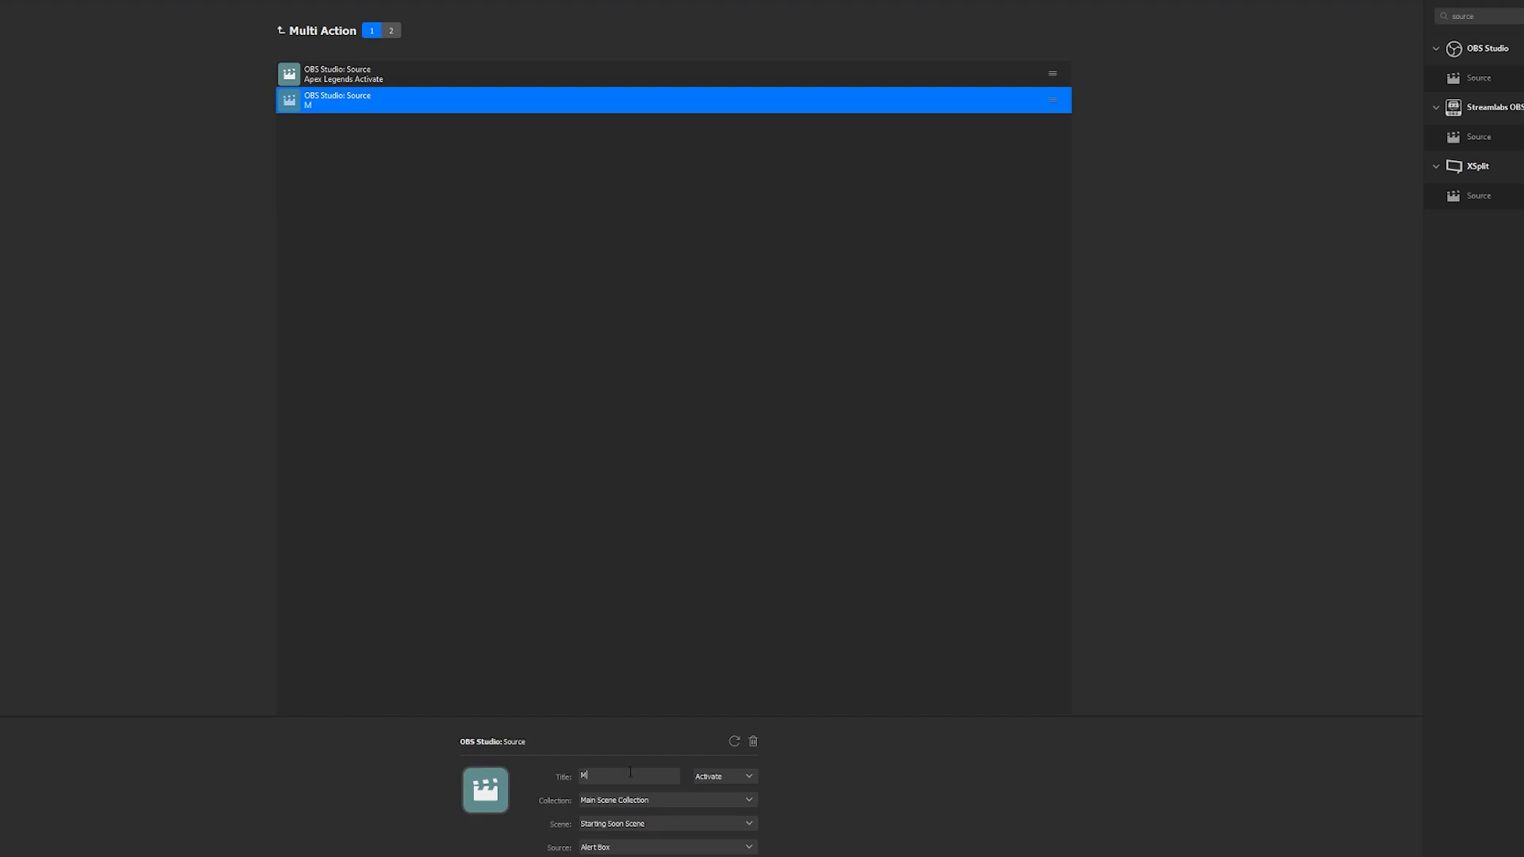
text(ain Display Deactivate)
click(720, 776)
click(720, 801)
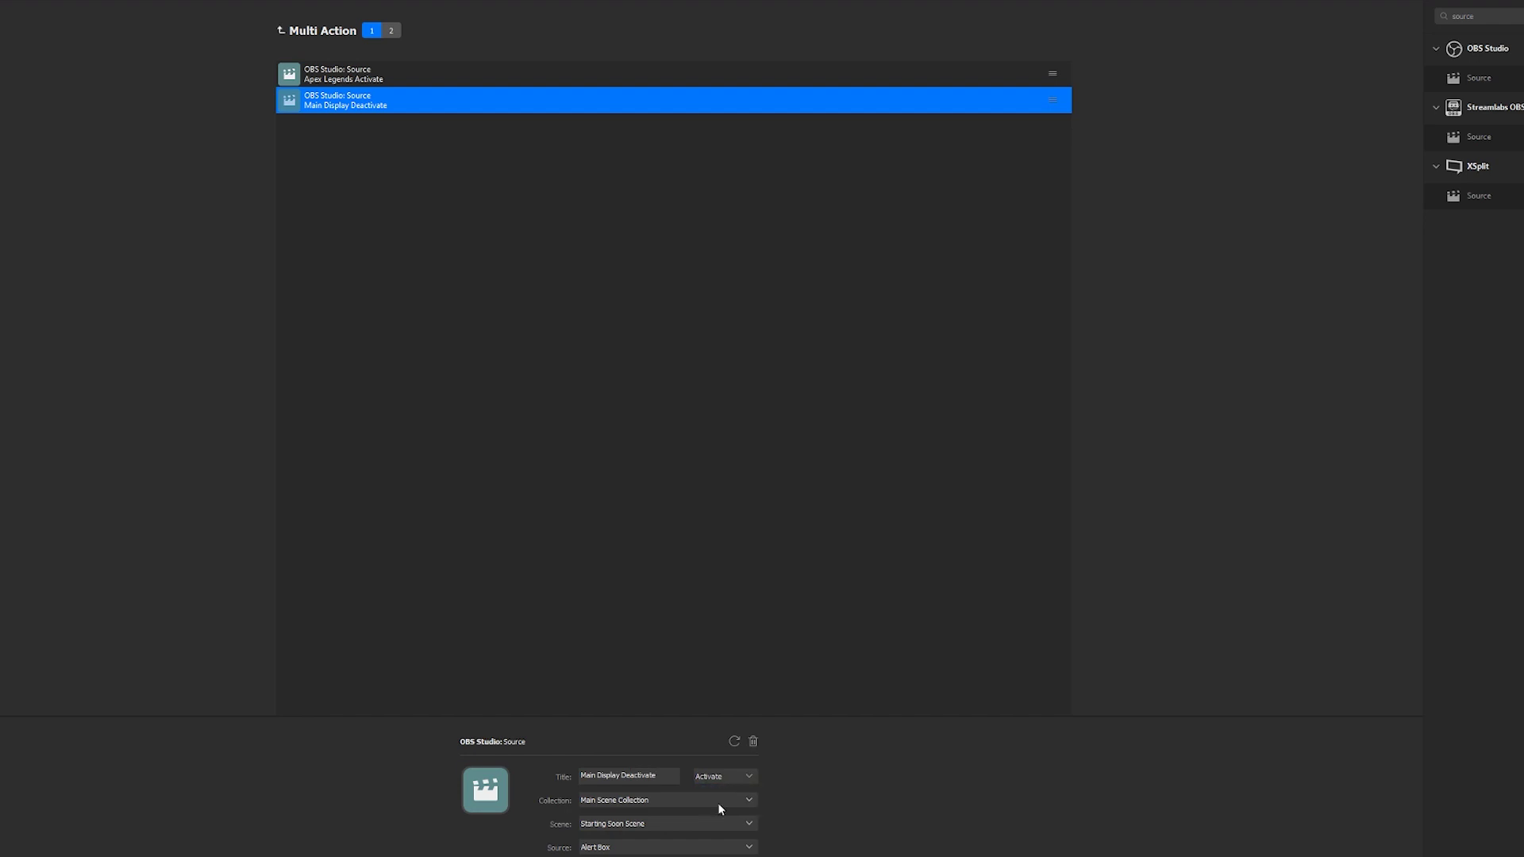
click(610, 831)
click(611, 811)
click(611, 847)
click(621, 820)
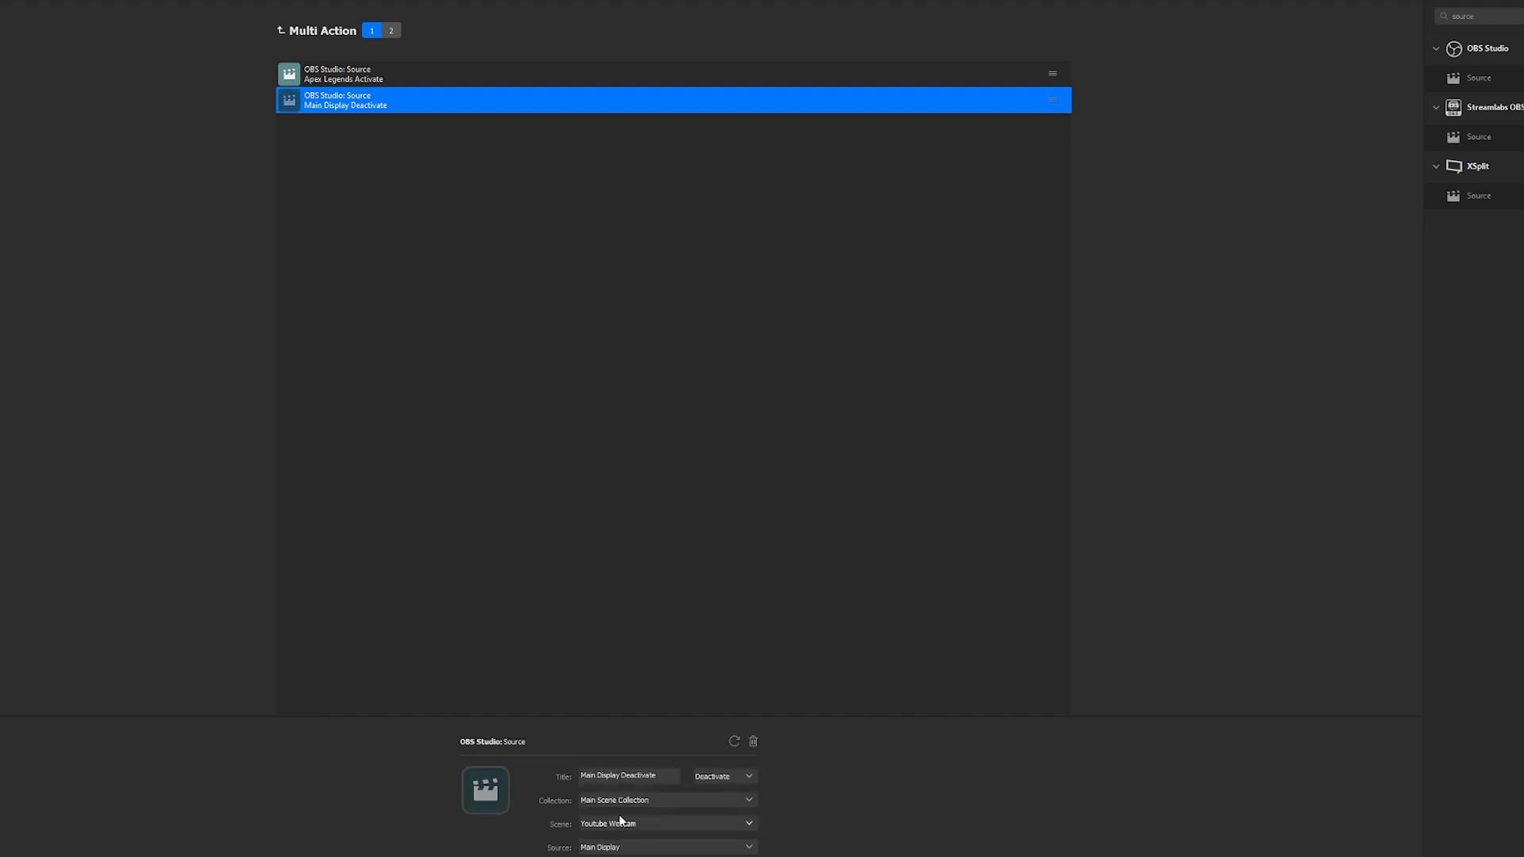
Copy the Apex Legends Activate action from the first state.
click(359, 79)
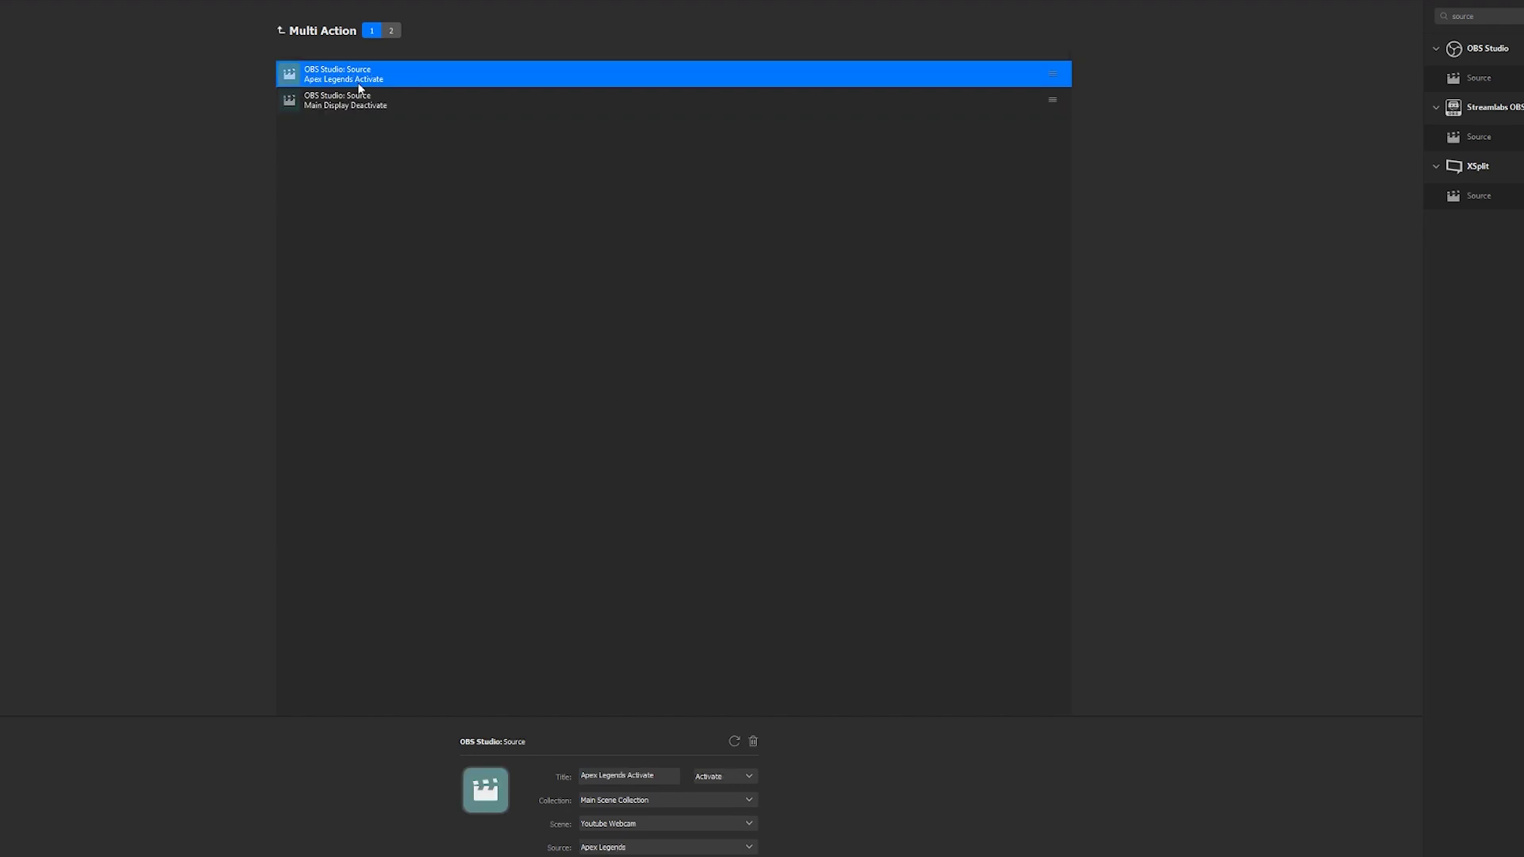
click(362, 100)
click(369, 78)
right_click(398, 70)
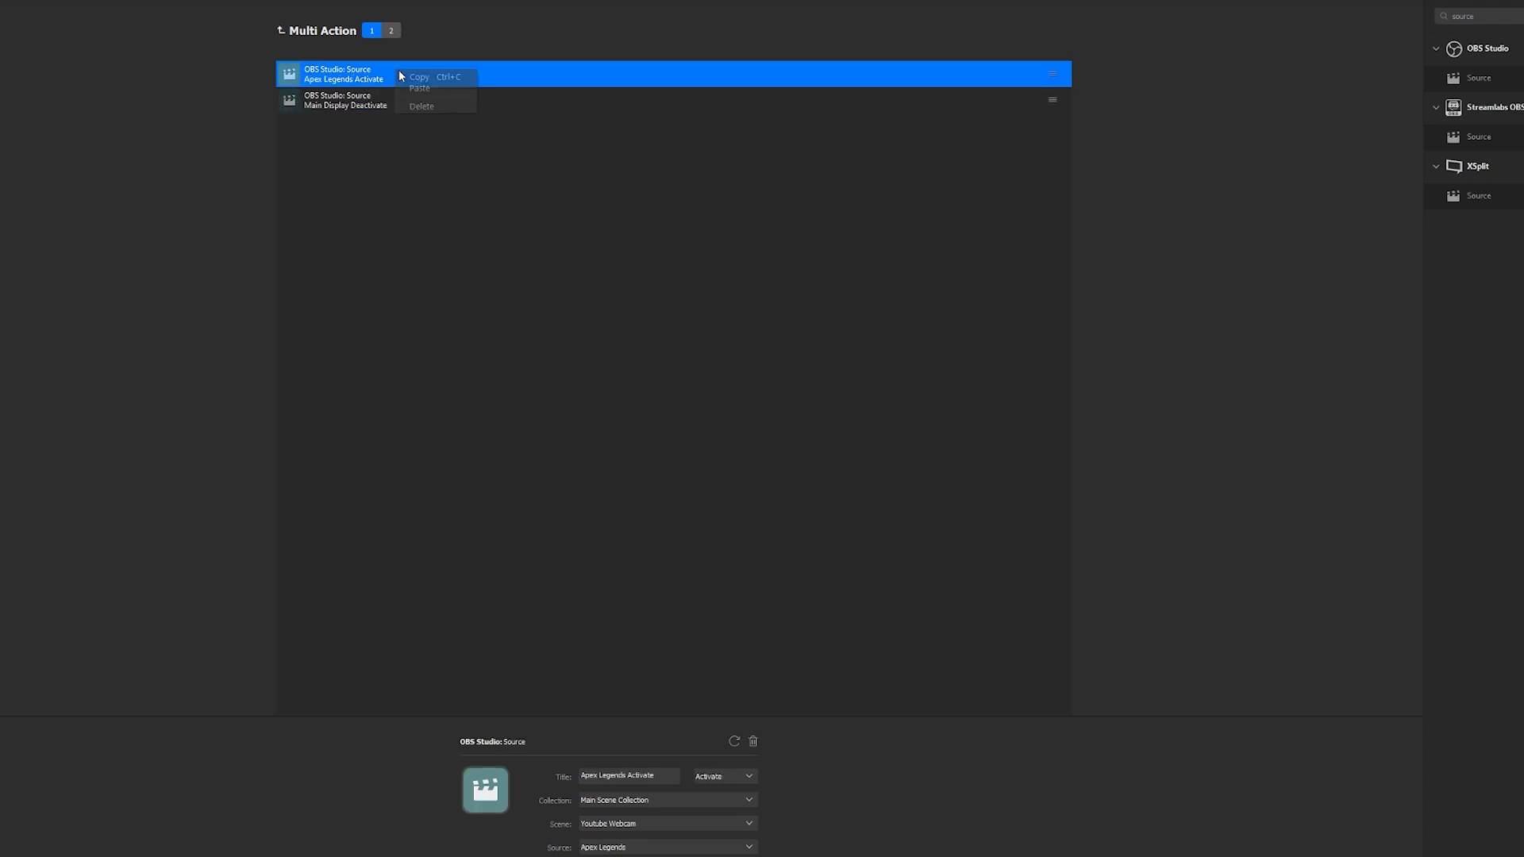
click(419, 77)
Paste copies of both Apex Legends and Main Display actions into the switch's second state.
click(390, 30)
right_click(418, 113)
click(448, 130)
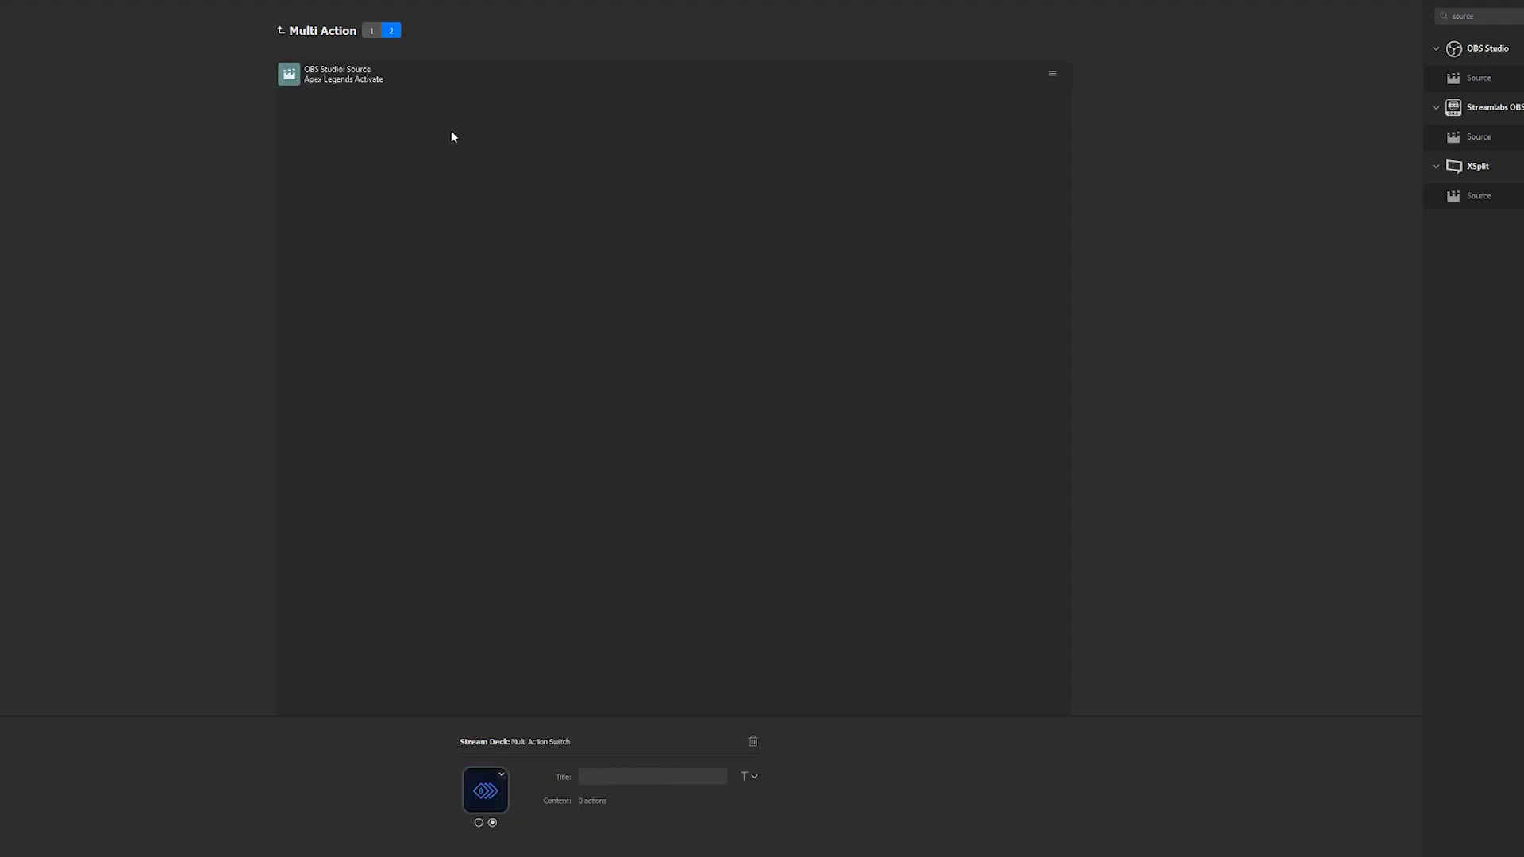
click(370, 31)
click(370, 100)
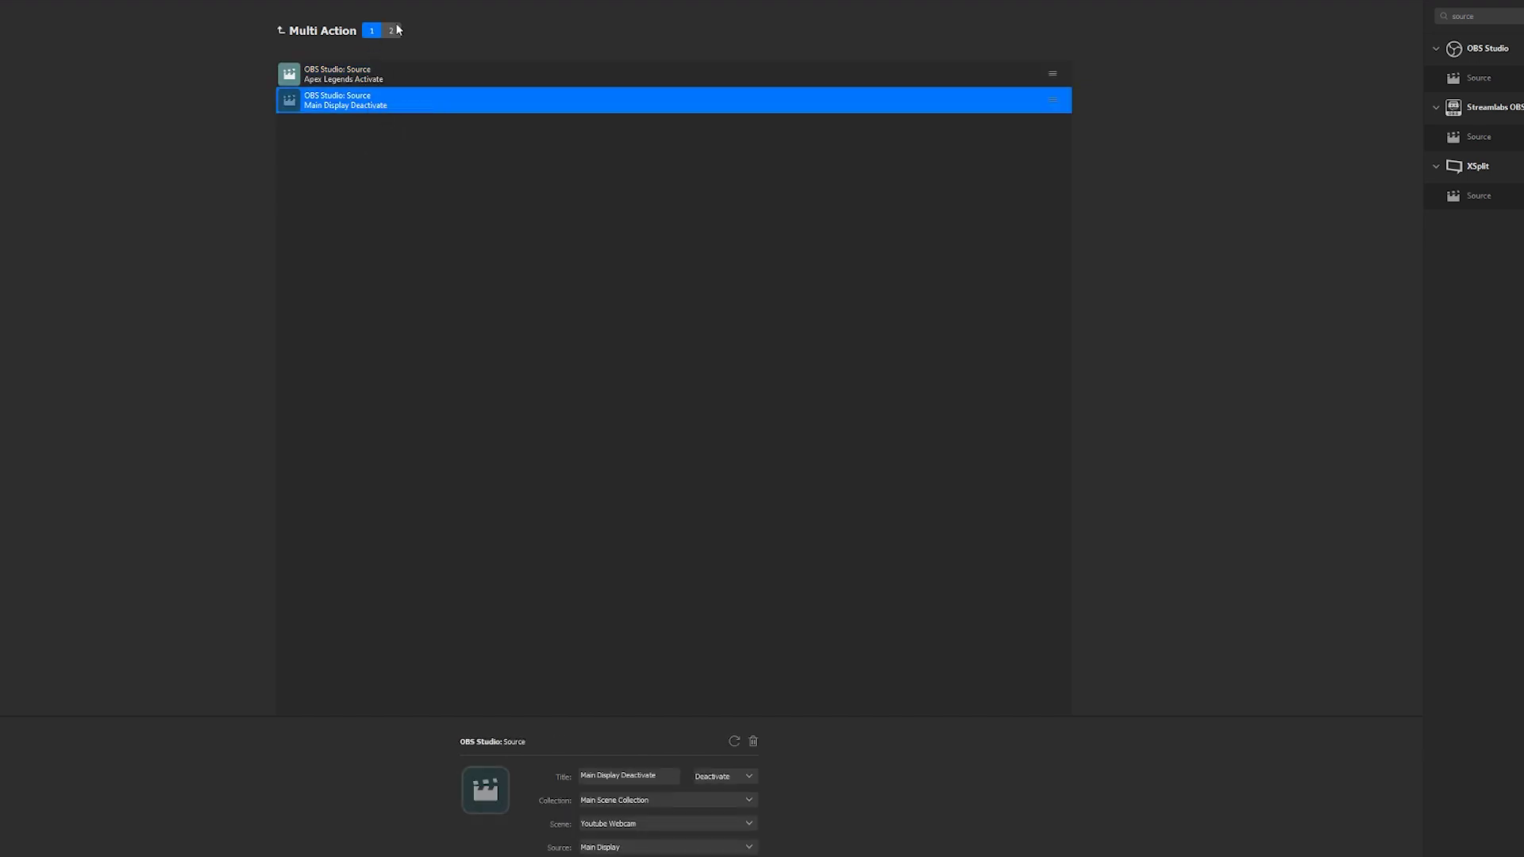
click(391, 30)
right_click(411, 205)
click(442, 221)
Retitle the pasted Apex Legends action to Apex Legends Deactivate.
click(373, 79)
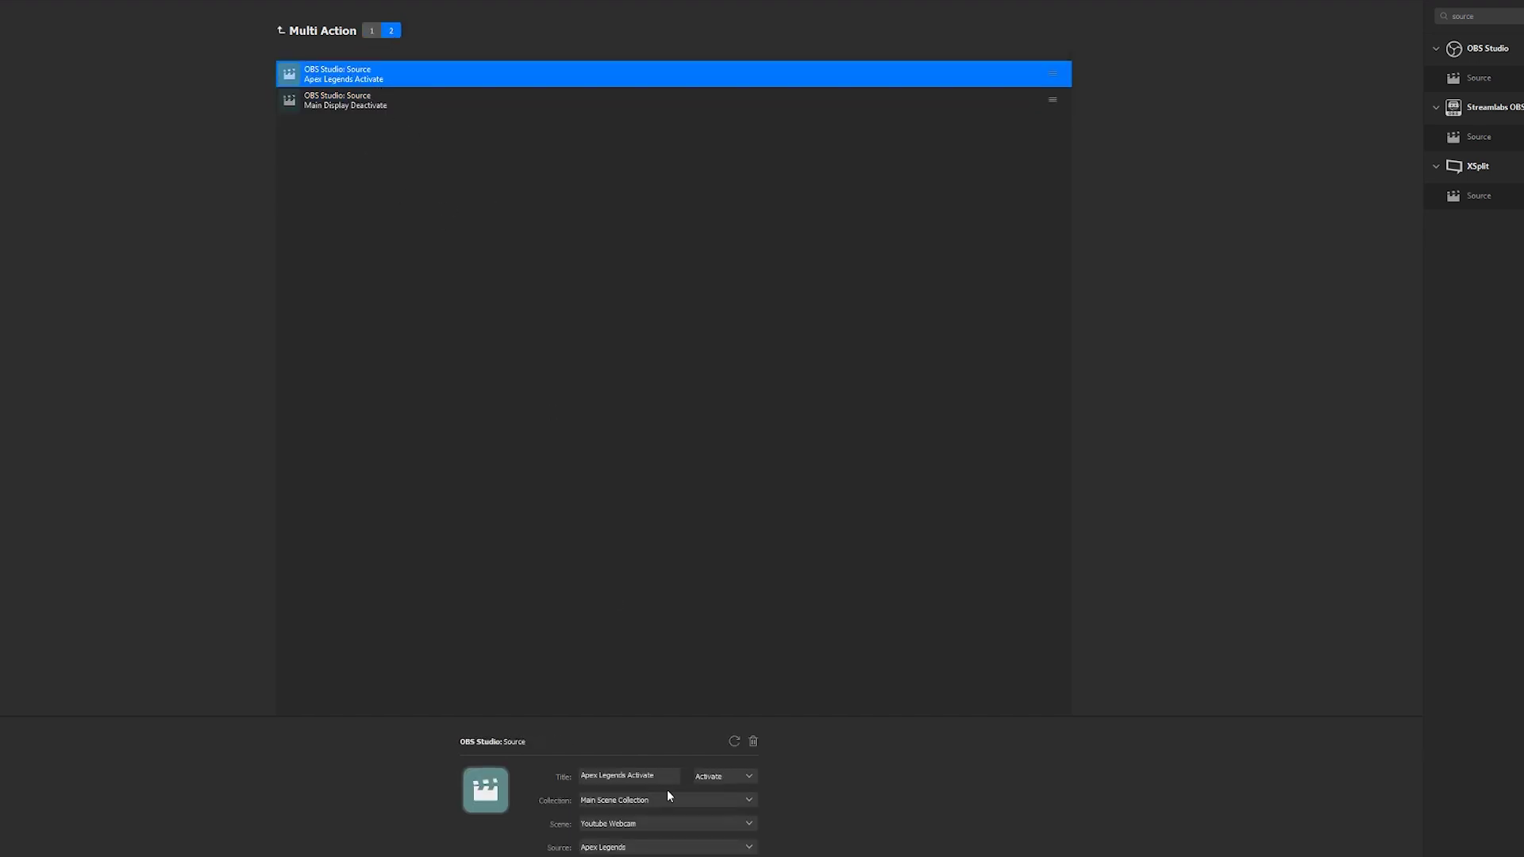
double_click(636, 776)
key(End)
drag(655, 776, 634, 775)
text(Deactivate)
key(Return)
key(BackSpace)
click(702, 778)
click(670, 644)
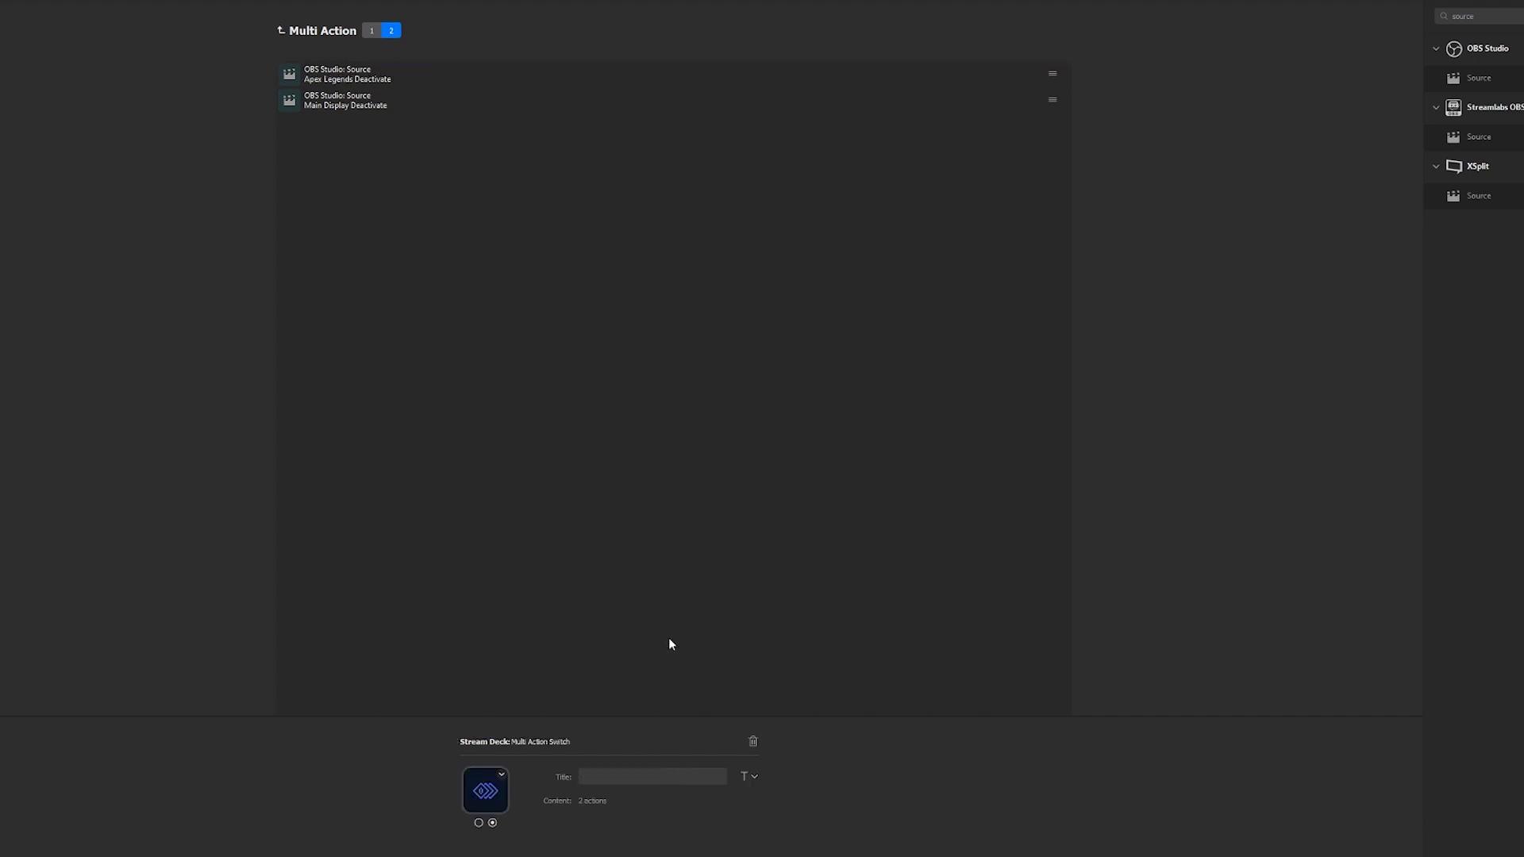
Set the Main Display copy to Activate, title it Main Display Activate, and move it first.
click(399, 102)
click(736, 793)
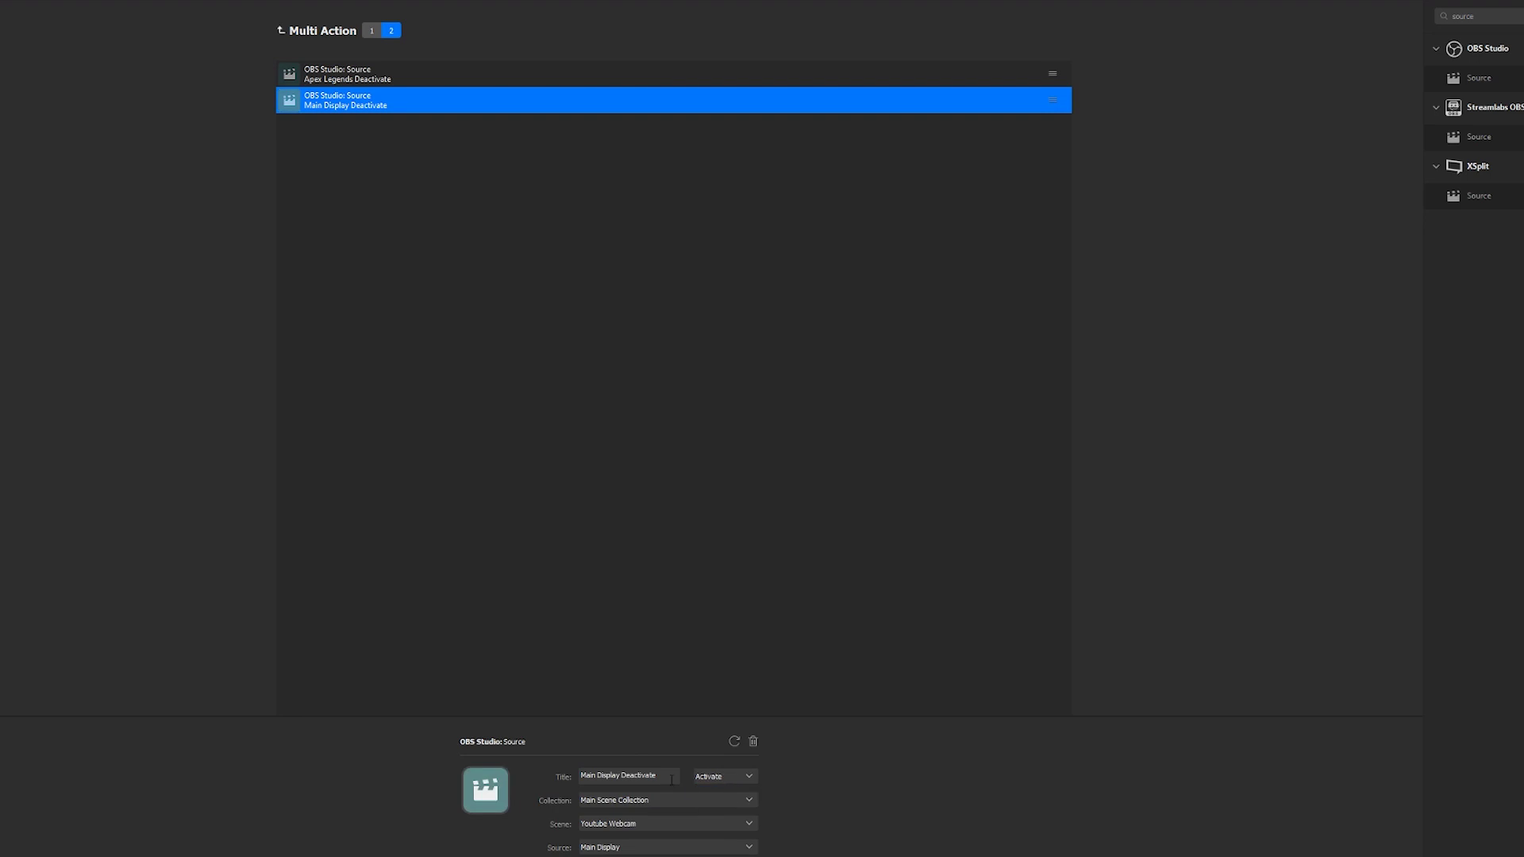
double_click(629, 778)
key(BackSpace)
text(Activate)
drag(357, 108, 358, 73)
click(424, 144)
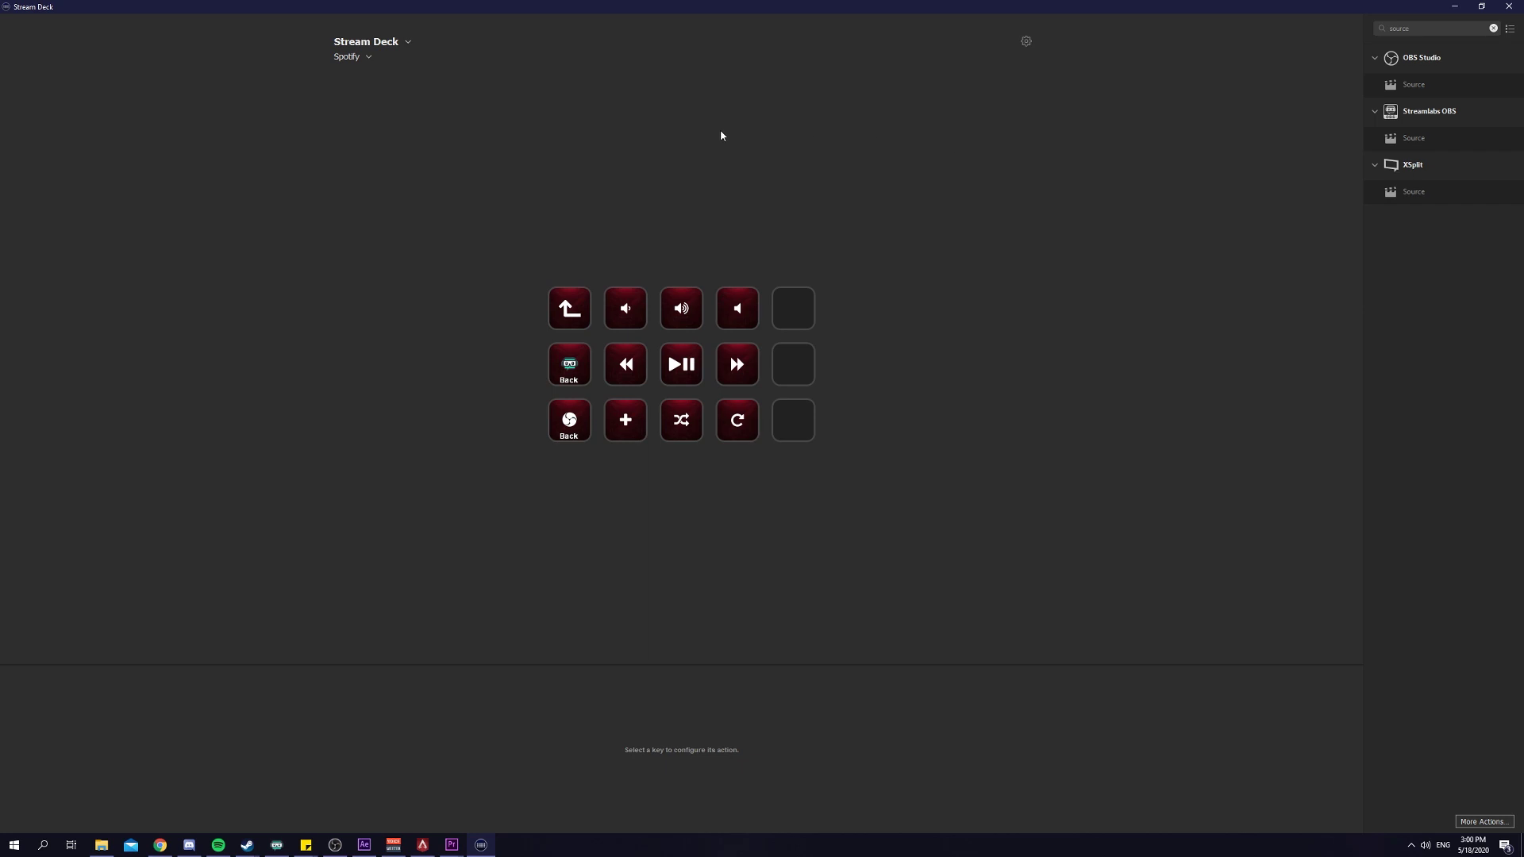
Clear the action search, check the store for 'spotify' showing Spotify Integration installed, then close it.
click(1493, 27)
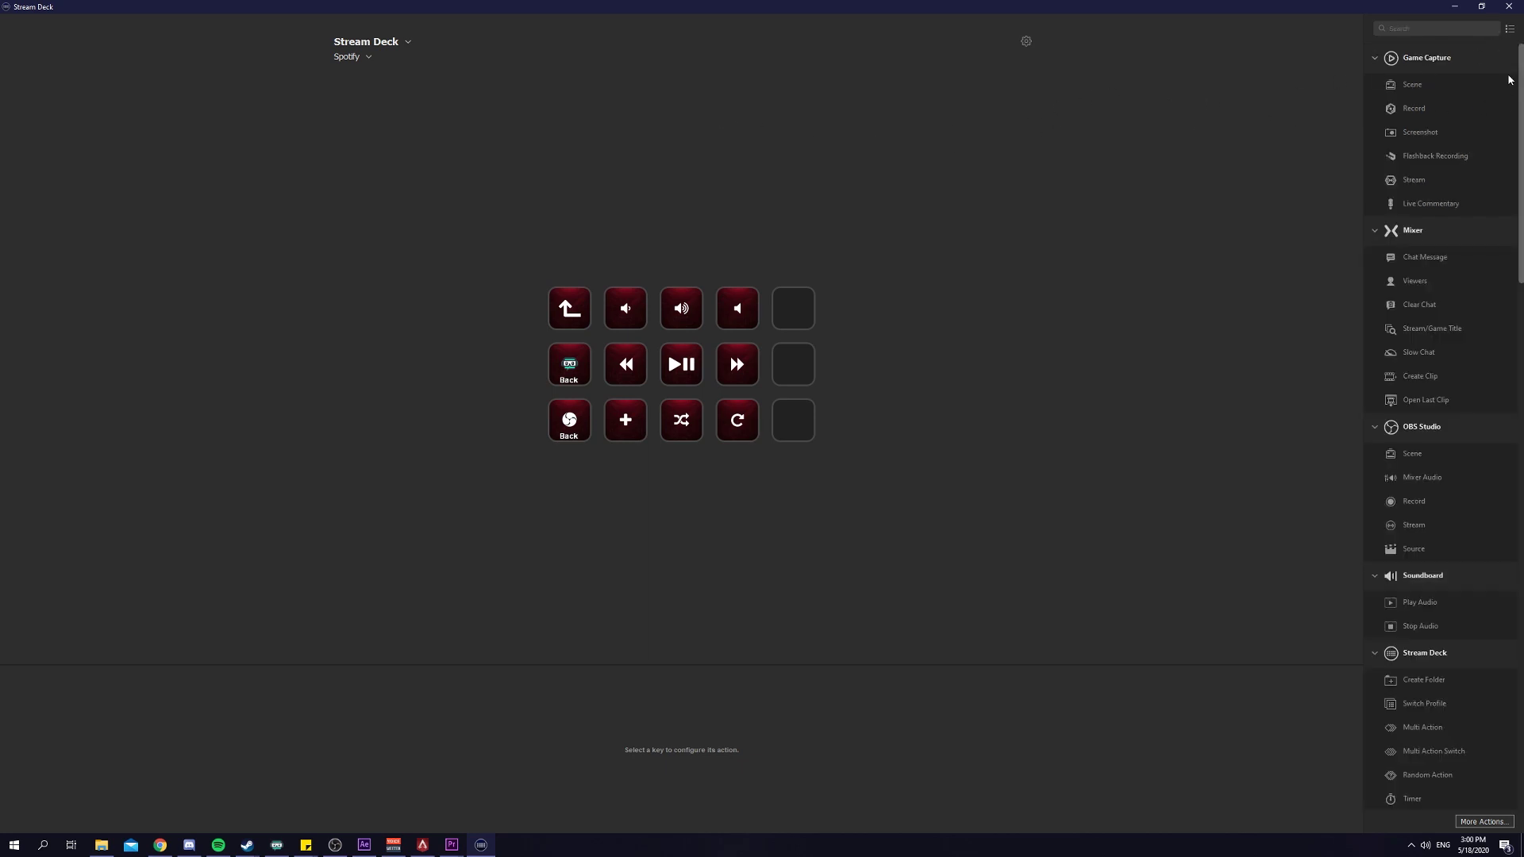
click(1508, 30)
click(1508, 30)
scroll(1425, 341, down, 15)
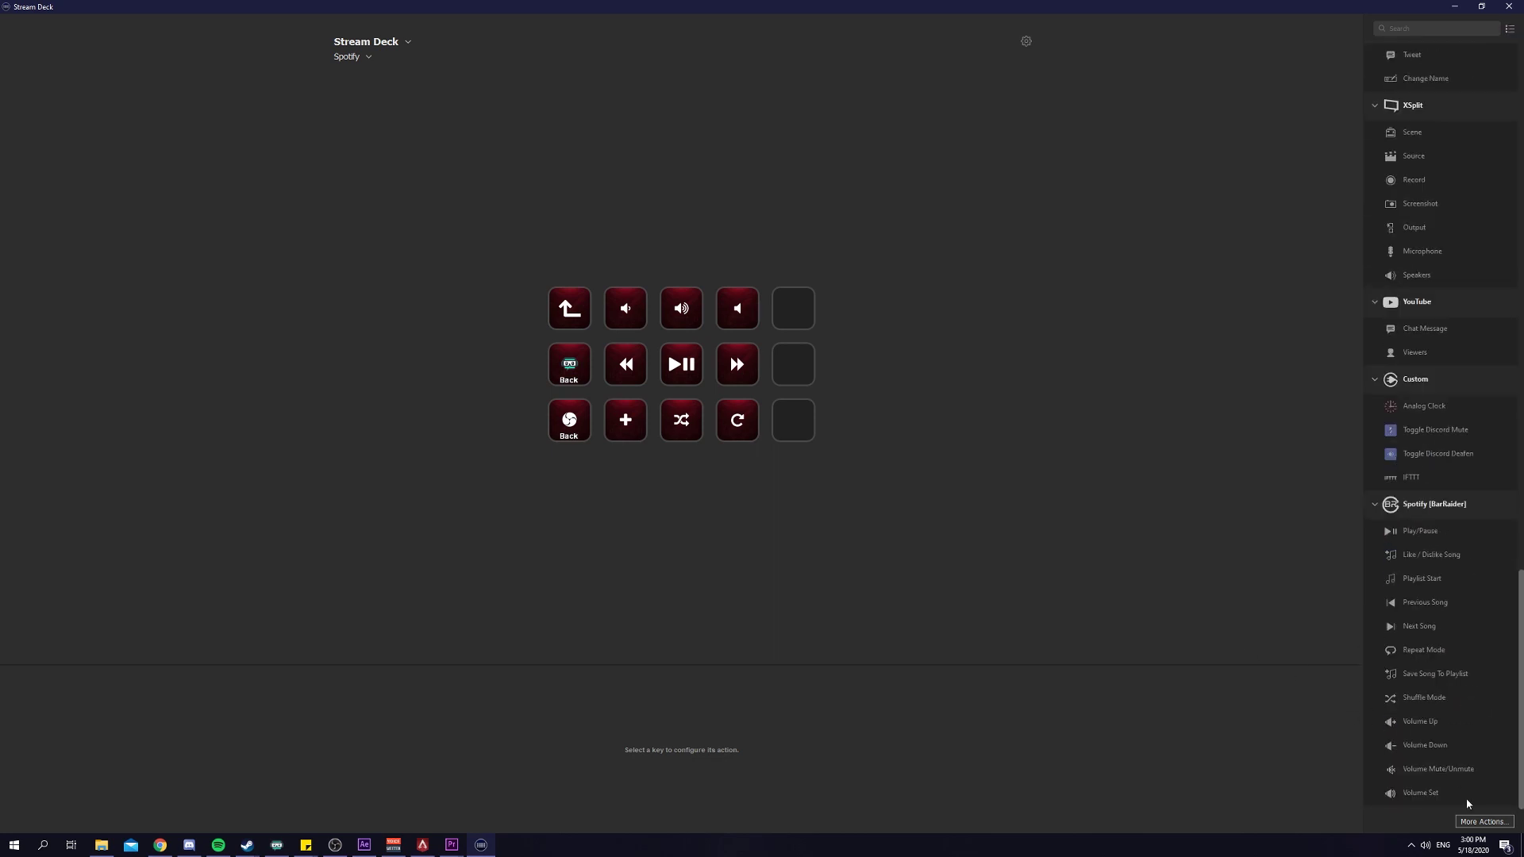
click(1484, 821)
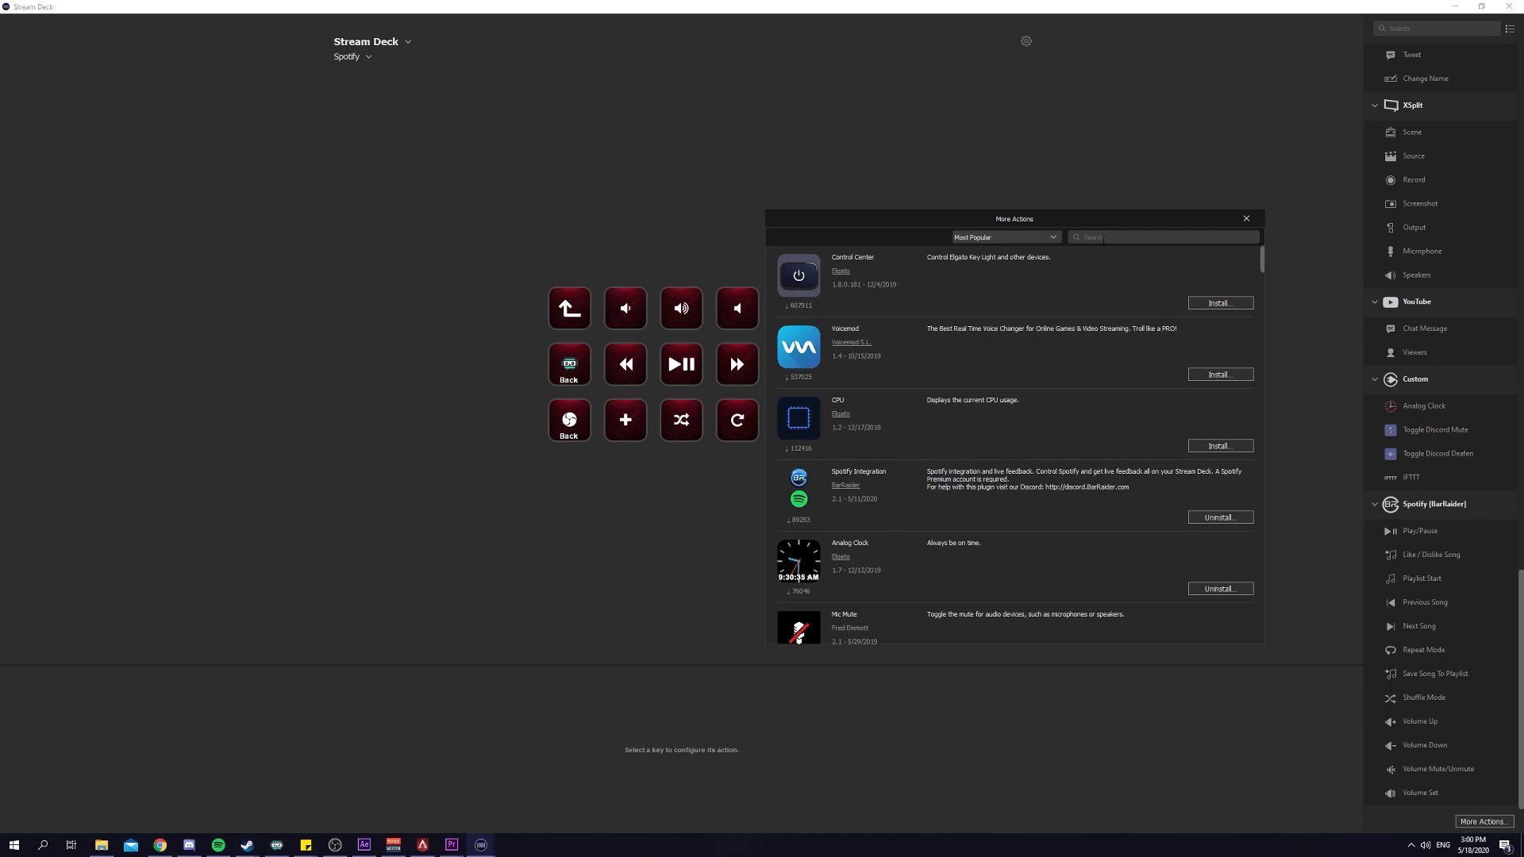
text(spotify)
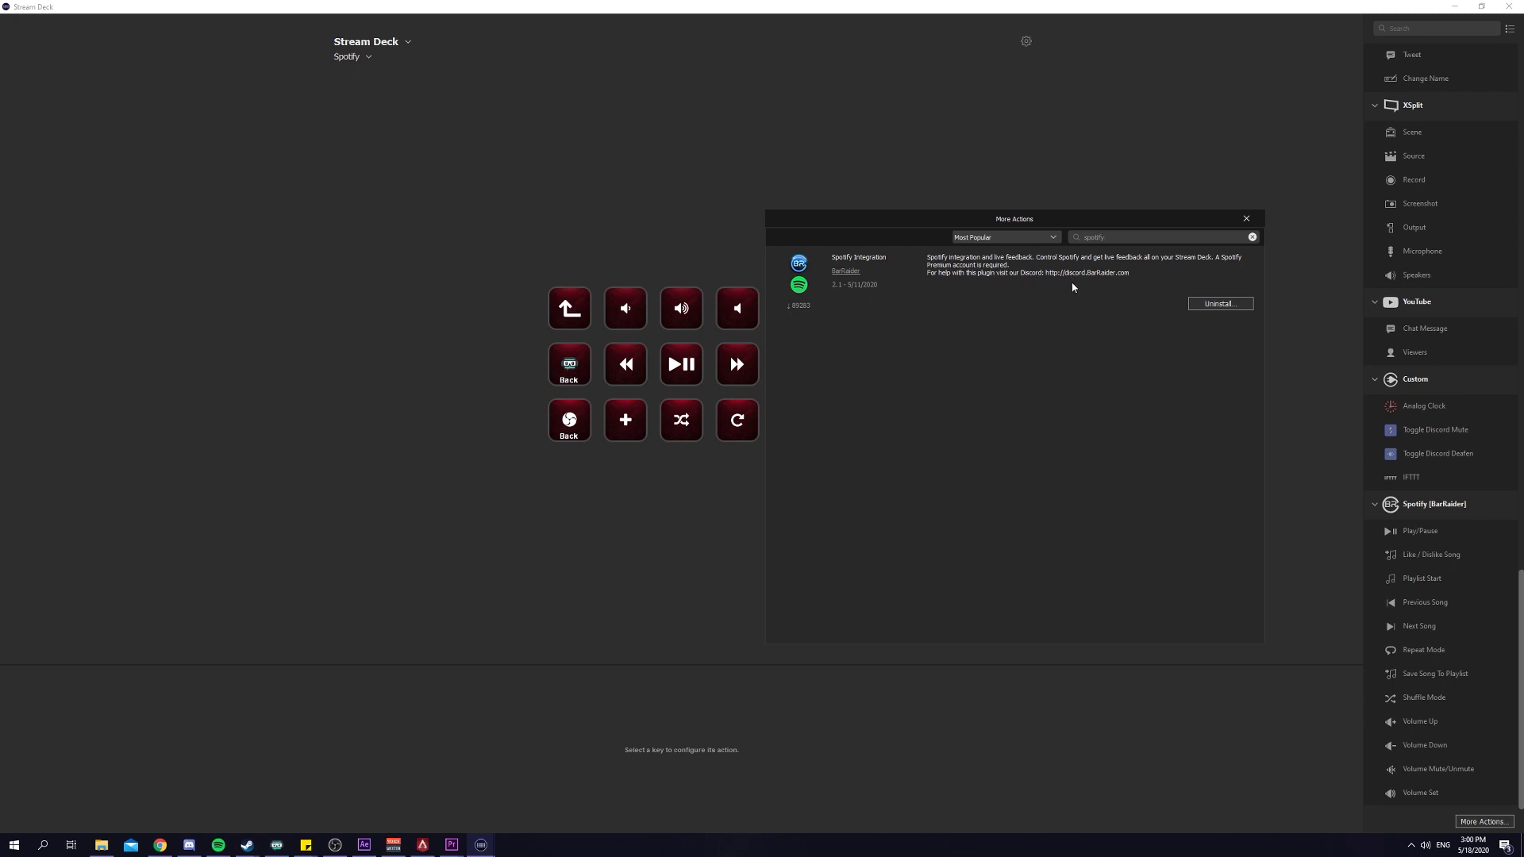
click(1246, 218)
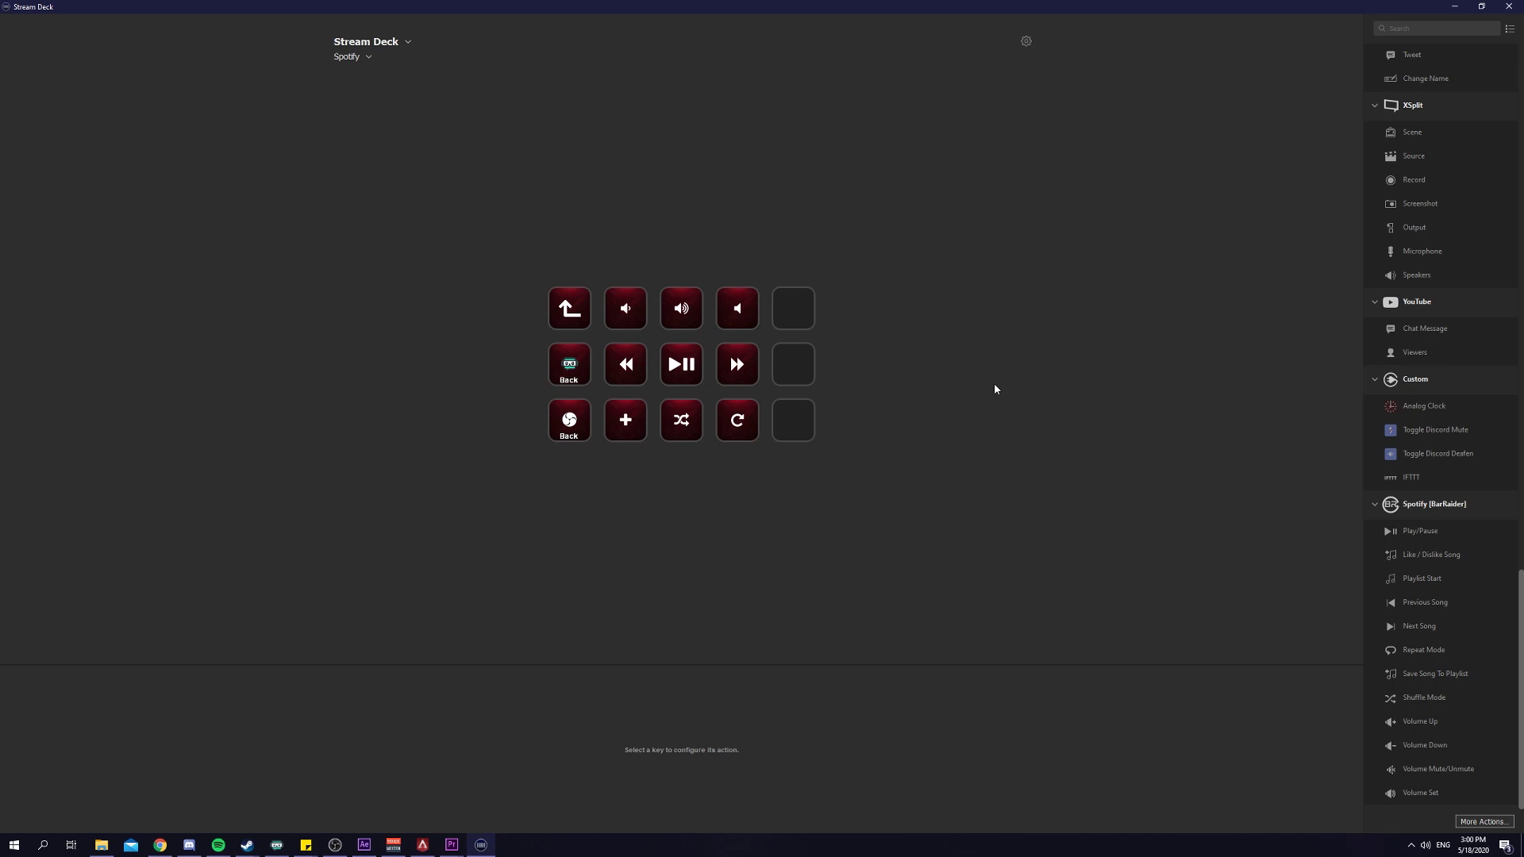
In Profile 1, place a Spotify Play/Pause action on an empty key and close its integration dialog.
click(366, 63)
click(372, 157)
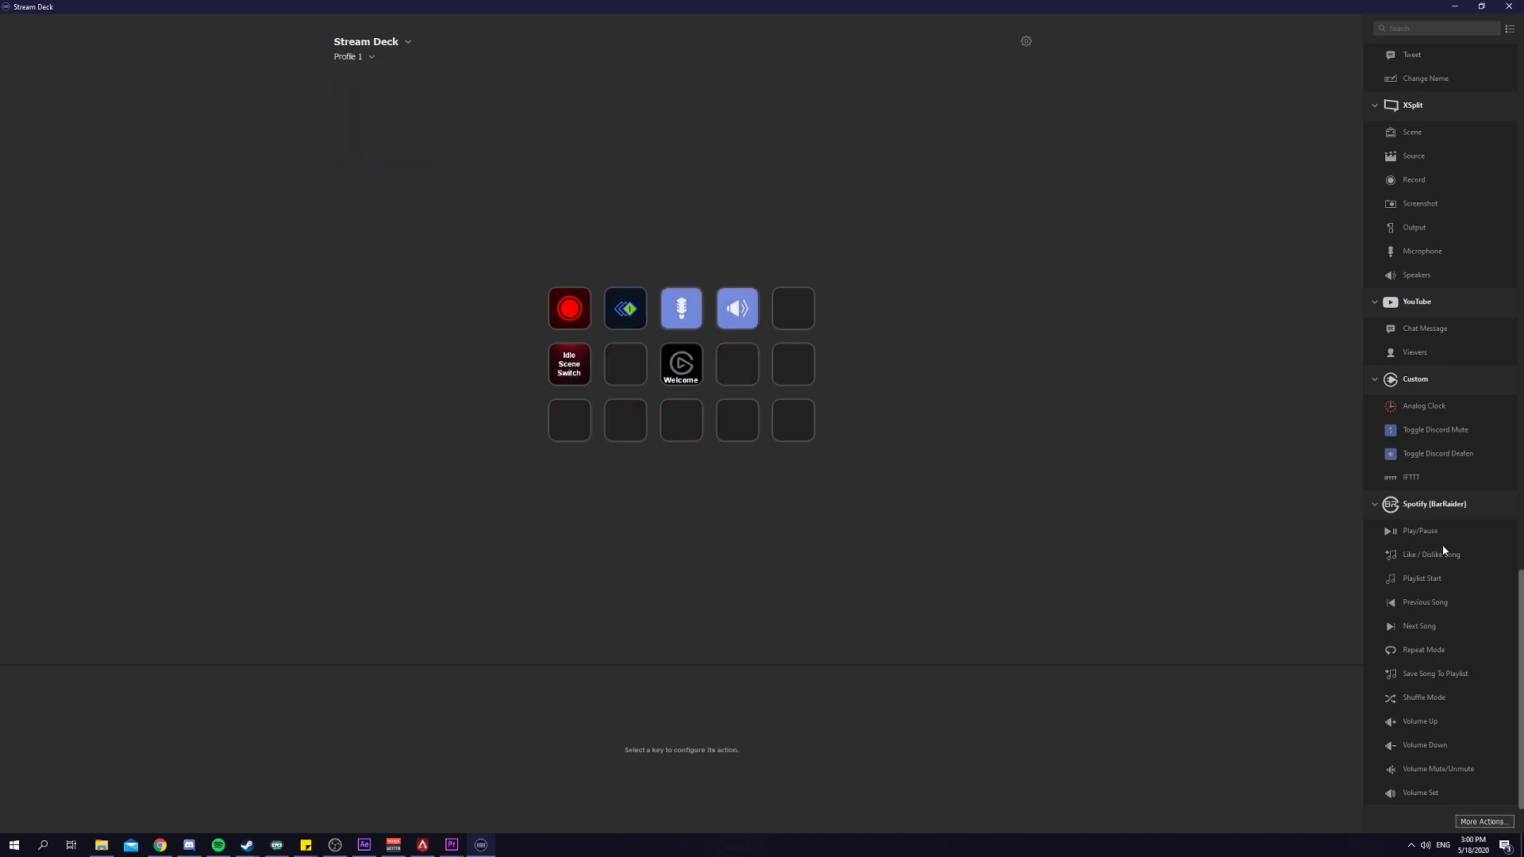
drag(1439, 532, 737, 365)
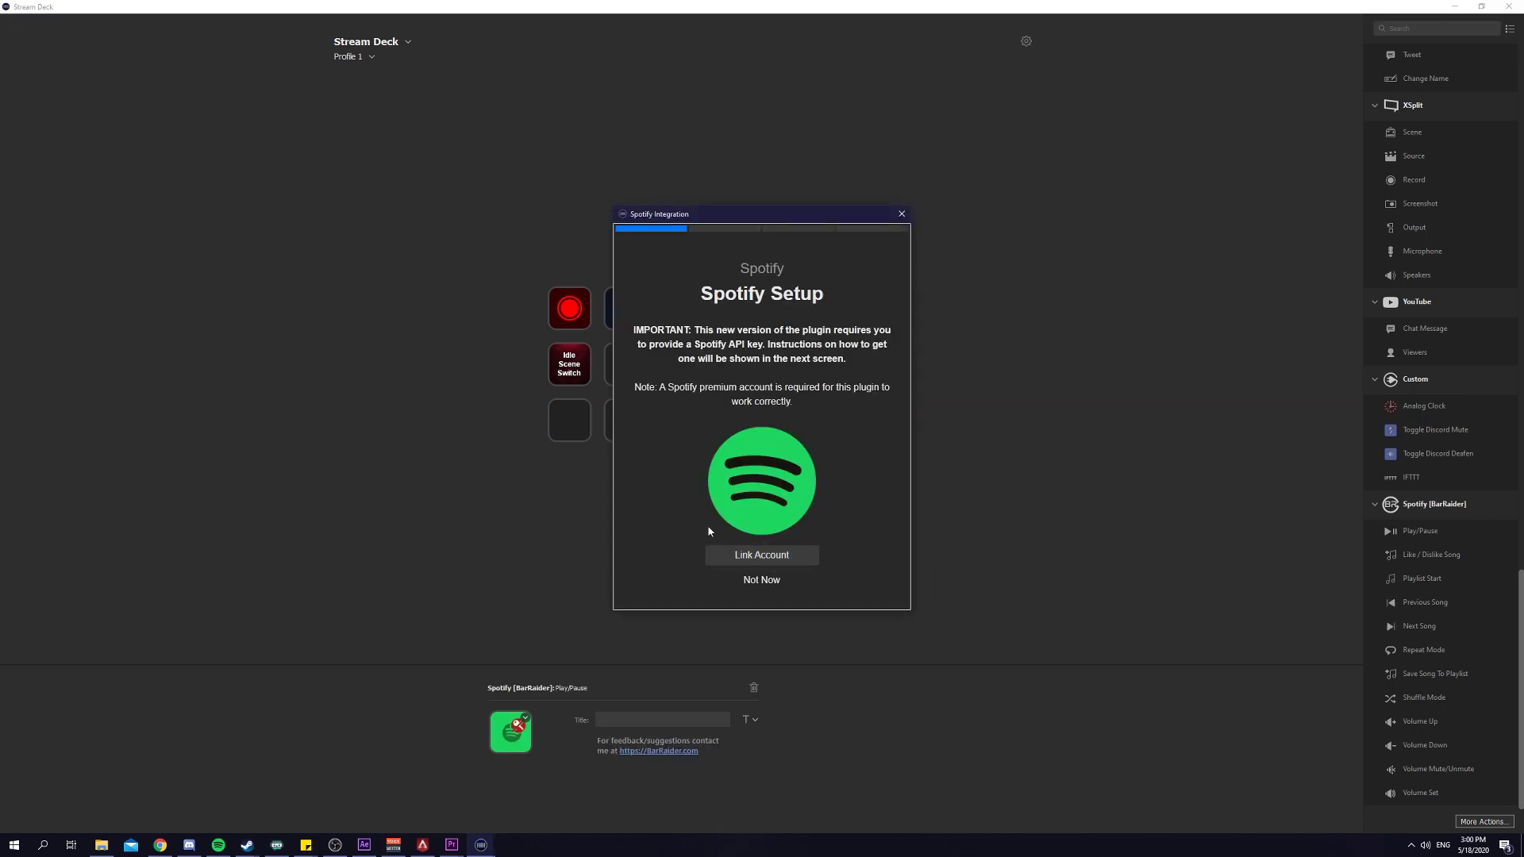
click(760, 559)
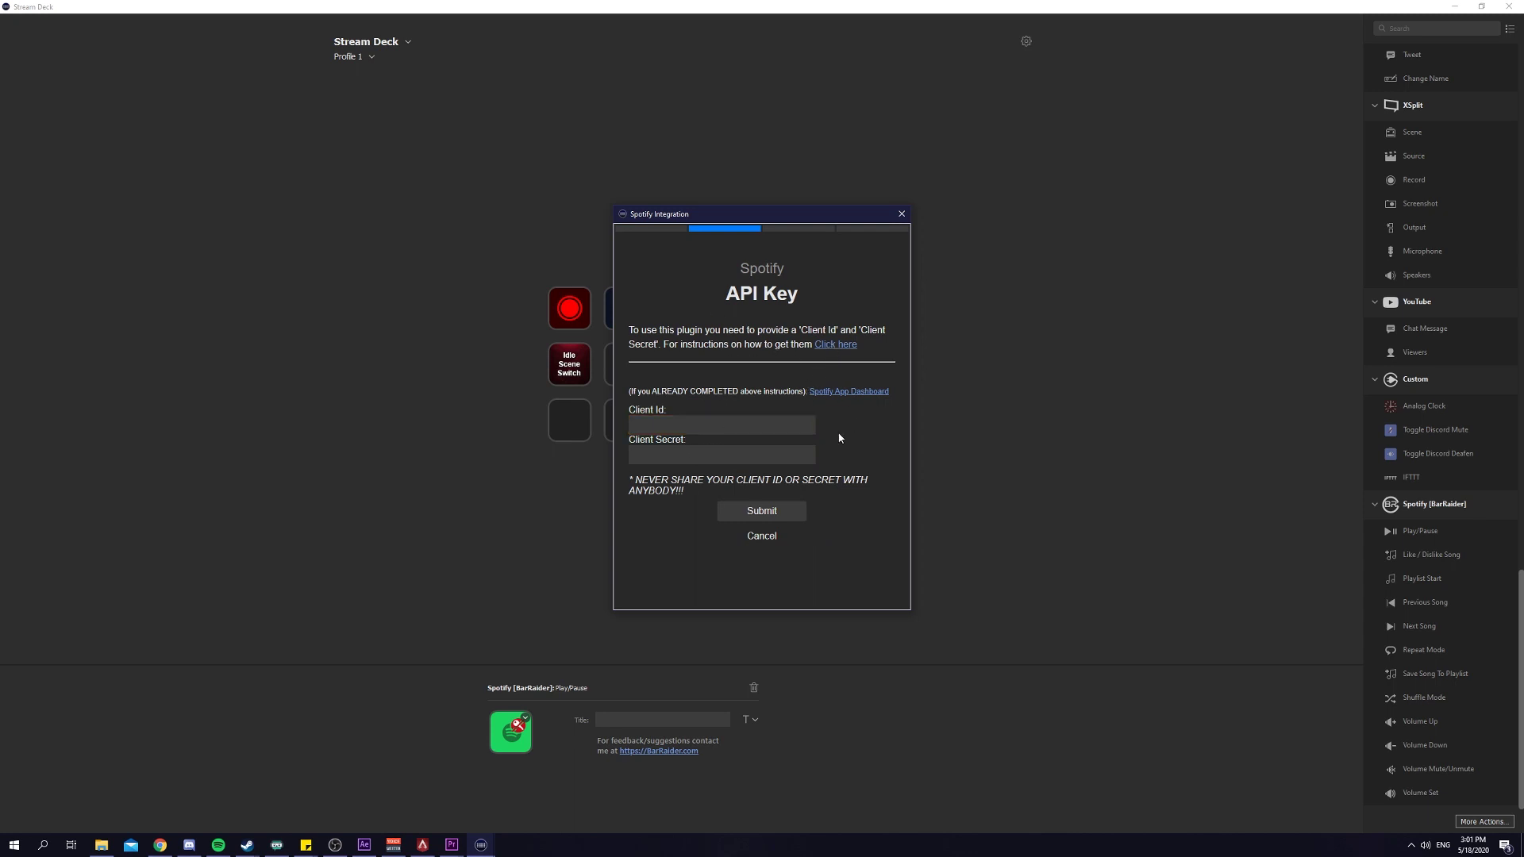
click(767, 538)
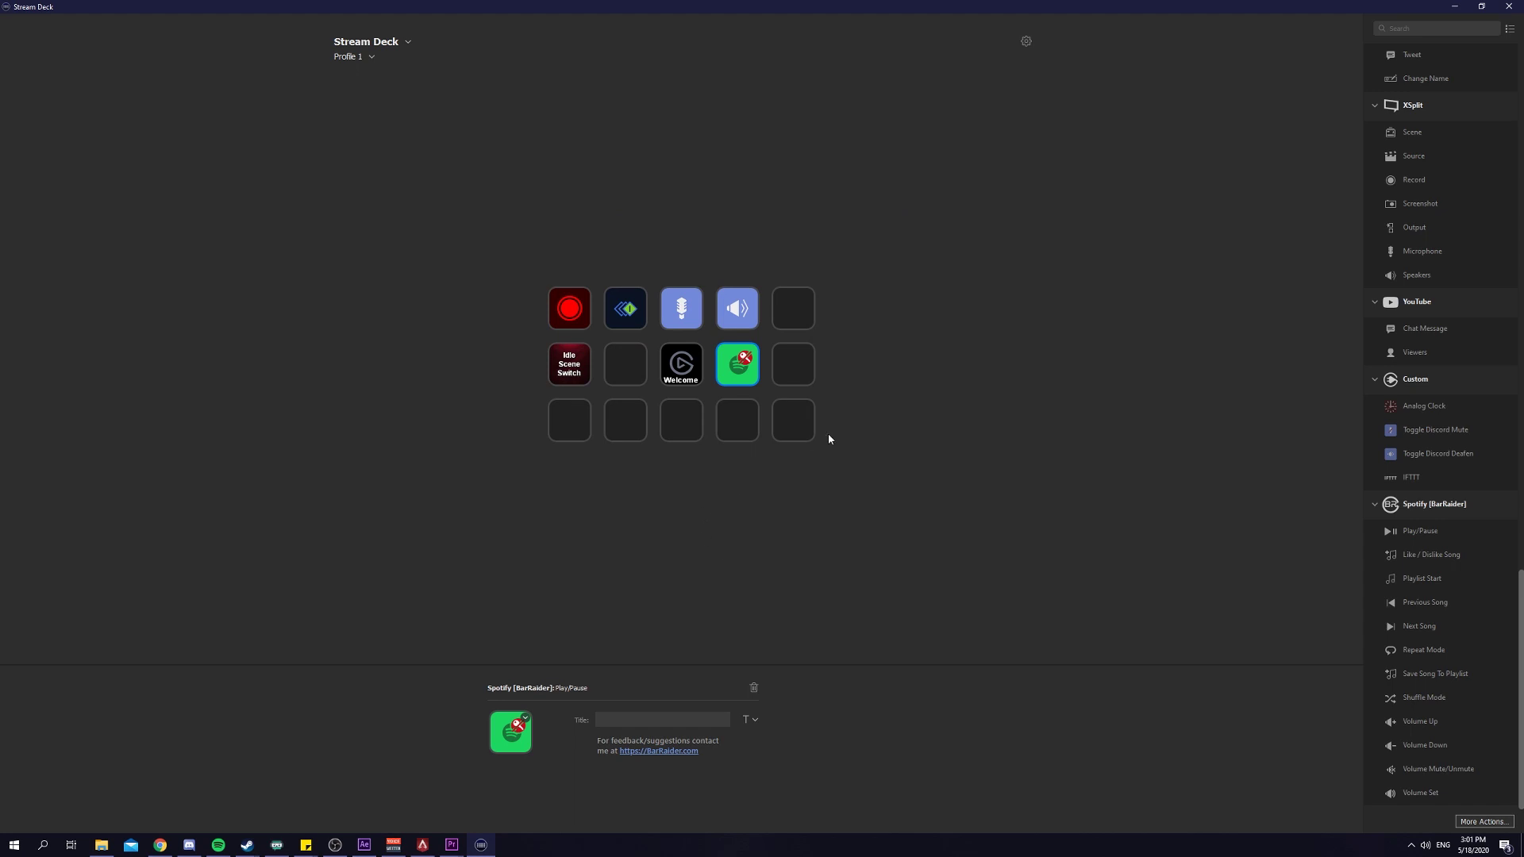
Delete the Spotify Play/Pause key and switch to the Spotify profile.
key(Delete)
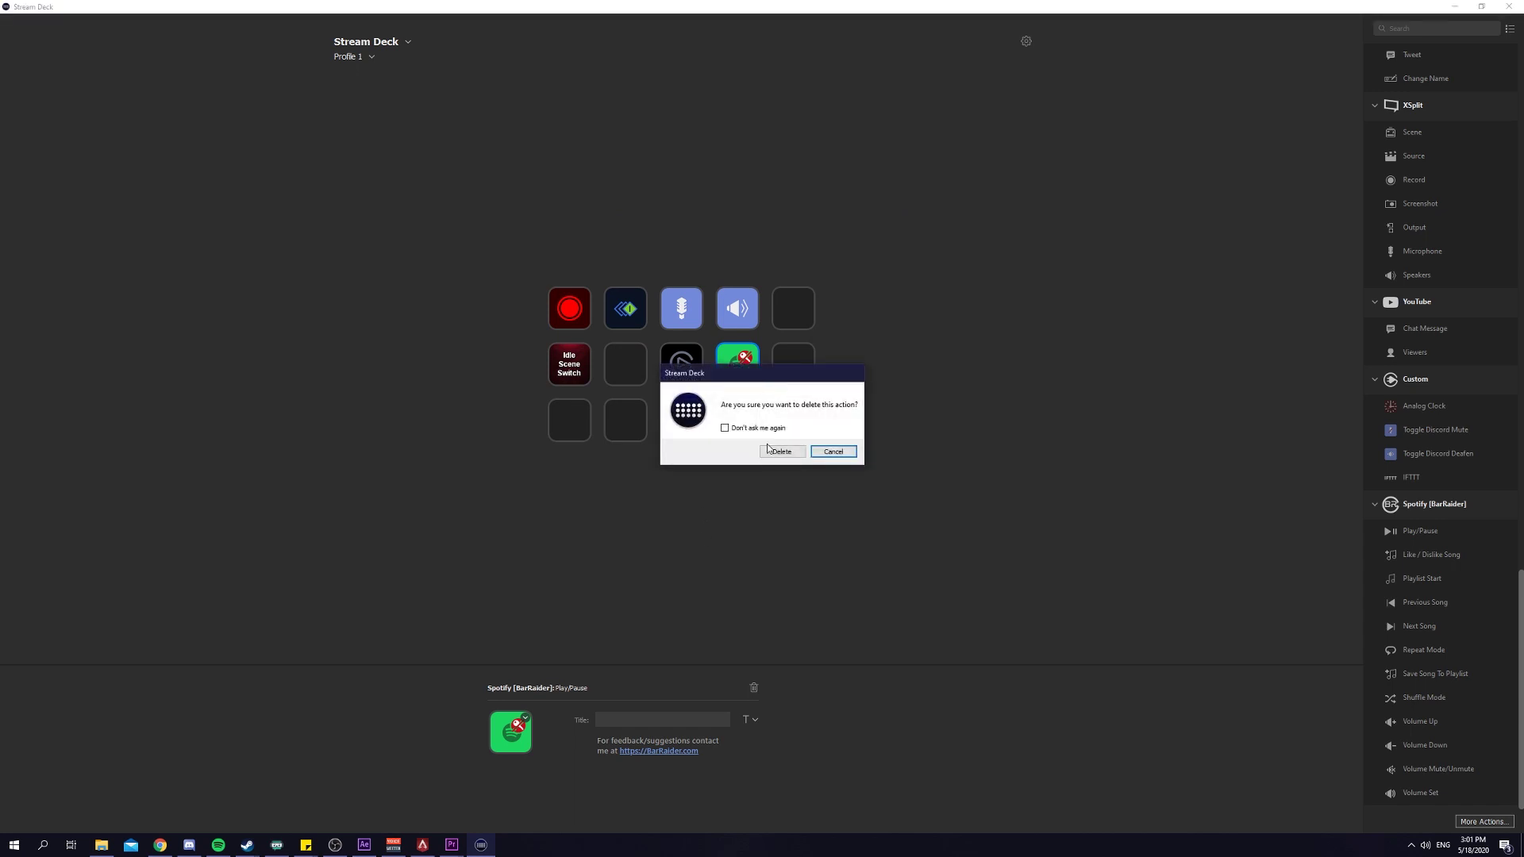
click(797, 446)
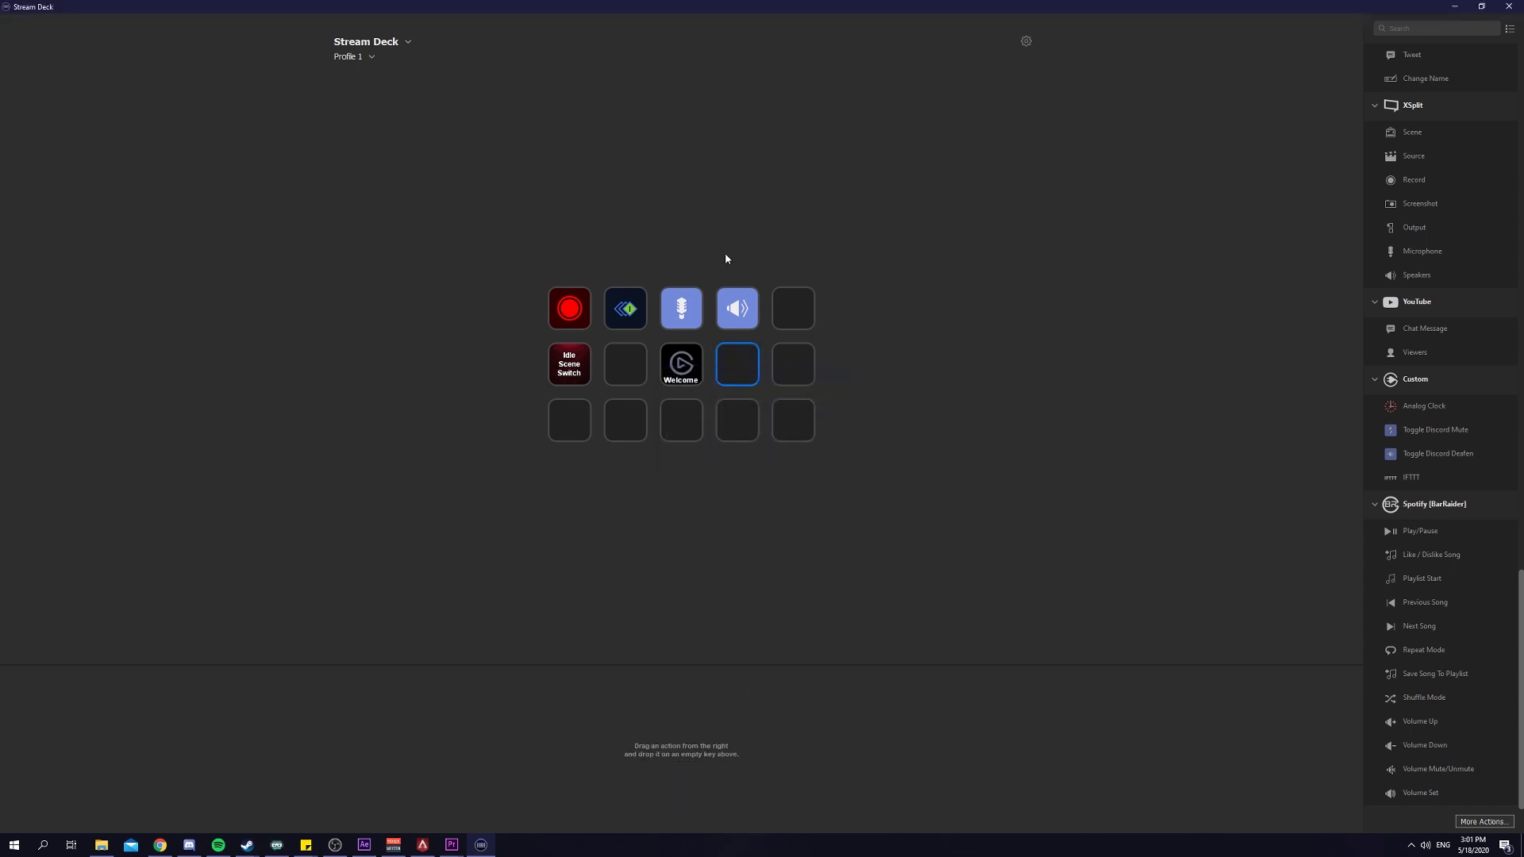
click(355, 57)
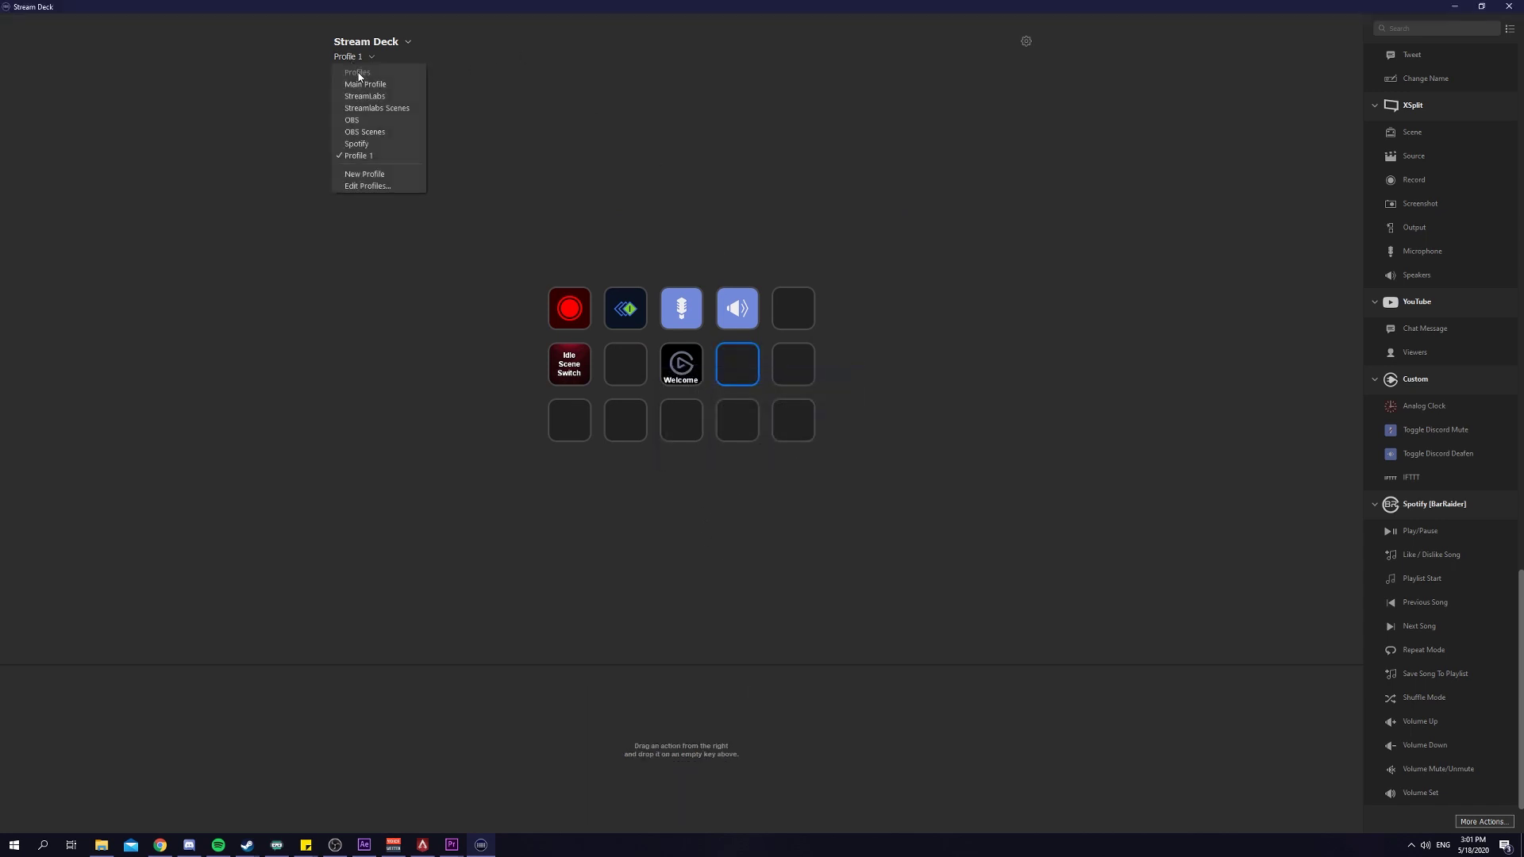
click(373, 144)
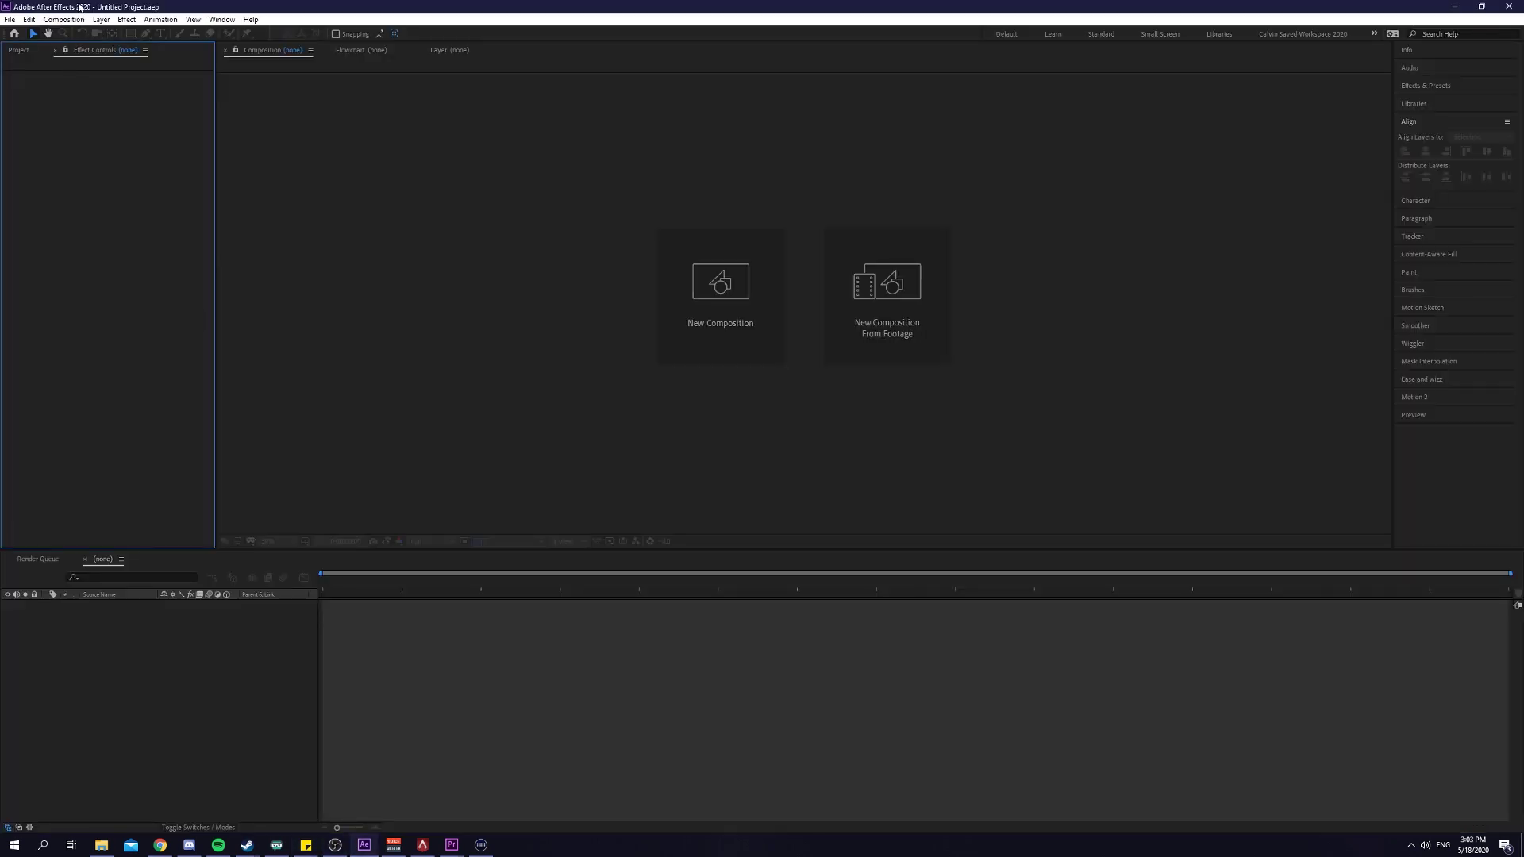
Open the Edit menu in After Effects.
click(28, 19)
Reopen Edit > Keyboard Shortcuts, scroll its command list to Panels, then return to Stream Deck.
click(116, 376)
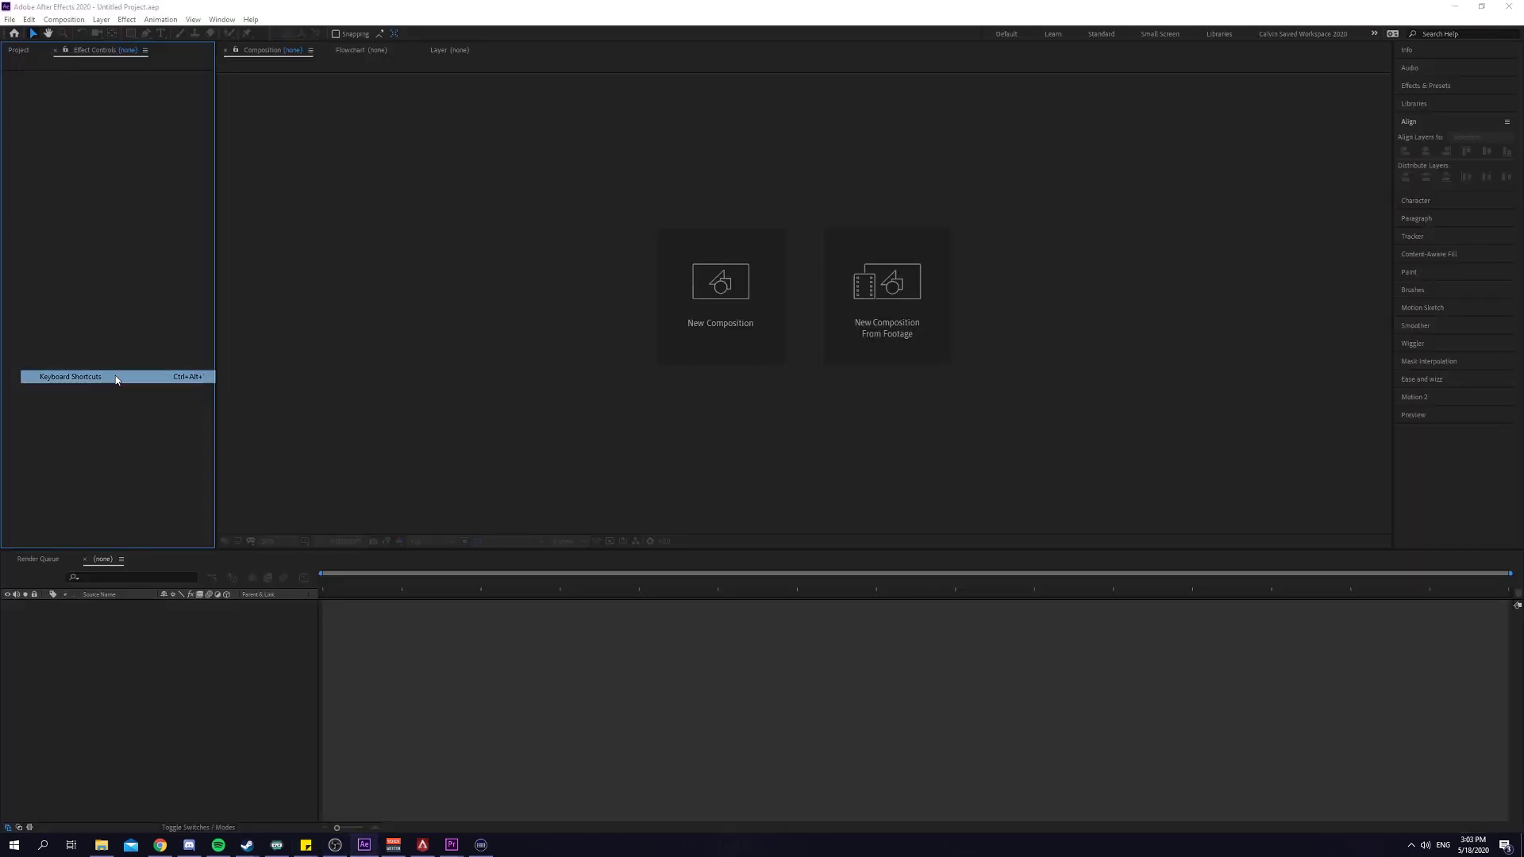
click(1202, 182)
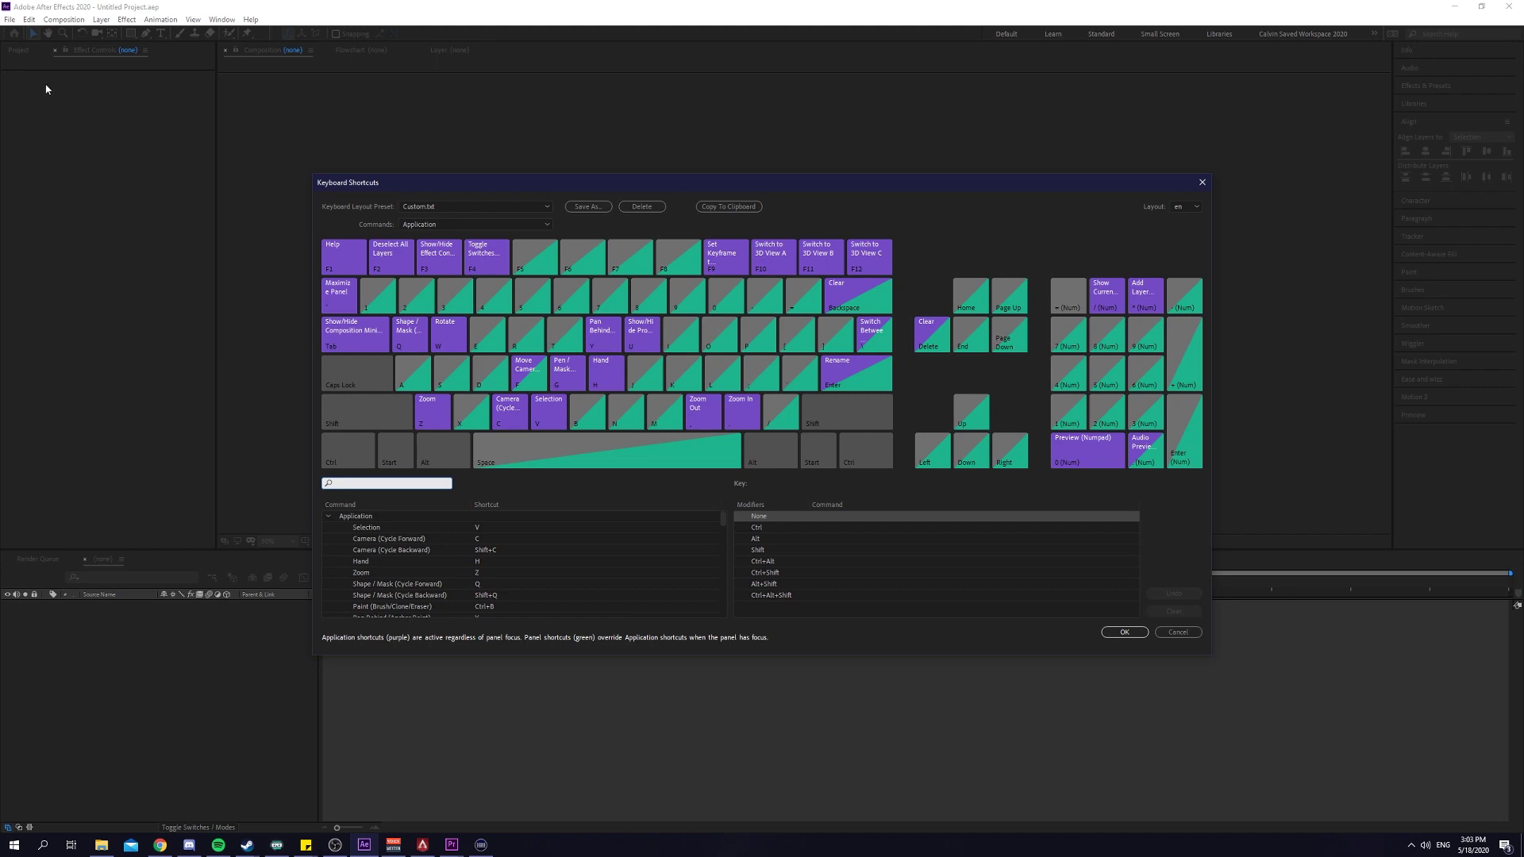
click(28, 19)
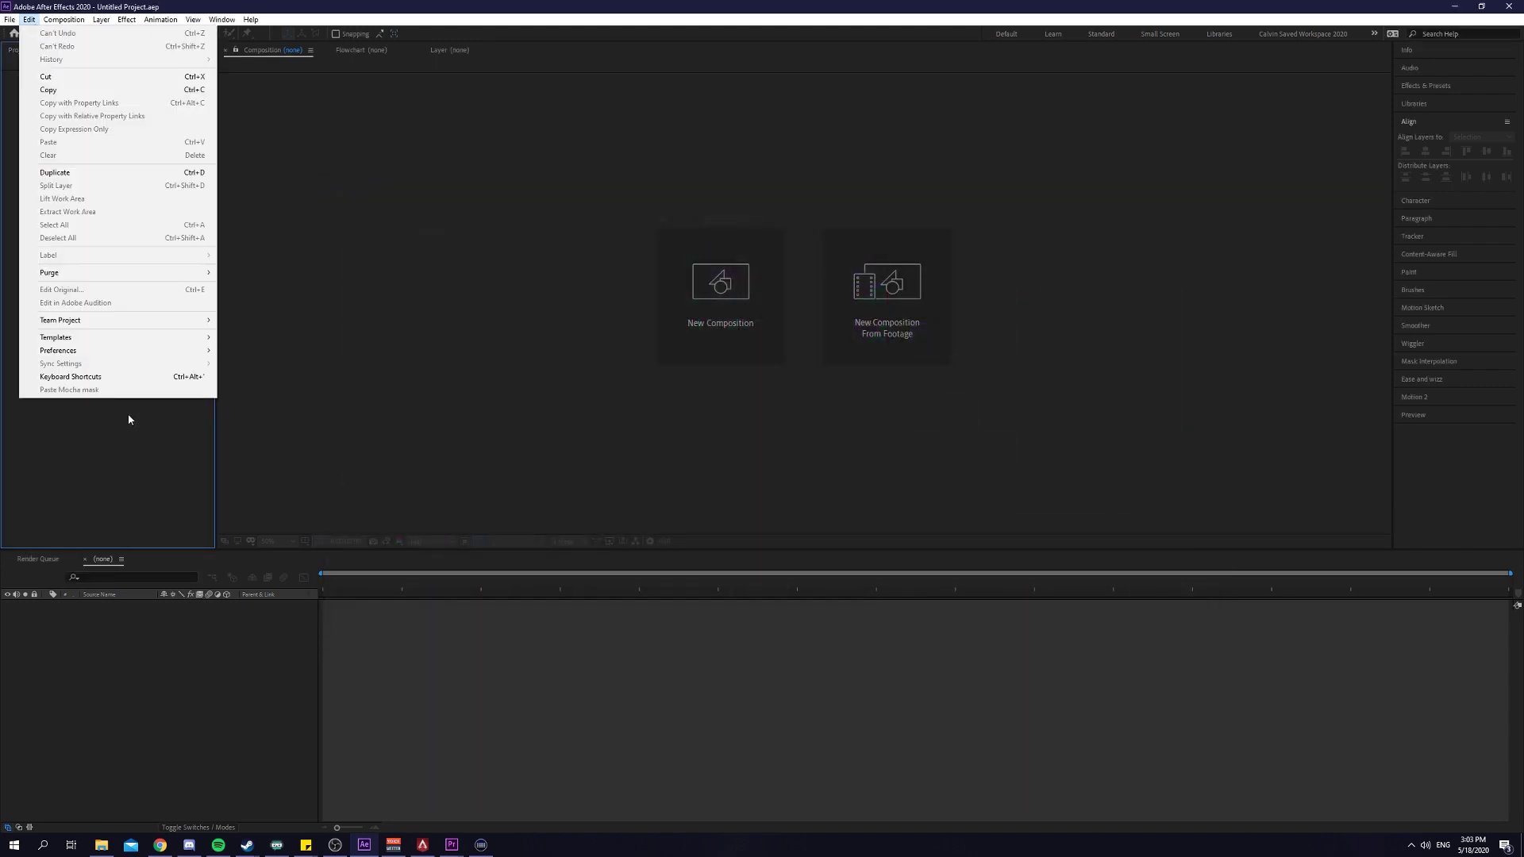
click(116, 376)
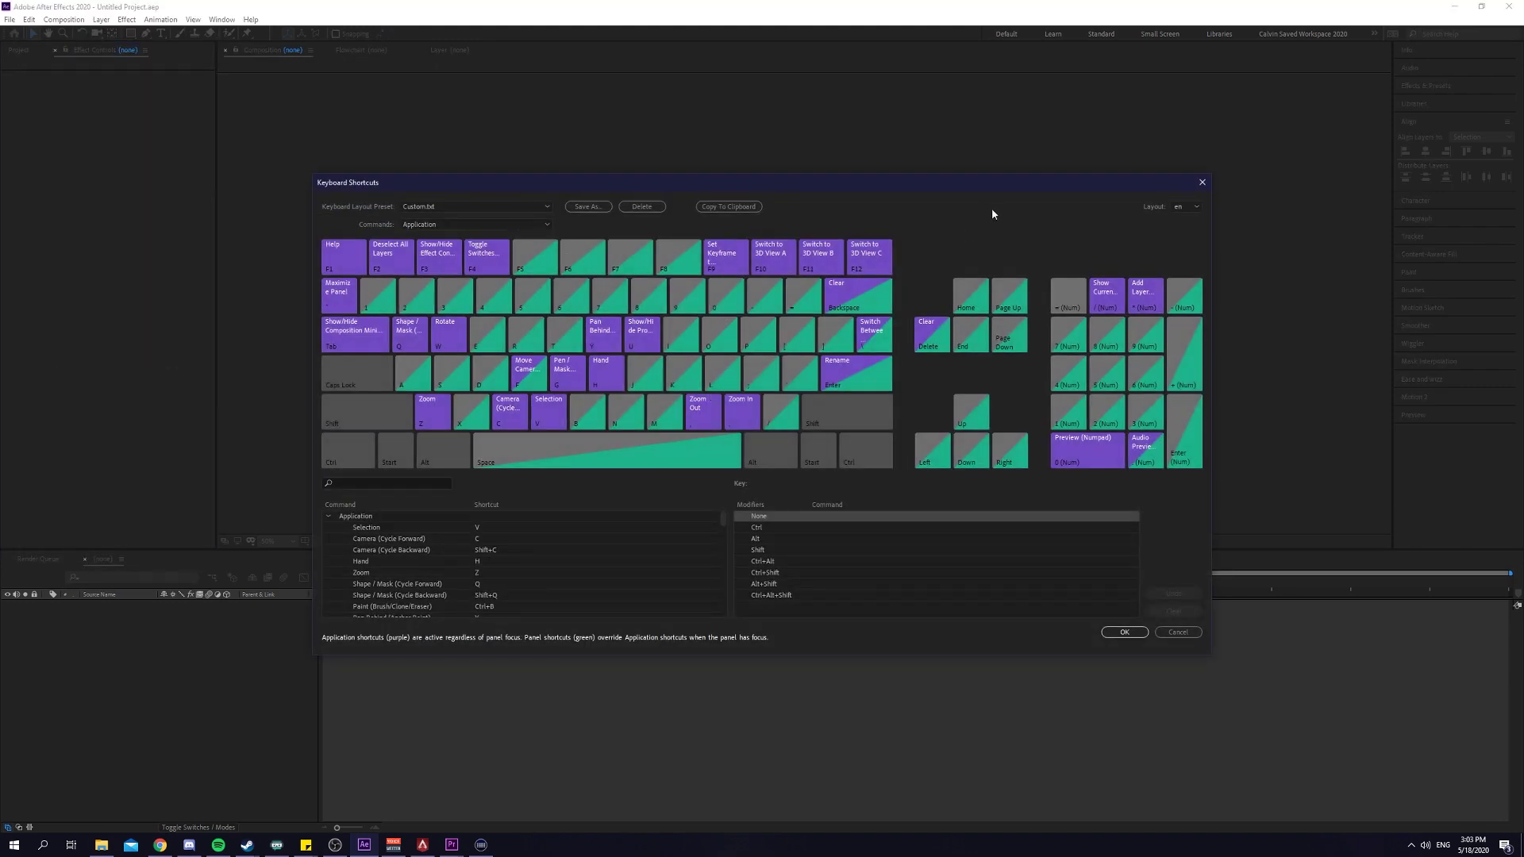
scroll(525, 588, down, 10)
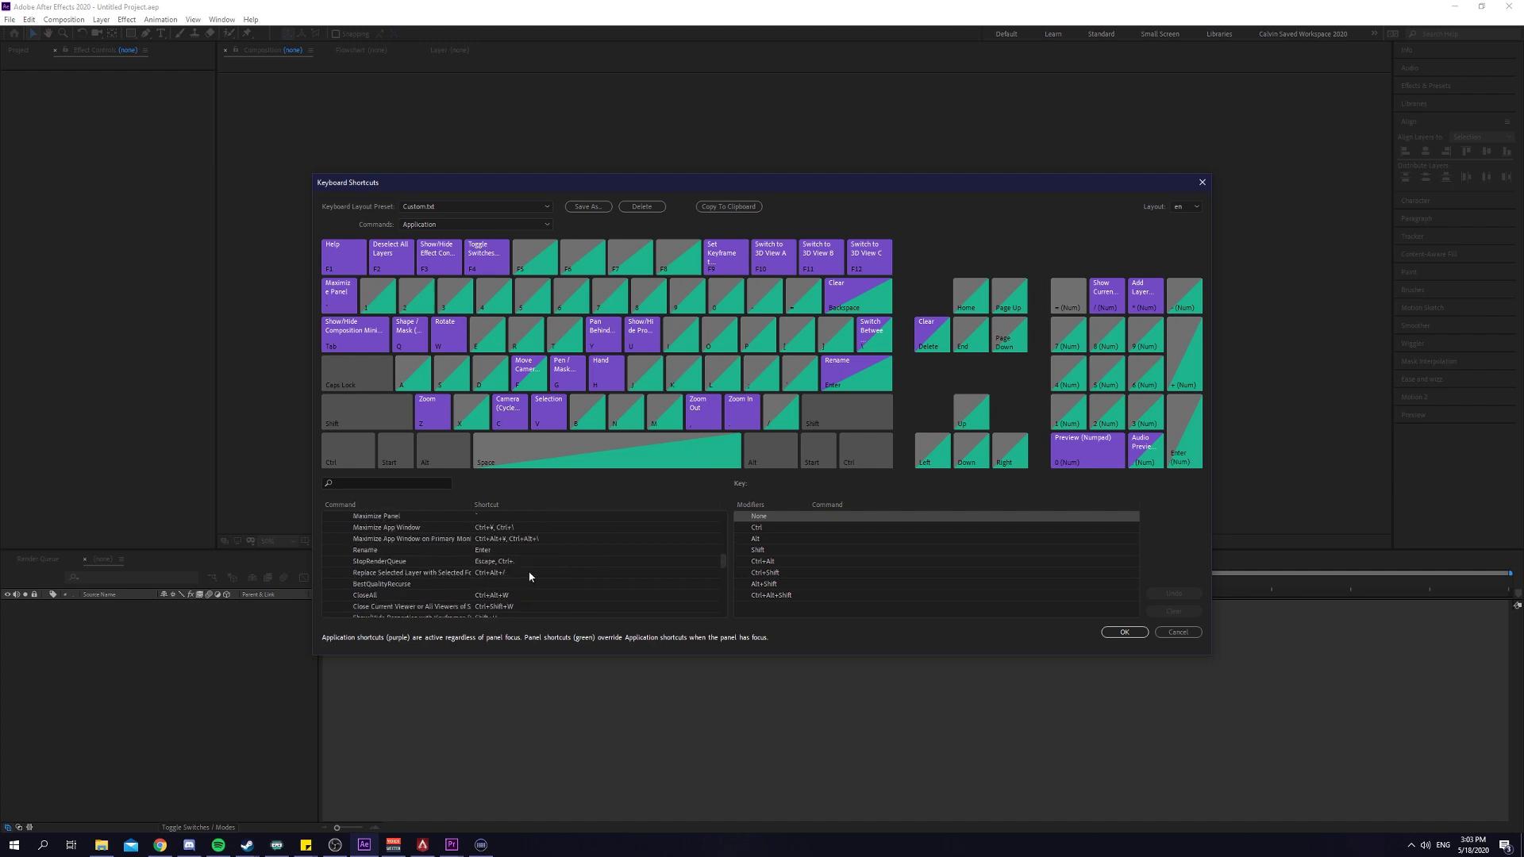
scroll(533, 569, down, 10)
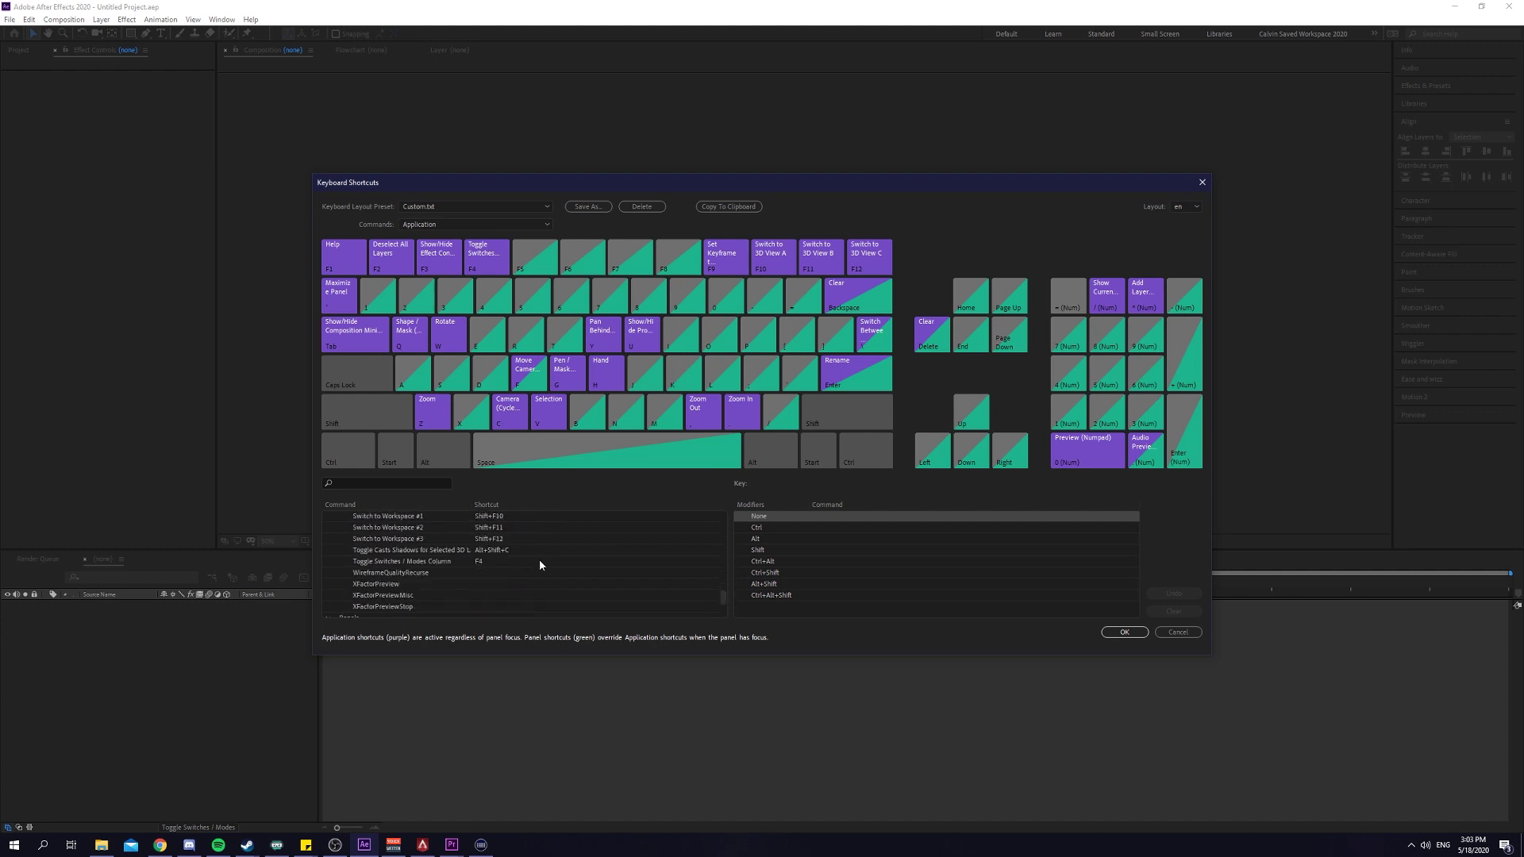
scroll(527, 566, down, 10)
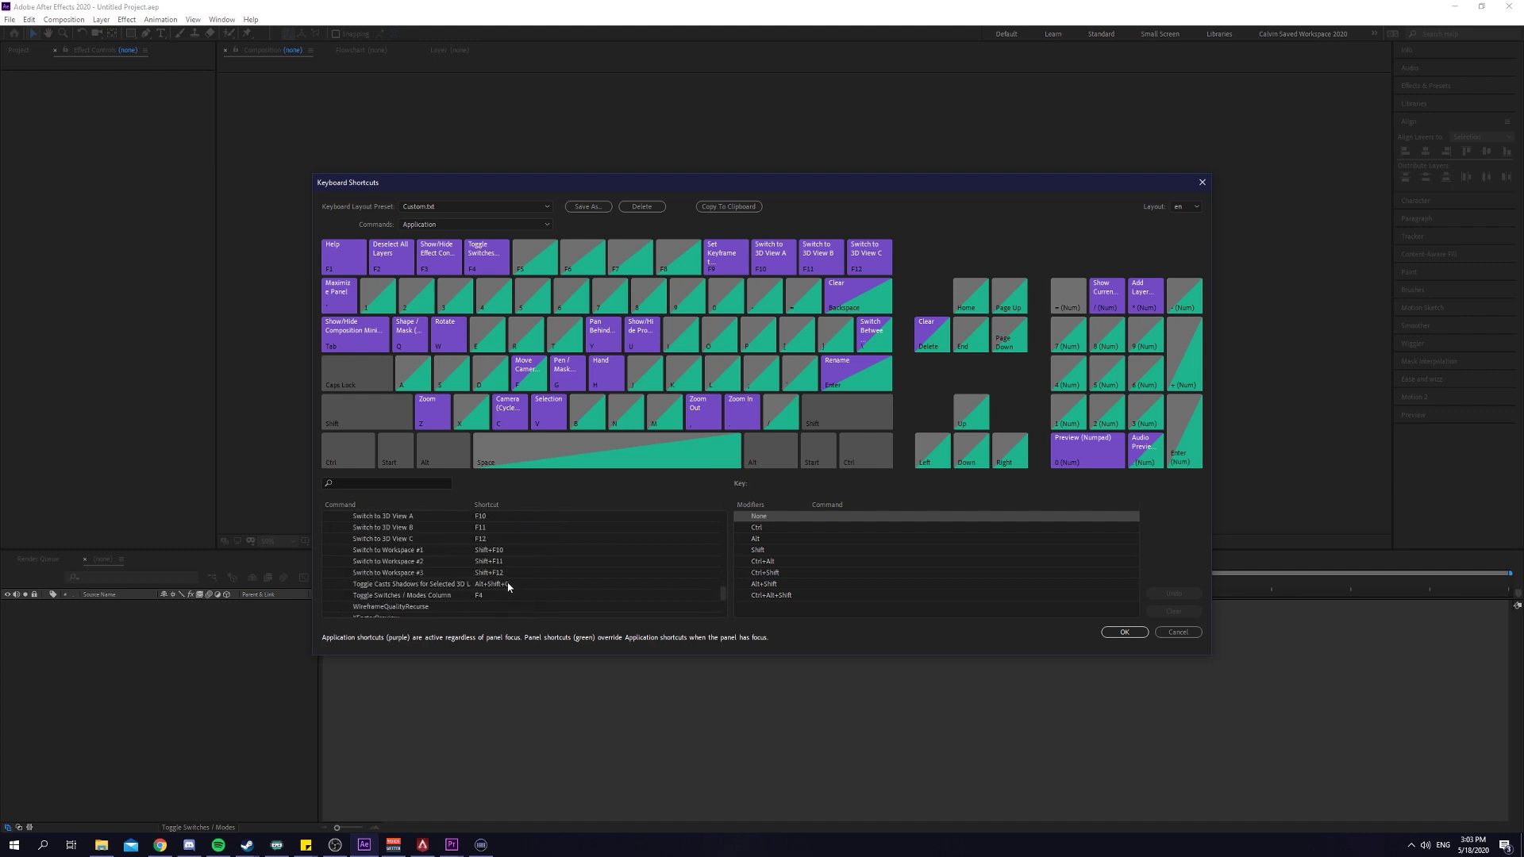
scroll(521, 577, down, 5)
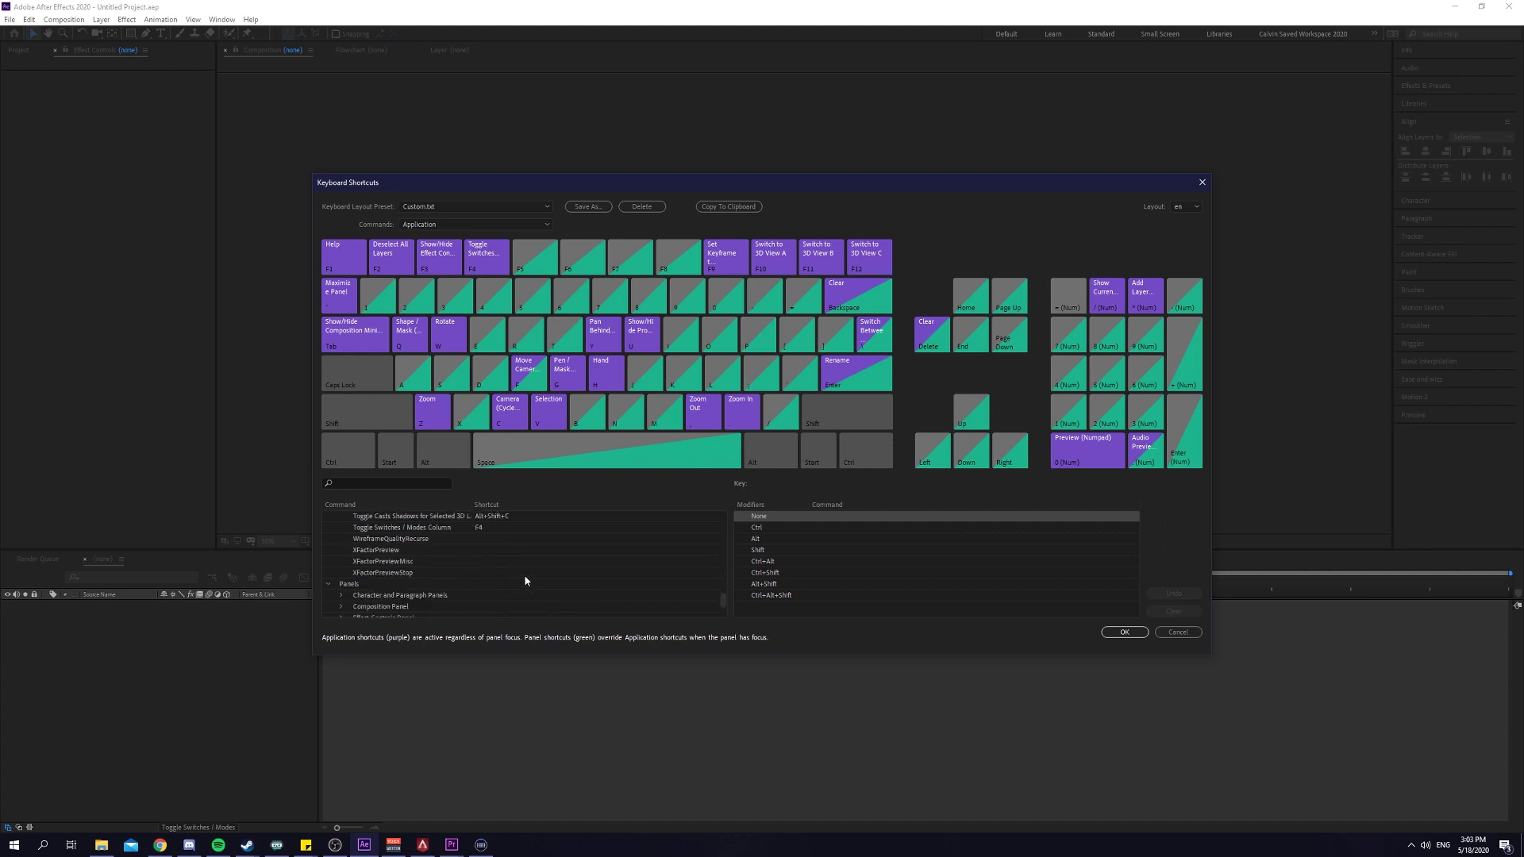
scroll(524, 581, down, 2)
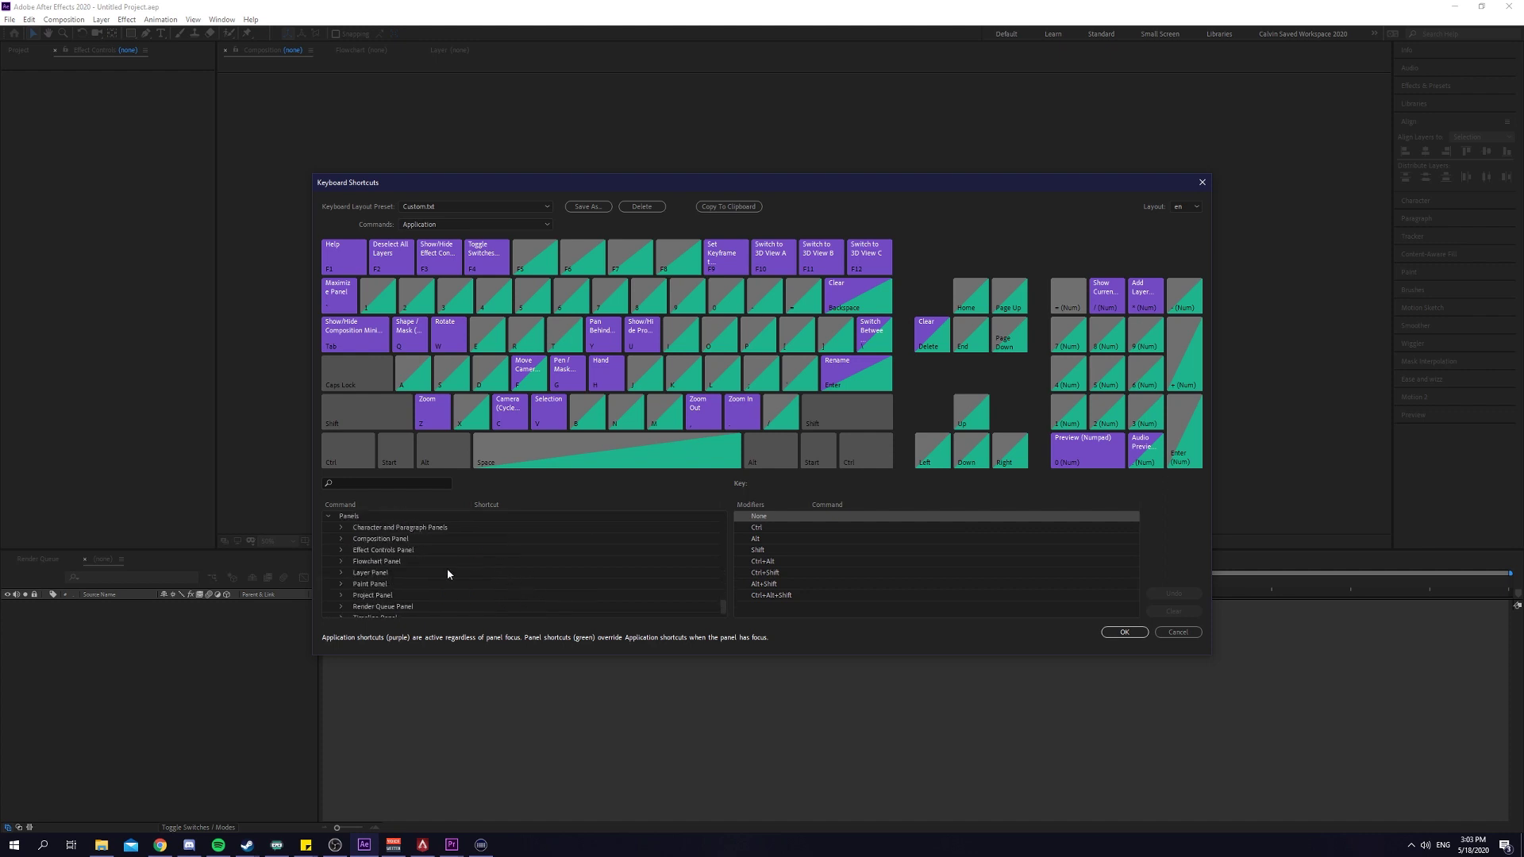
click(481, 844)
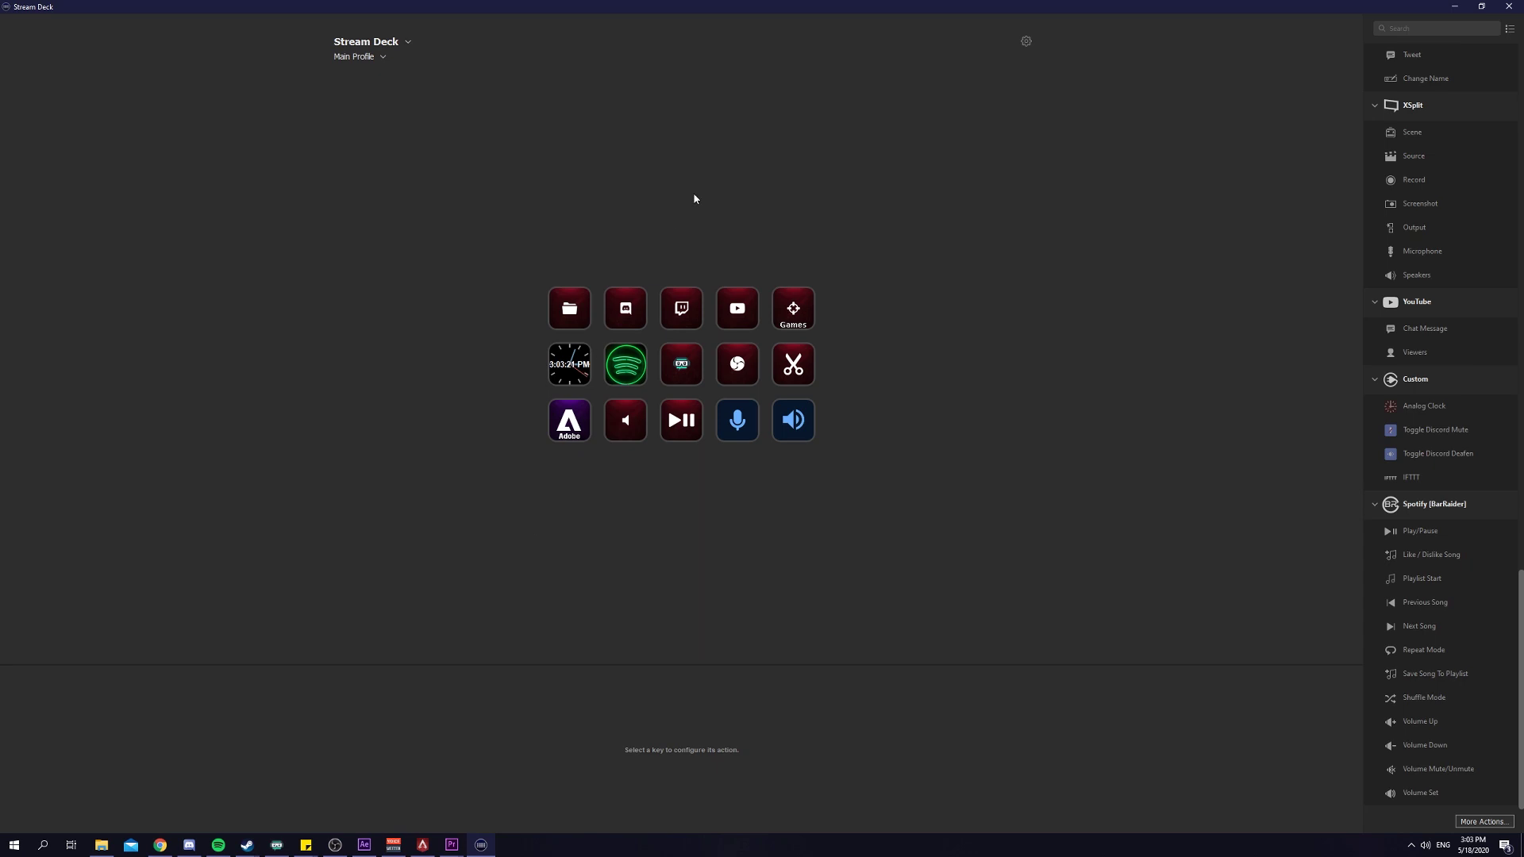
On Profile 1, put a System Hotkey action on the top-right key sending Ctrl+Alt+S.
click(359, 56)
click(371, 155)
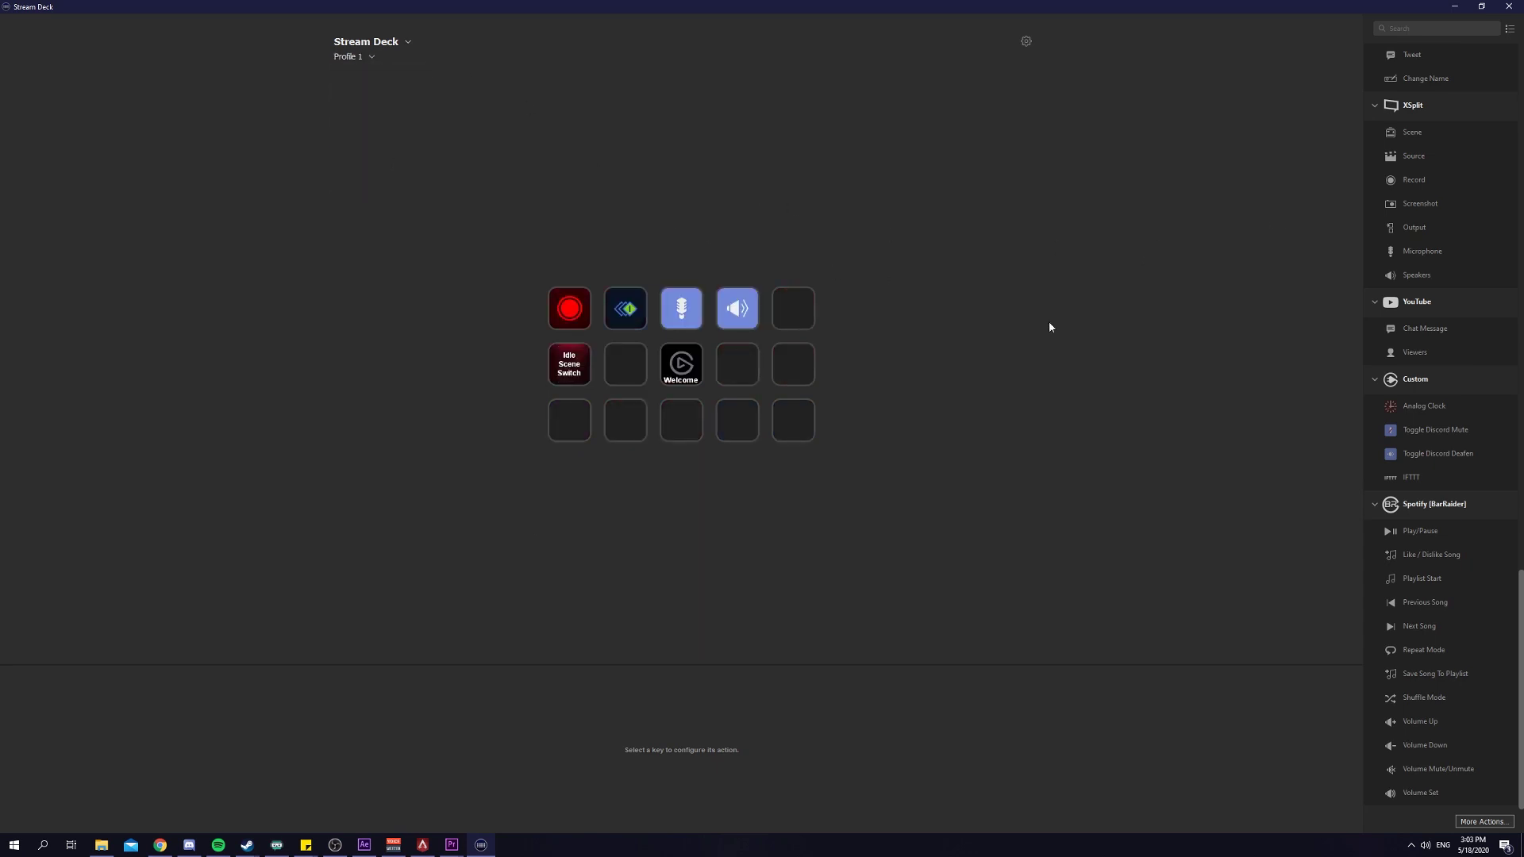
text(hotkey)
drag(1417, 108, 792, 313)
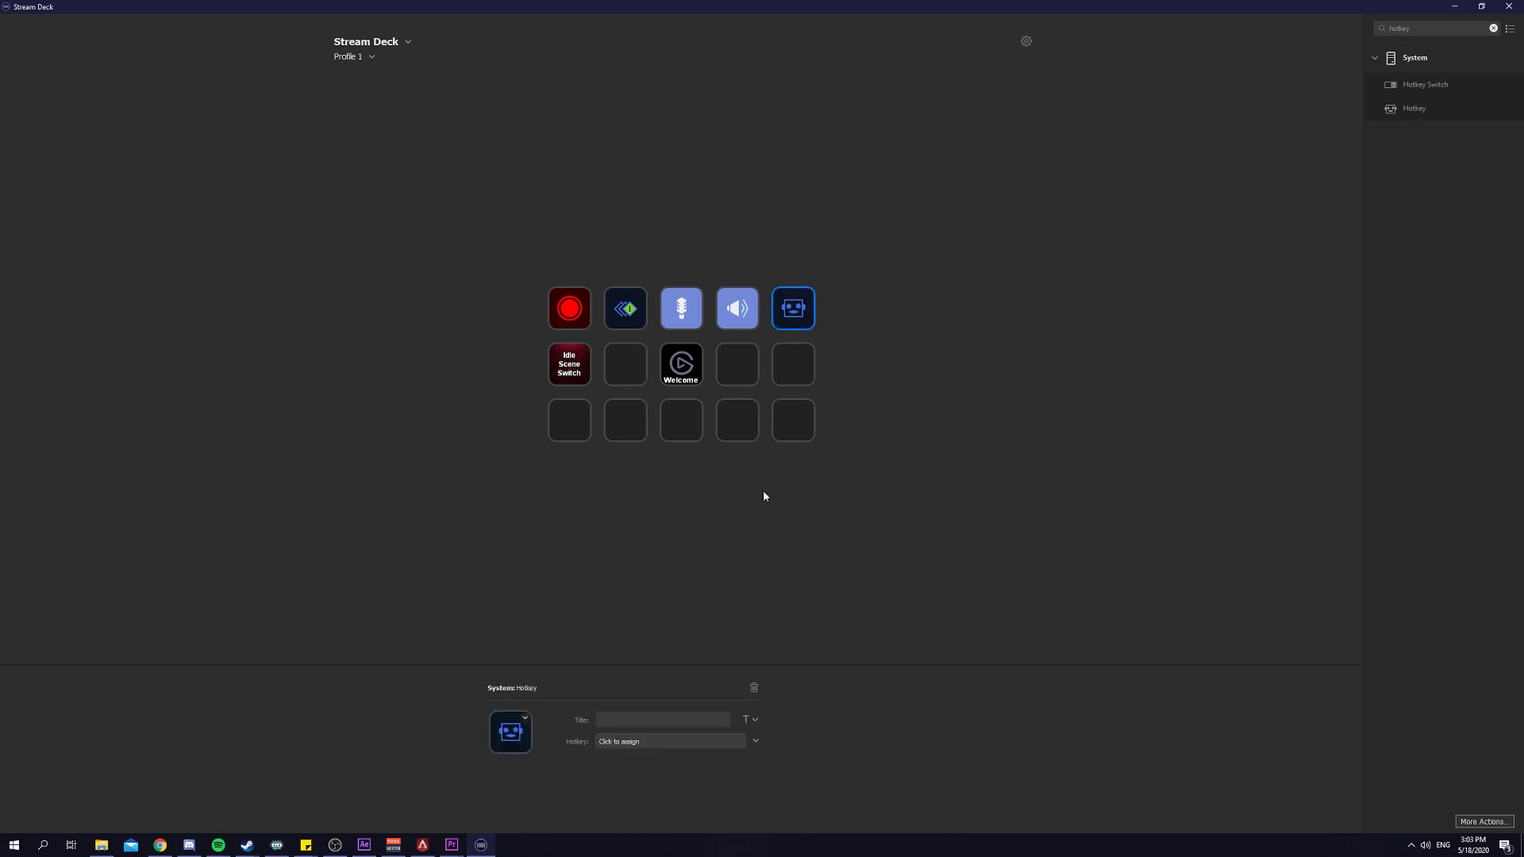
click(629, 740)
key(ctrl+alt+s)
click(744, 561)
Create a new composition, Comp 1, and add a black solid layer to it.
key(alt+Tab)
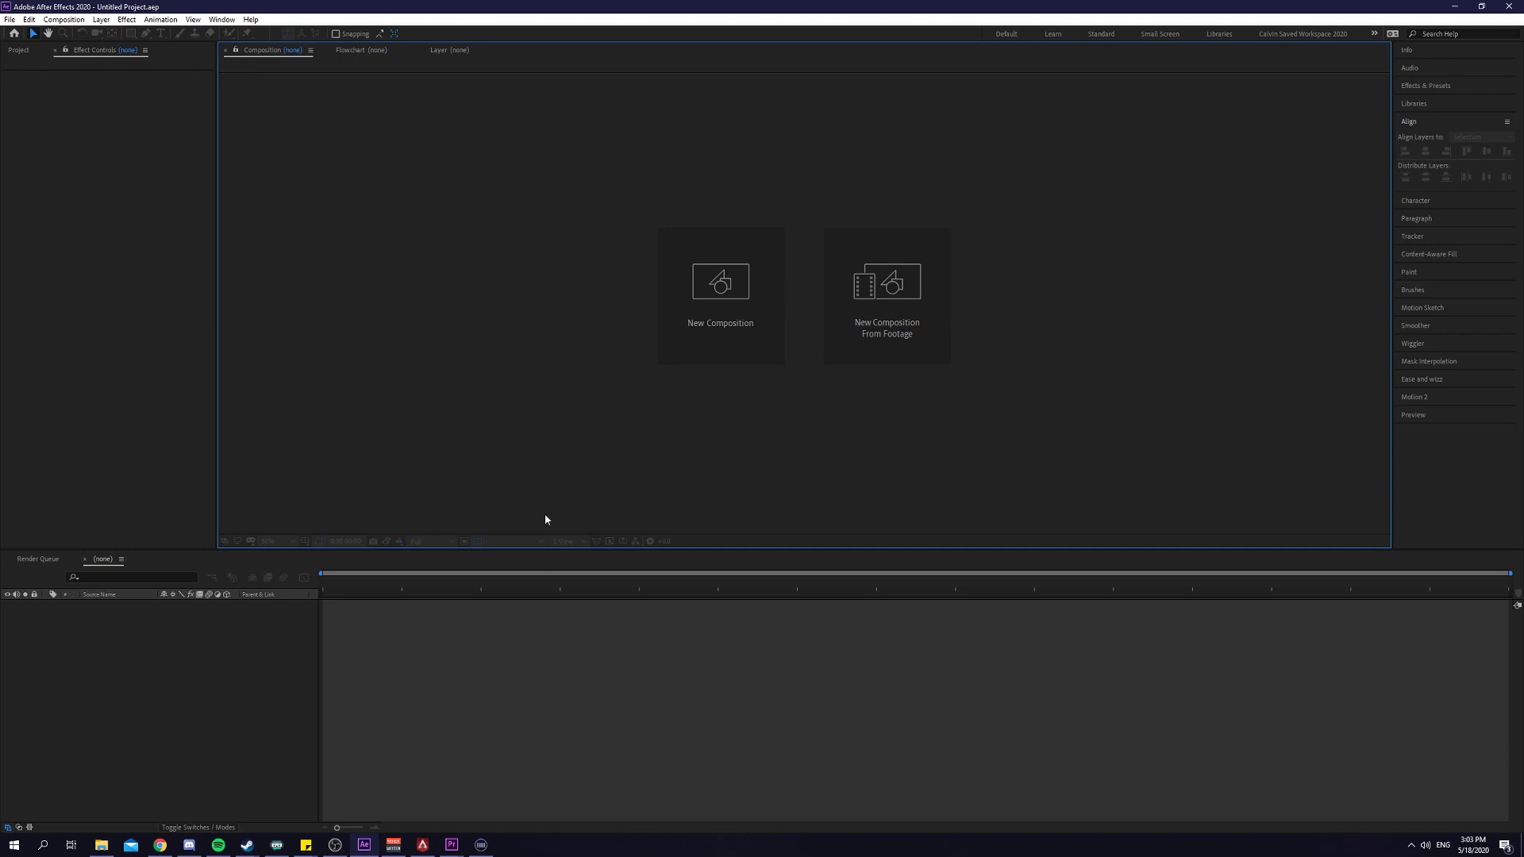
click(699, 330)
click(1051, 660)
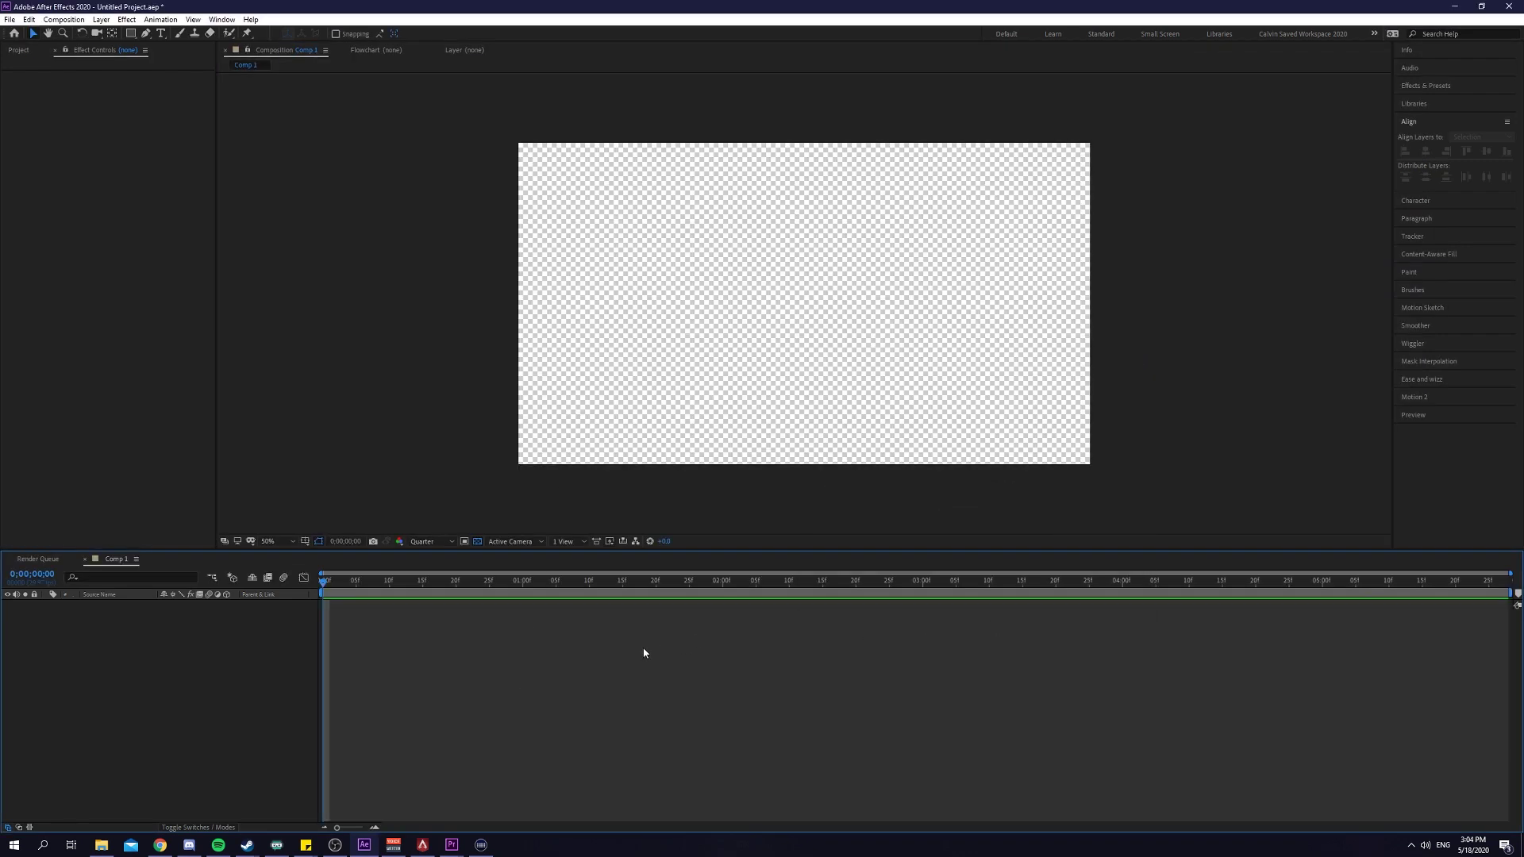
right_click(643, 648)
mouse_move(667, 653)
click(810, 686)
click(688, 556)
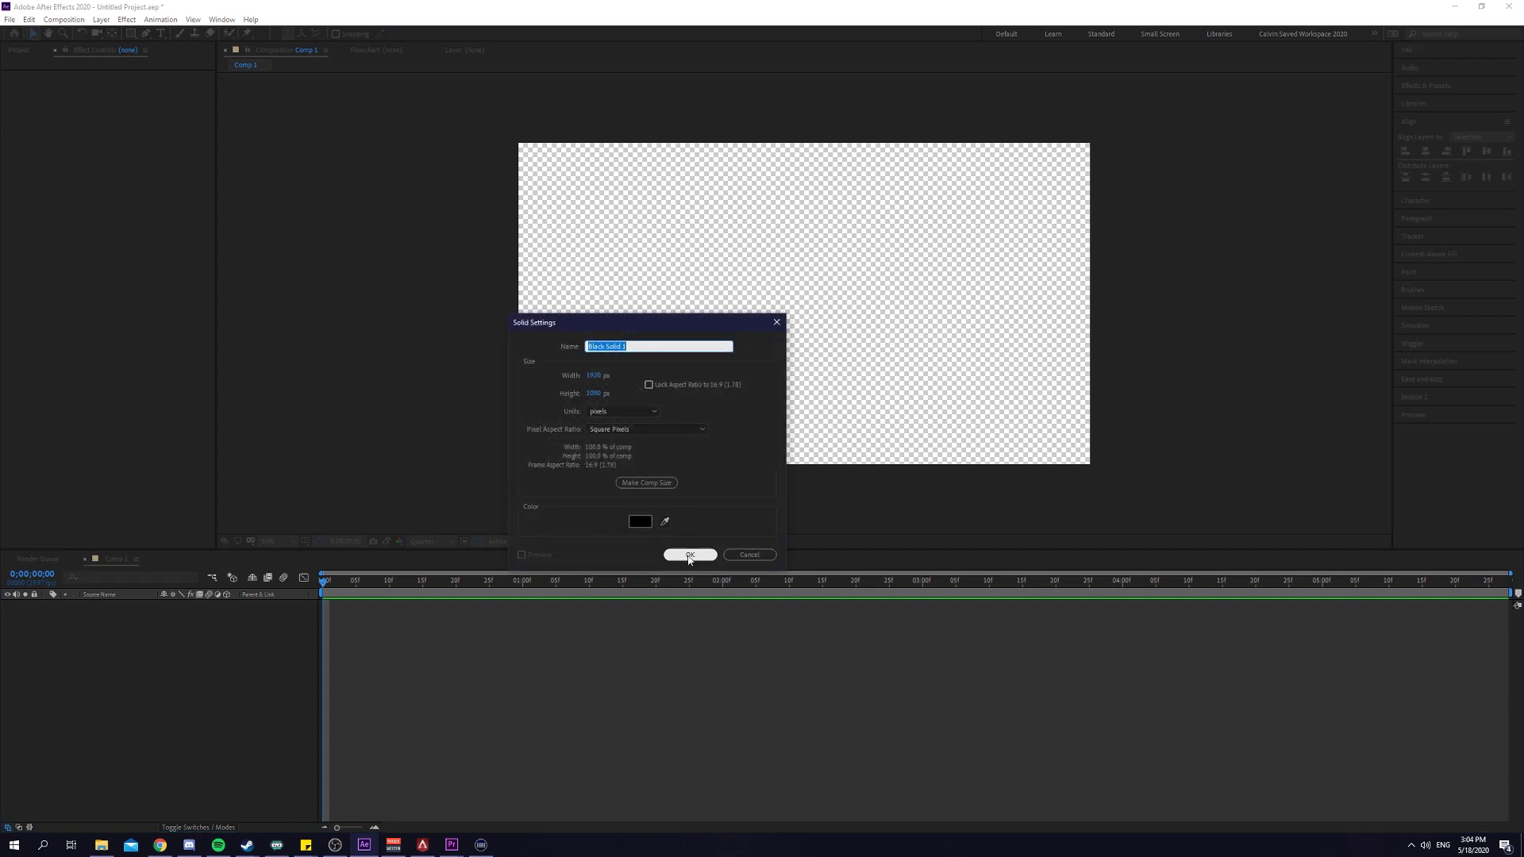
right_click(242, 652)
mouse_move(318, 658)
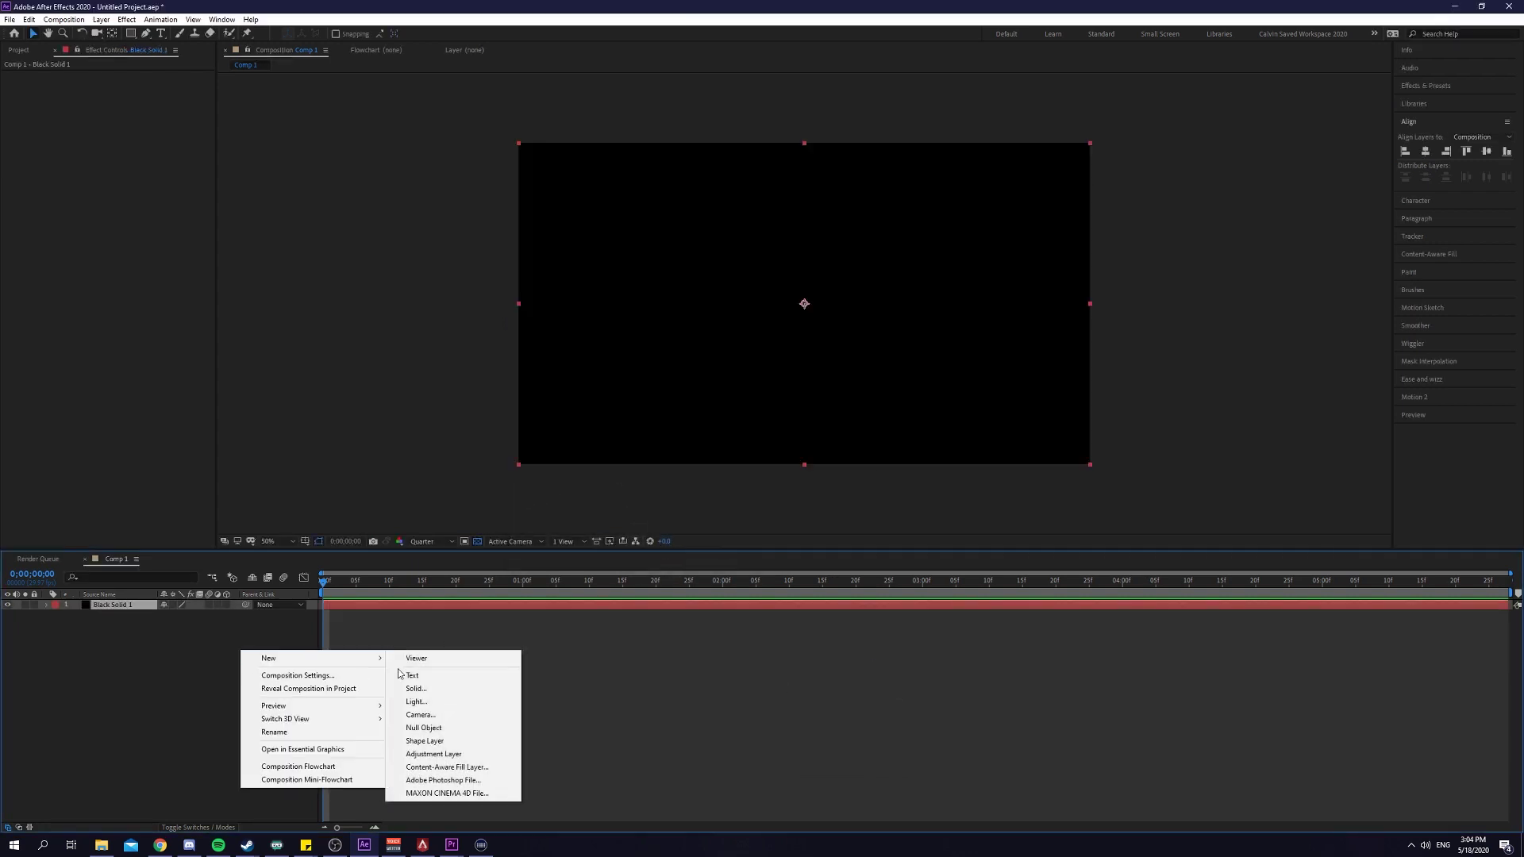
click(635, 694)
Draw a rectangle in the centre of the comp and give it a white fill.
key(q)
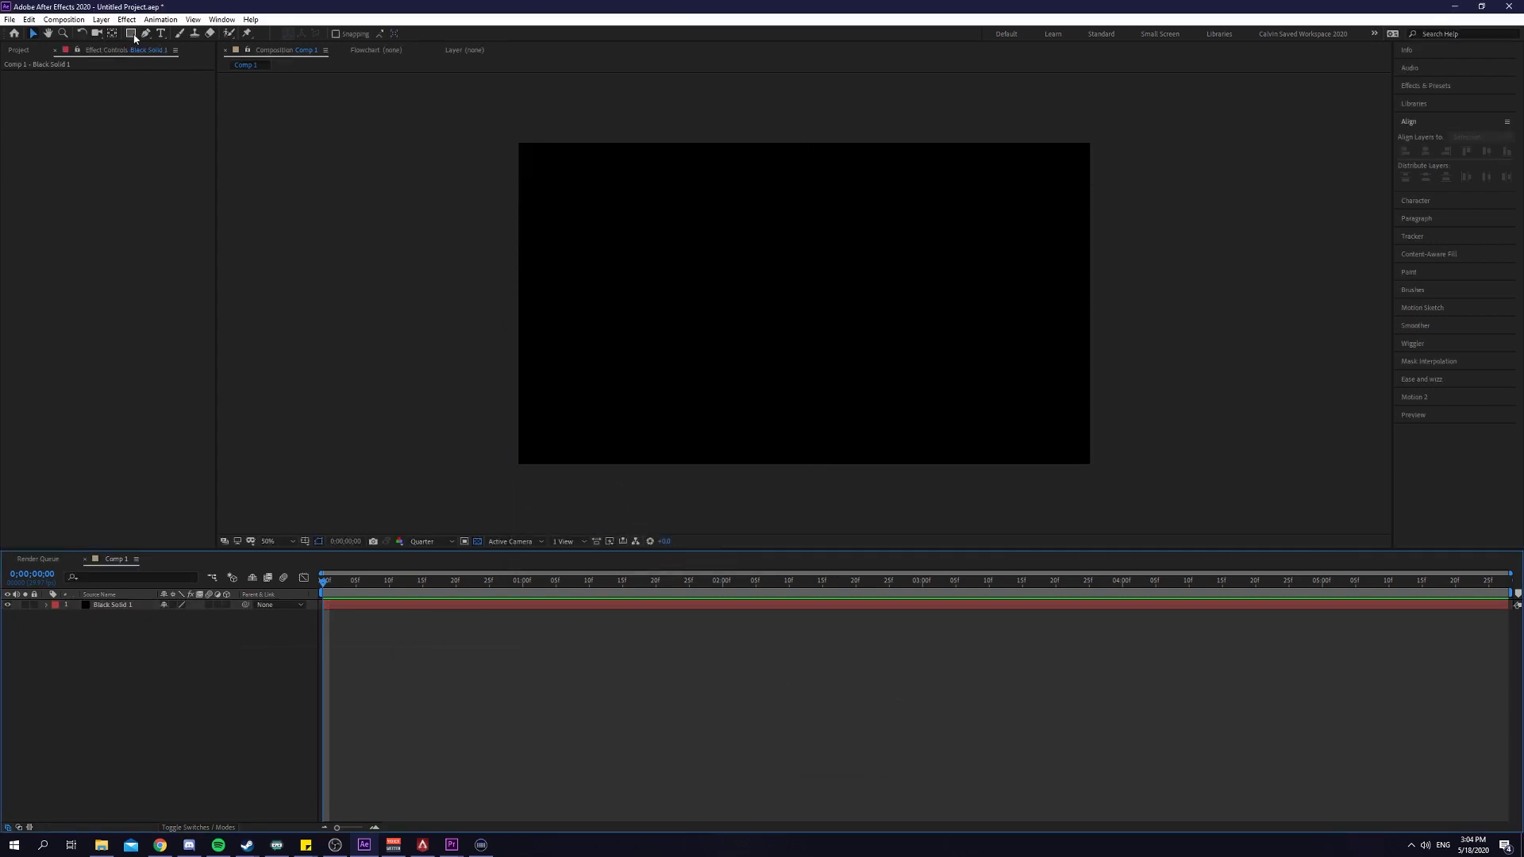
drag(662, 203, 993, 361)
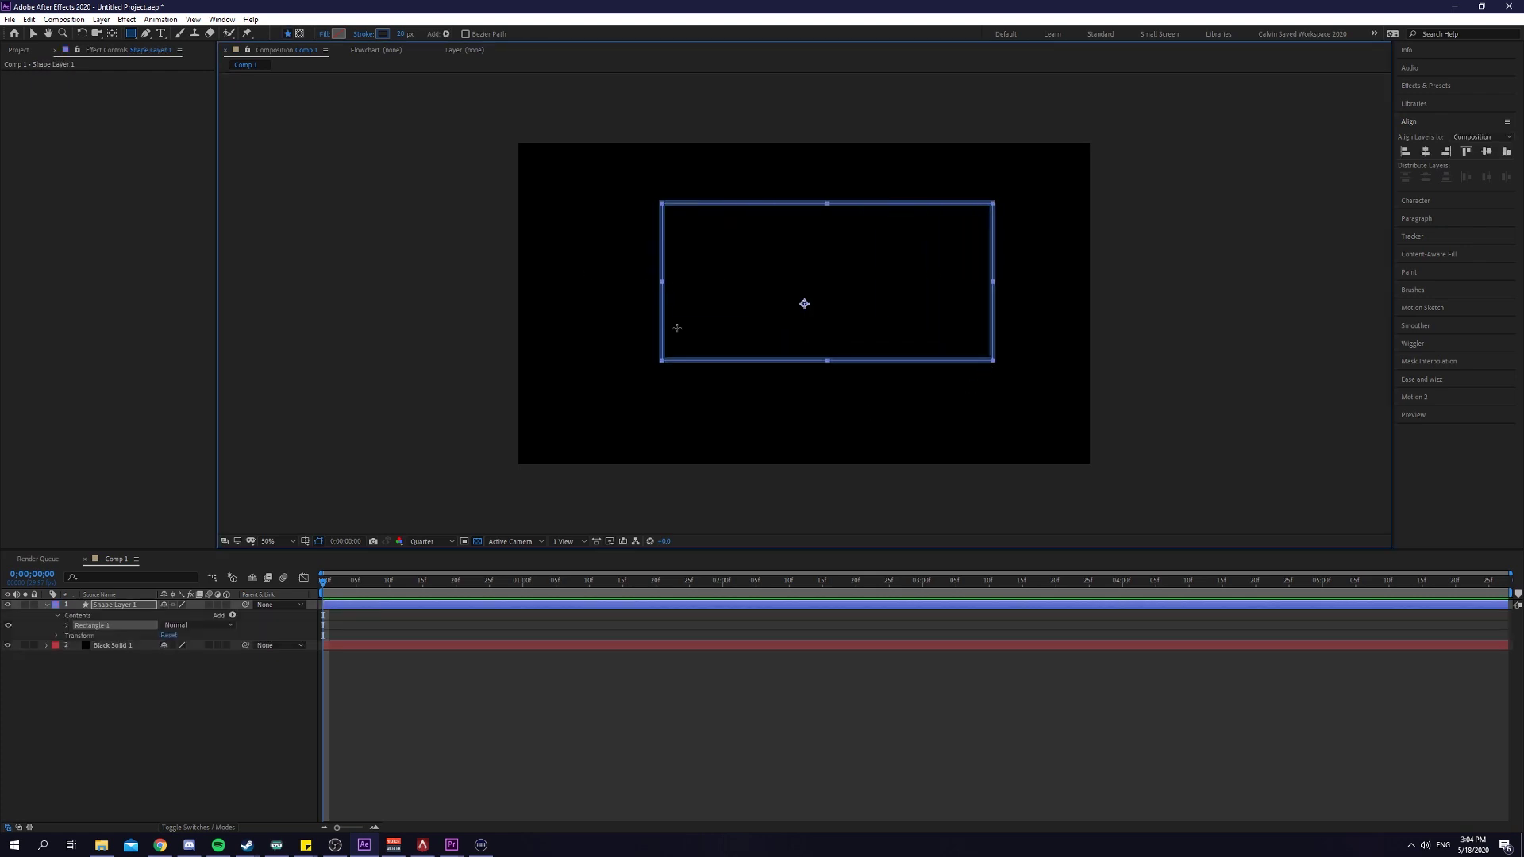
click(338, 33)
click(1040, 412)
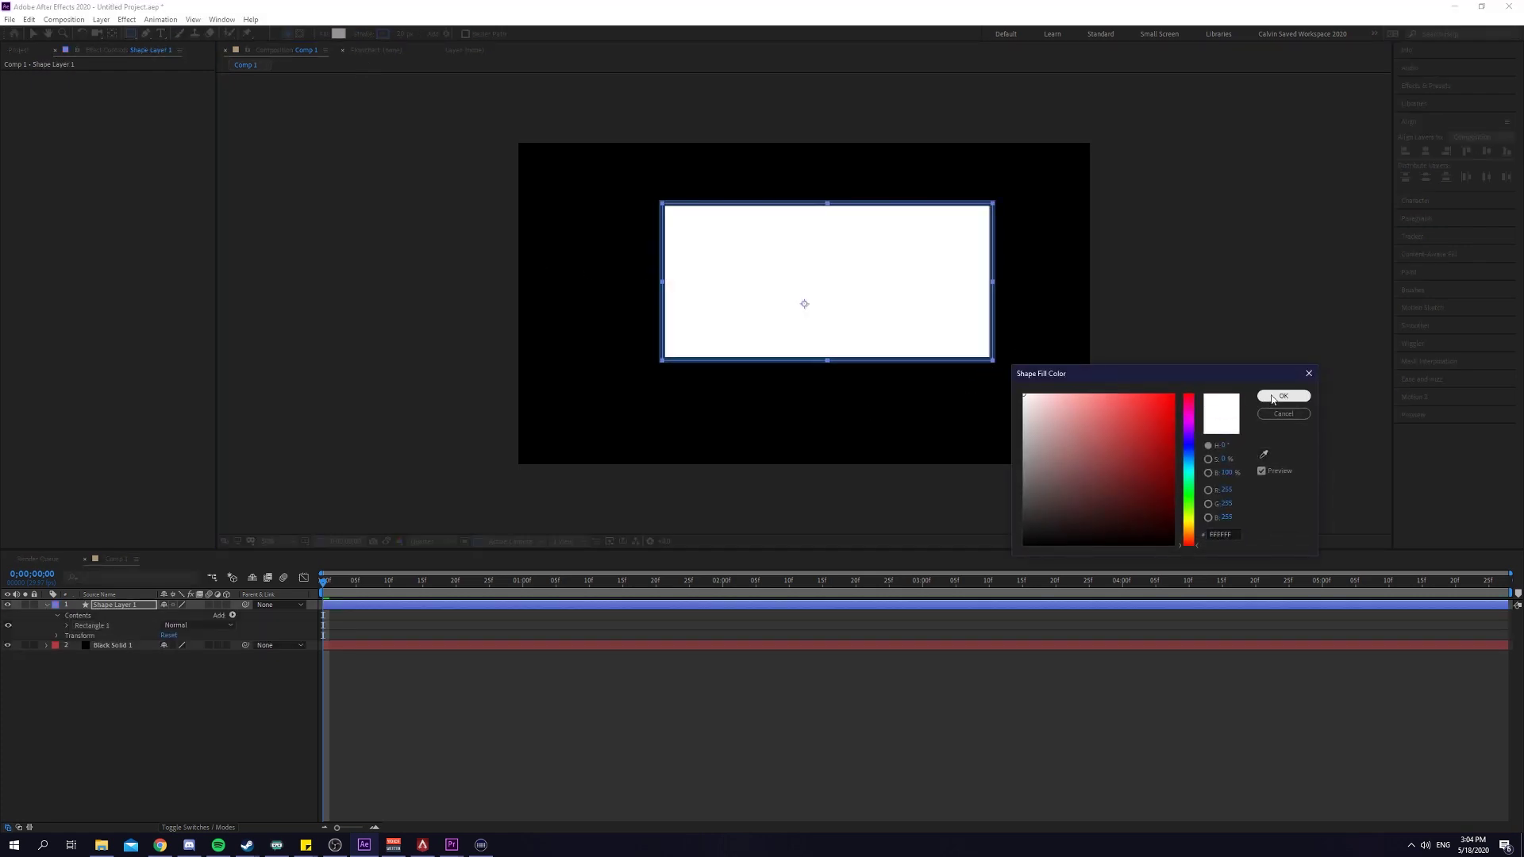
click(1284, 398)
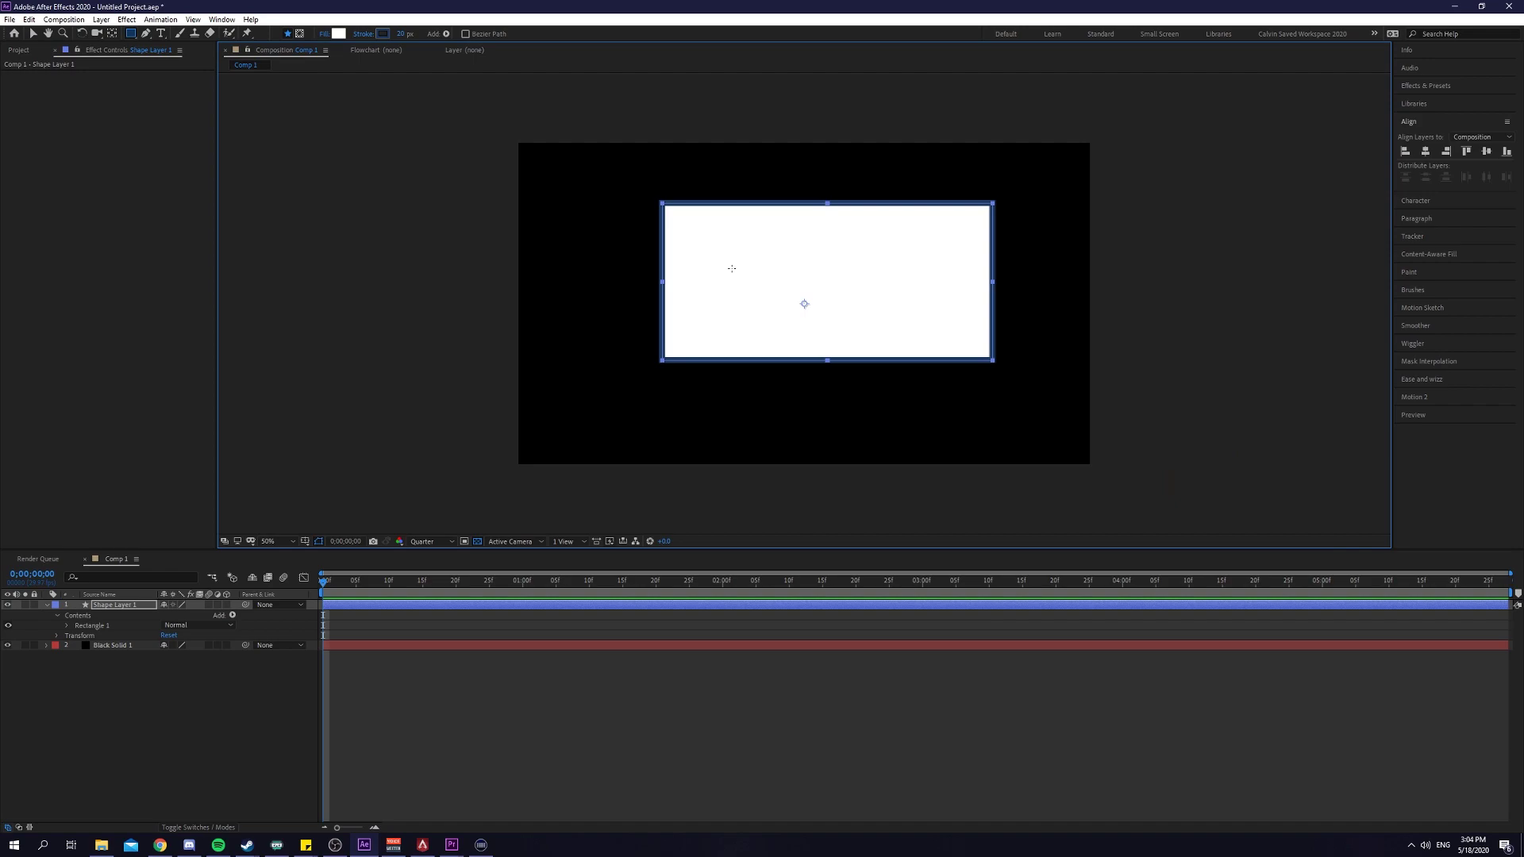
Use the new Ctrl+Alt+S hotkey to queue the current After Effects frame for saving.
click(480, 844)
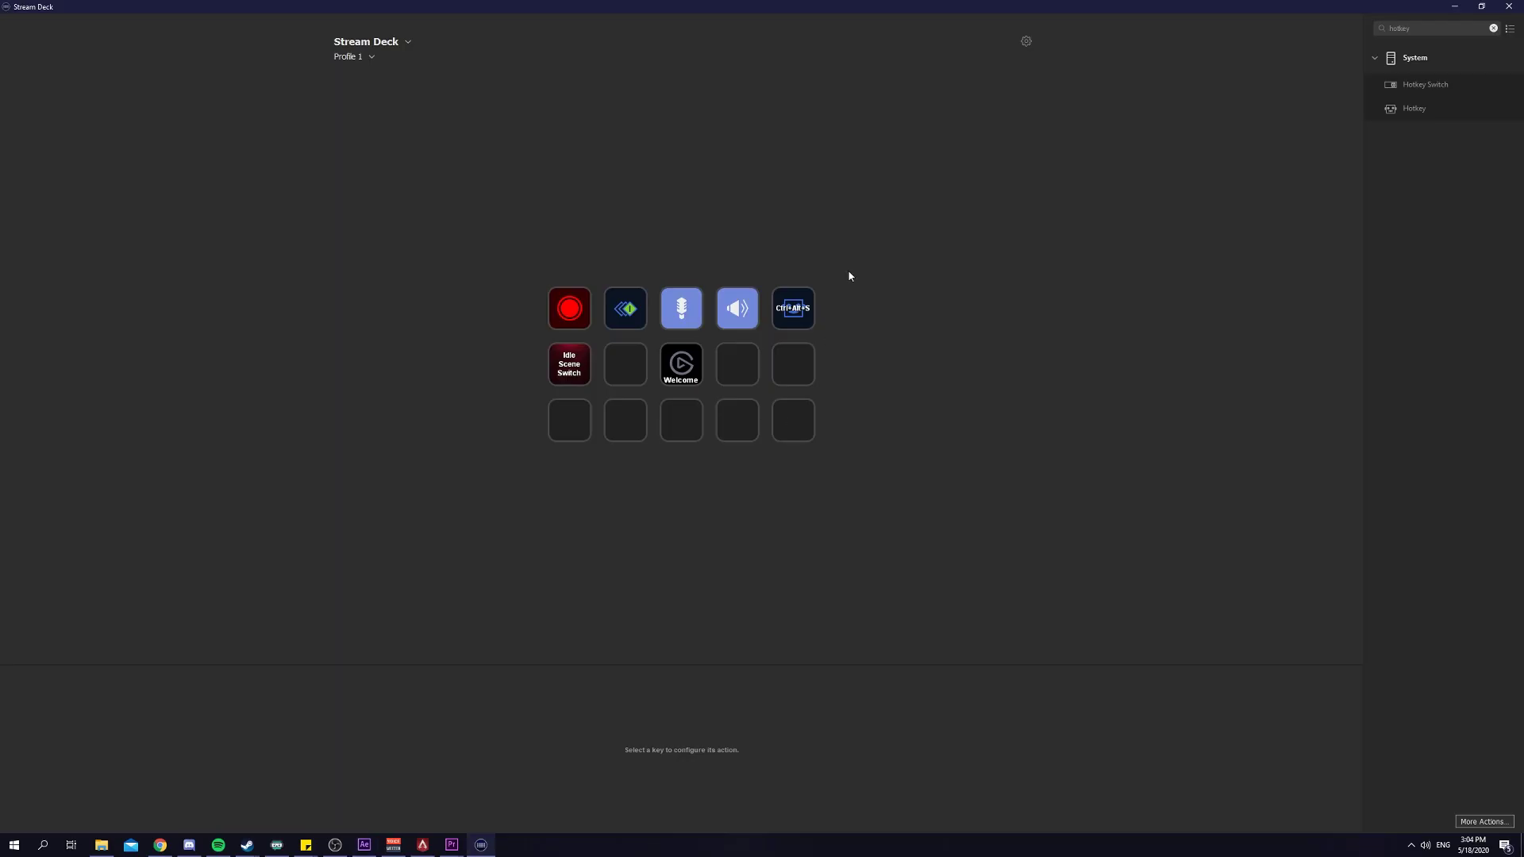
click(793, 308)
click(1456, 12)
key(ctrl+alt+s)
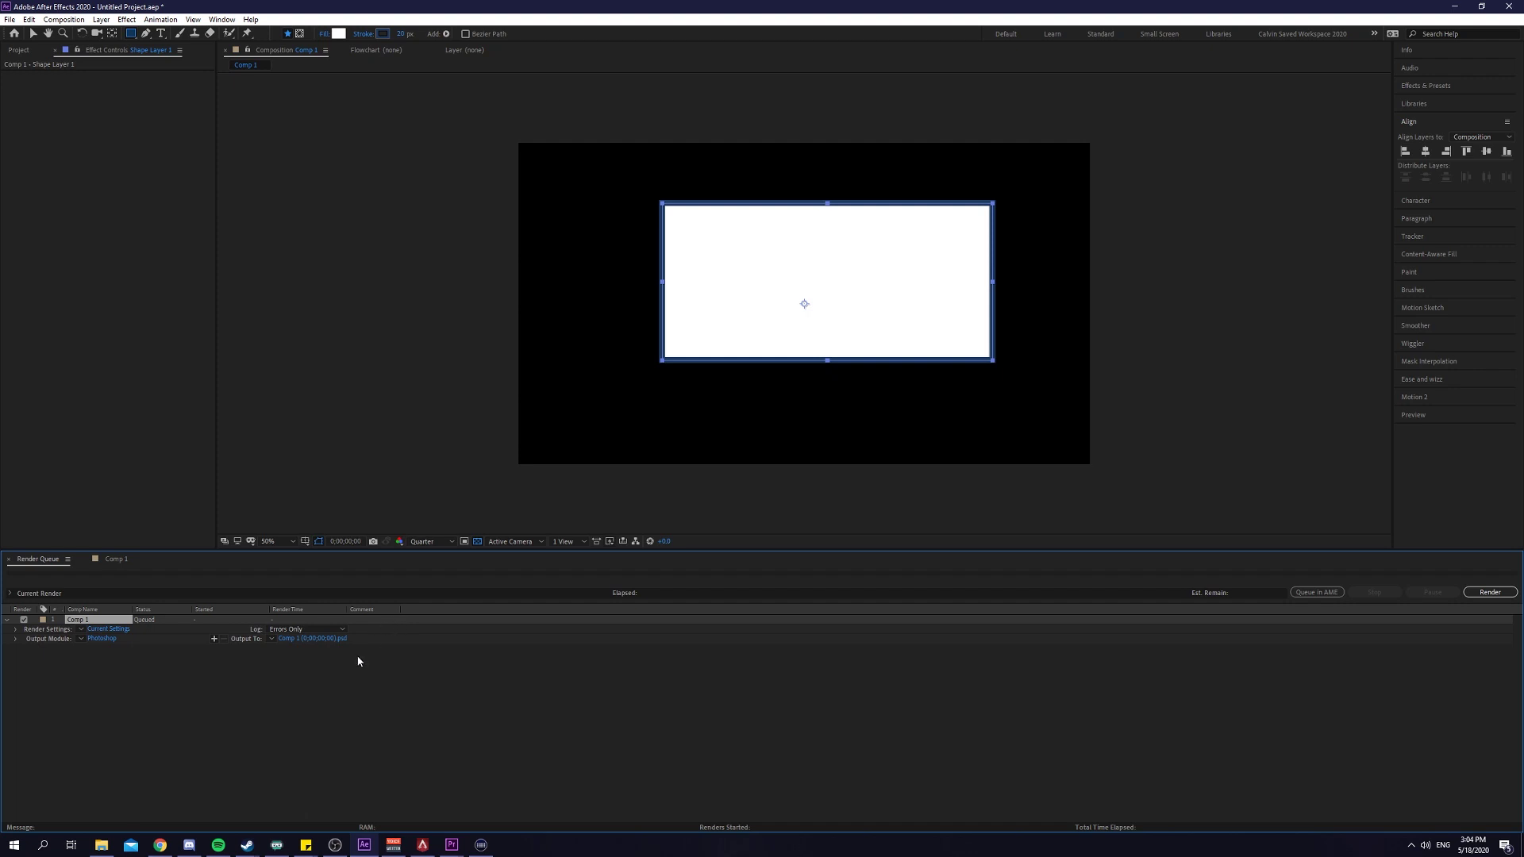
Set the output module format to JPEG Sequence and render the queued frame.
click(101, 639)
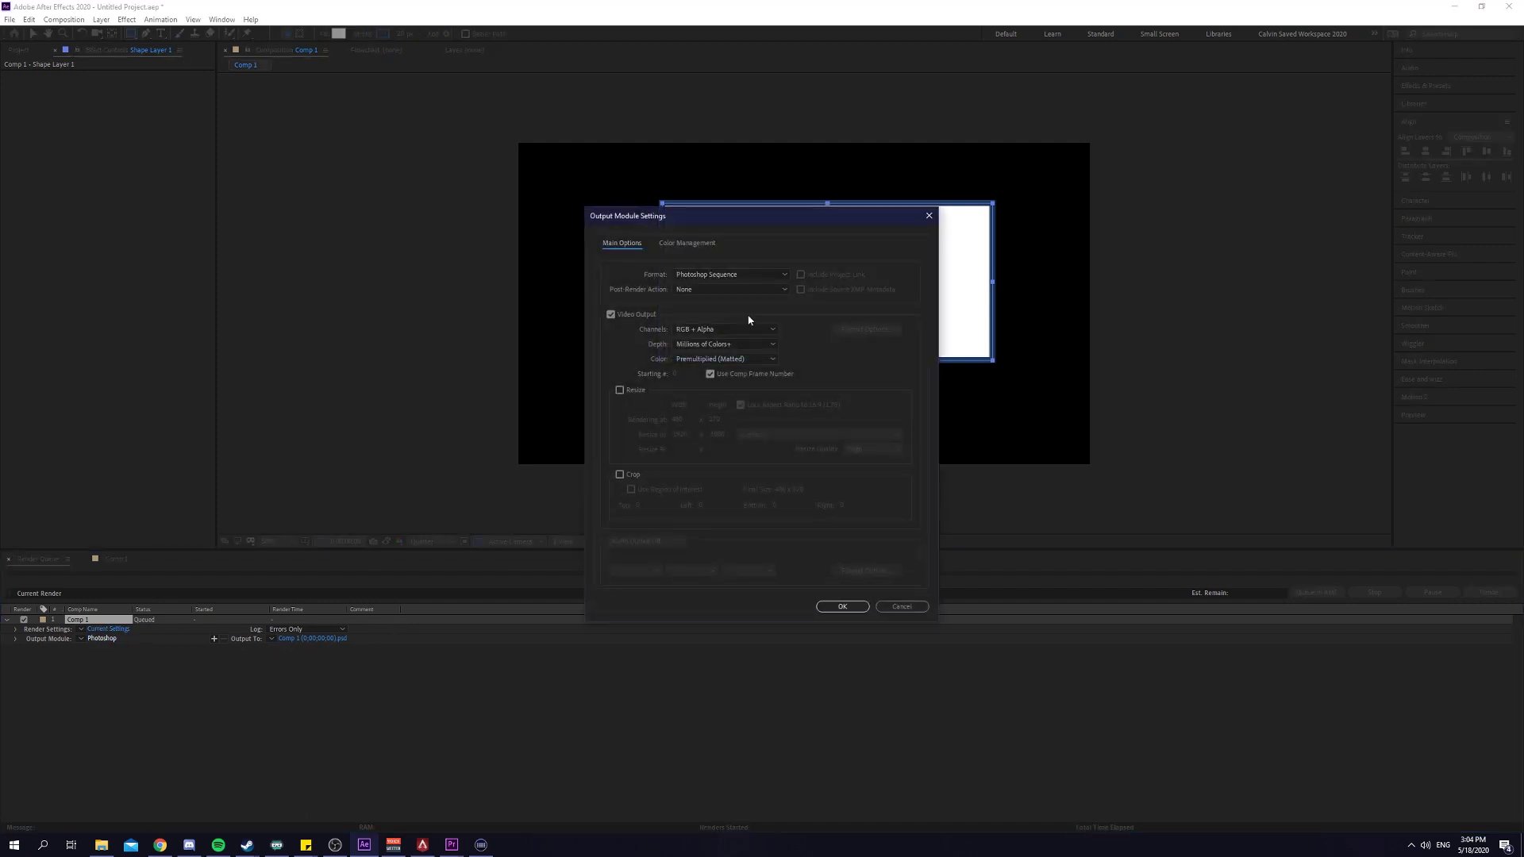
click(722, 275)
click(716, 339)
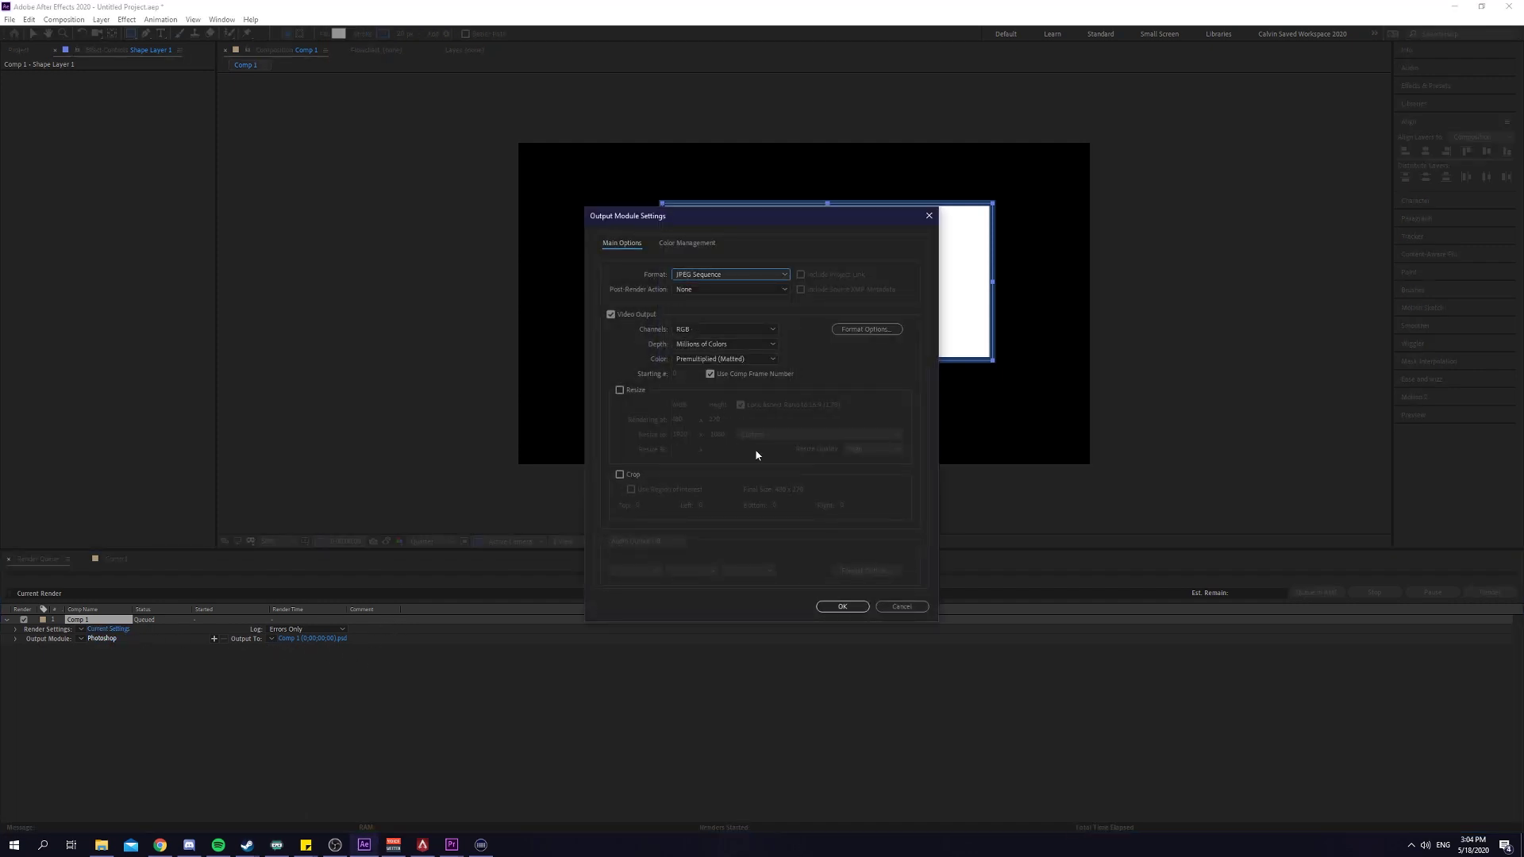
click(842, 606)
click(1489, 593)
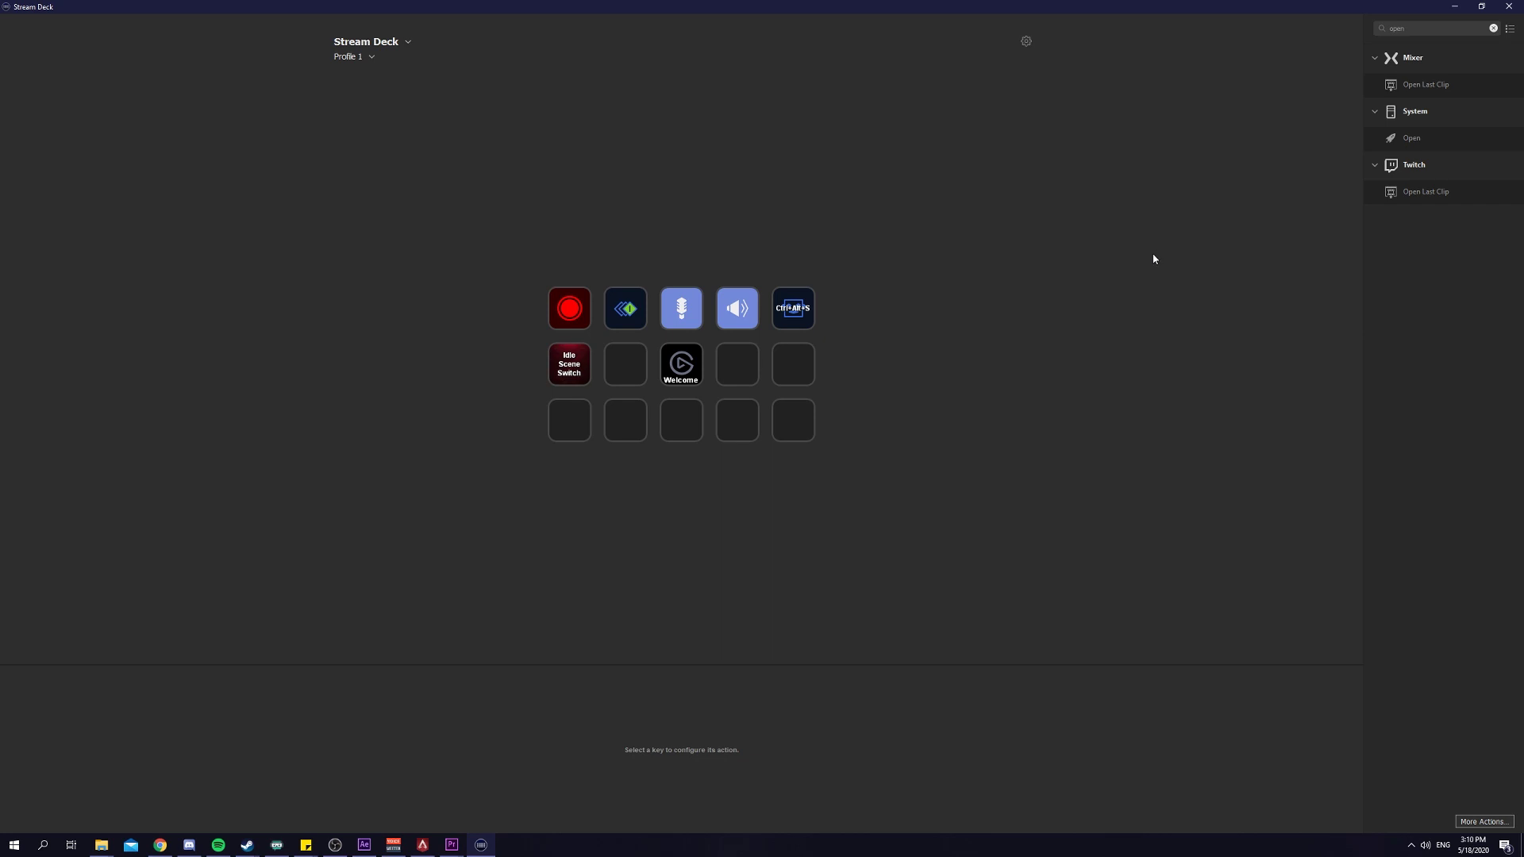
Place a System Open action on an empty Profile 1 key.
click(1493, 28)
text(open)
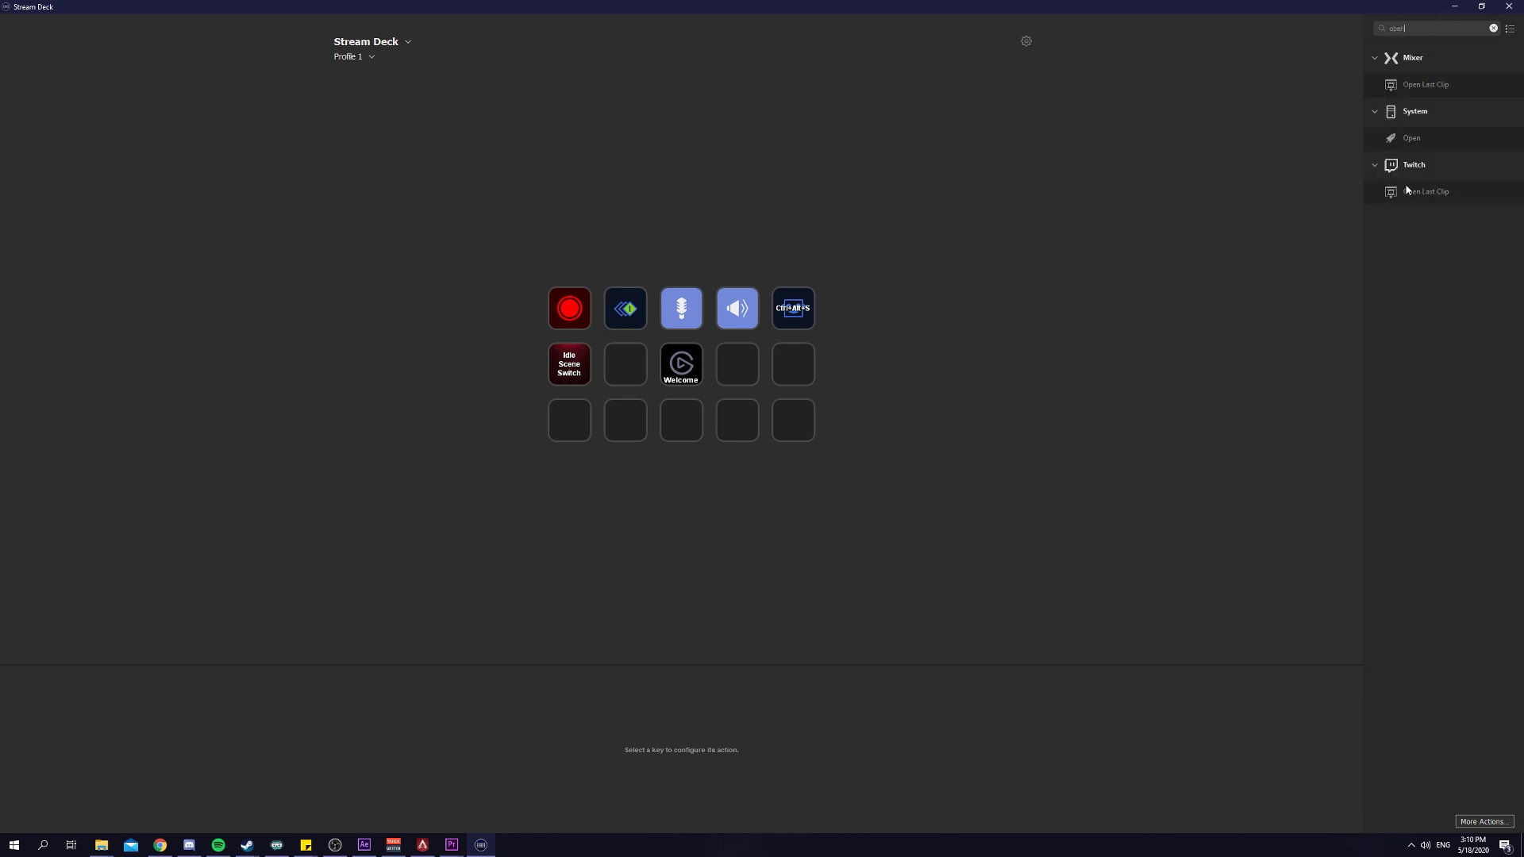
drag(1411, 138, 645, 378)
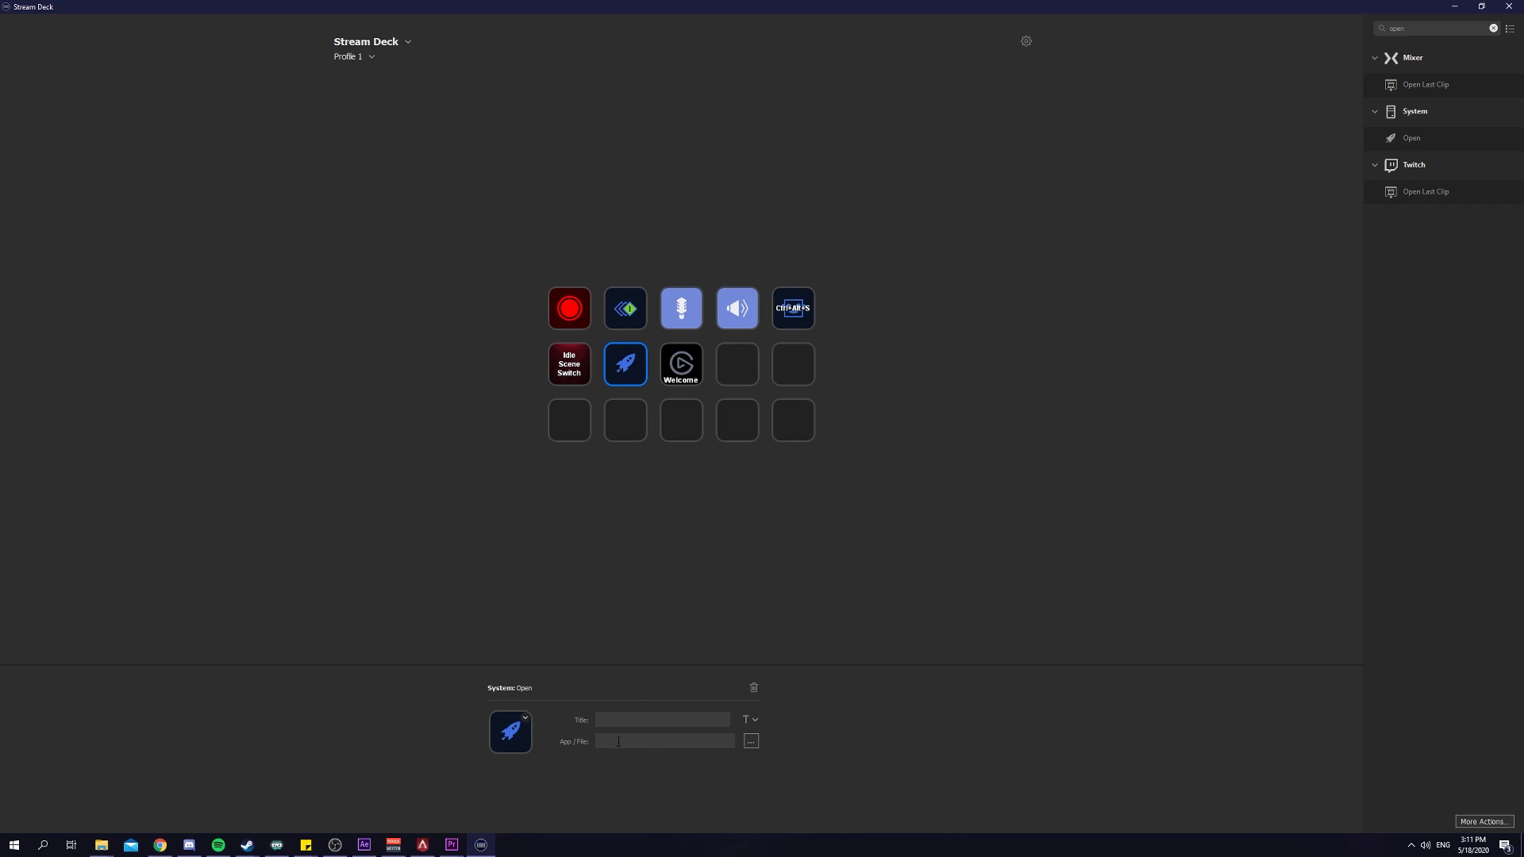
Locate Snipping Tool's file in the Windows Accessories folder through Windows search.
click(55, 847)
text(s)
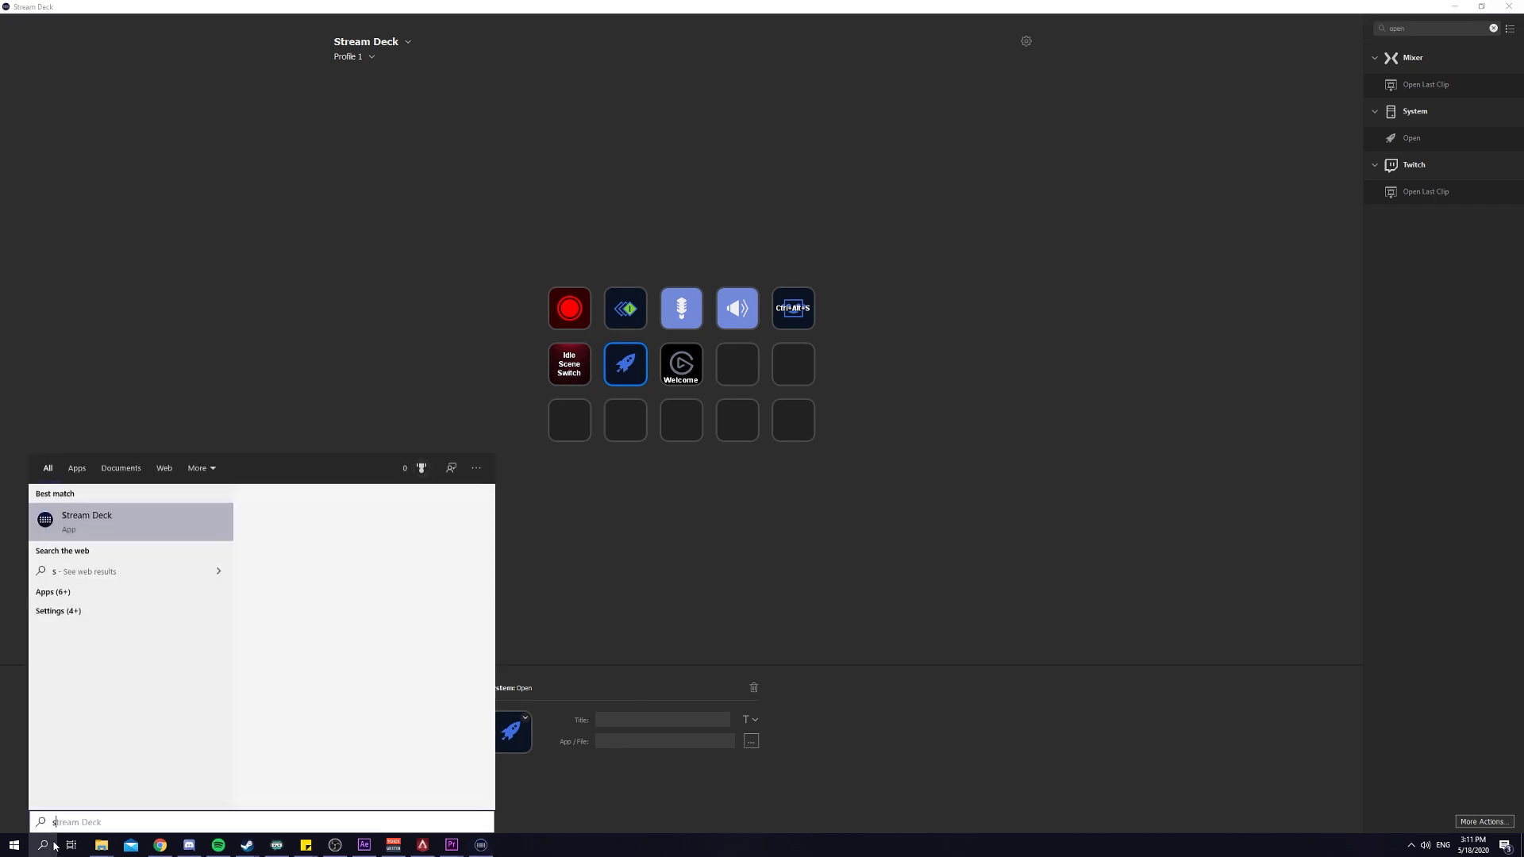
text(nipping)
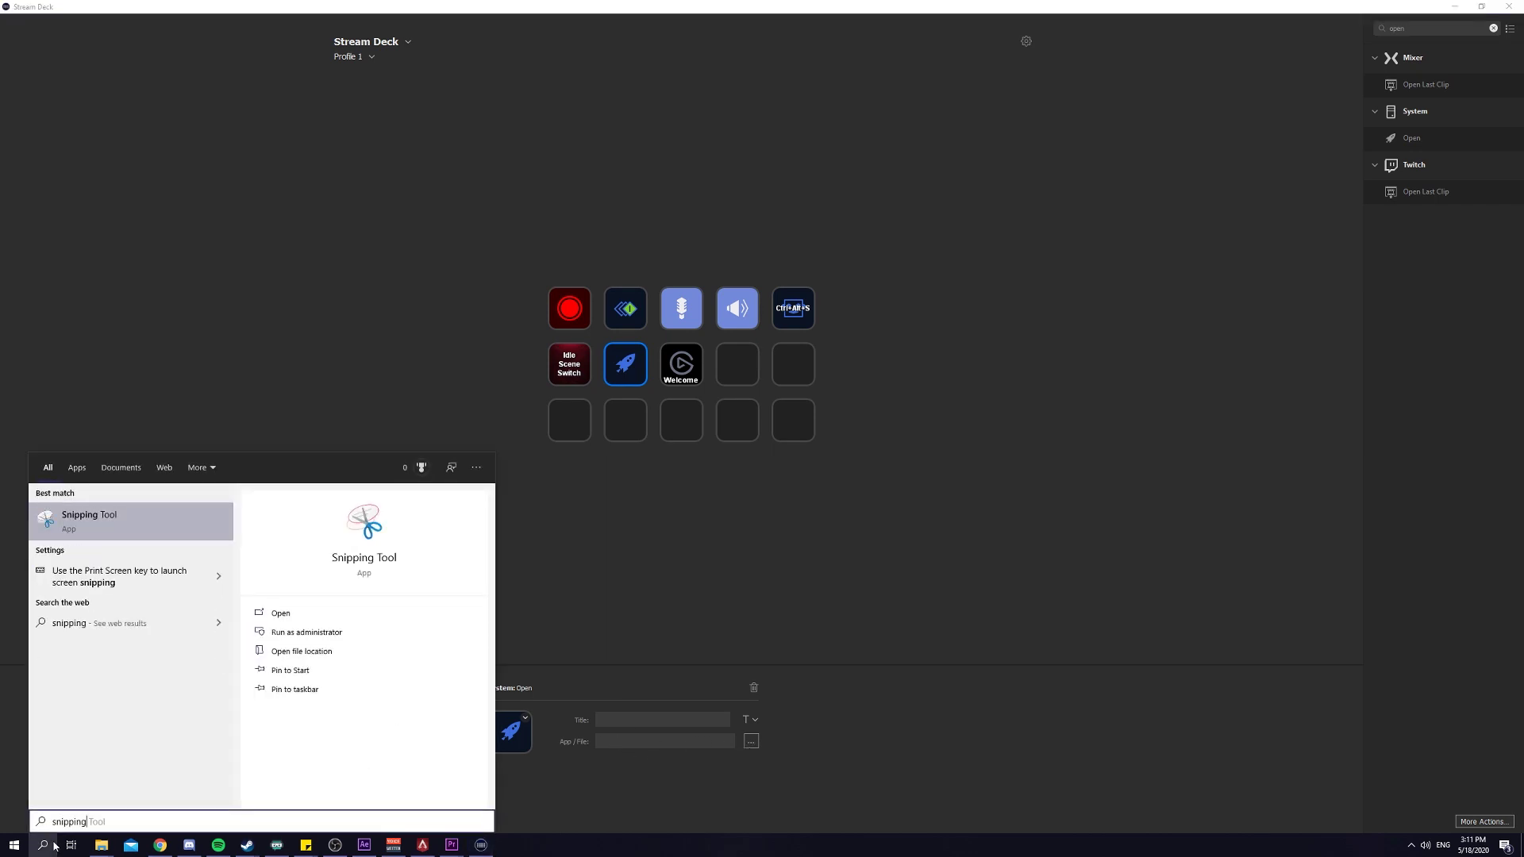
right_click(145, 537)
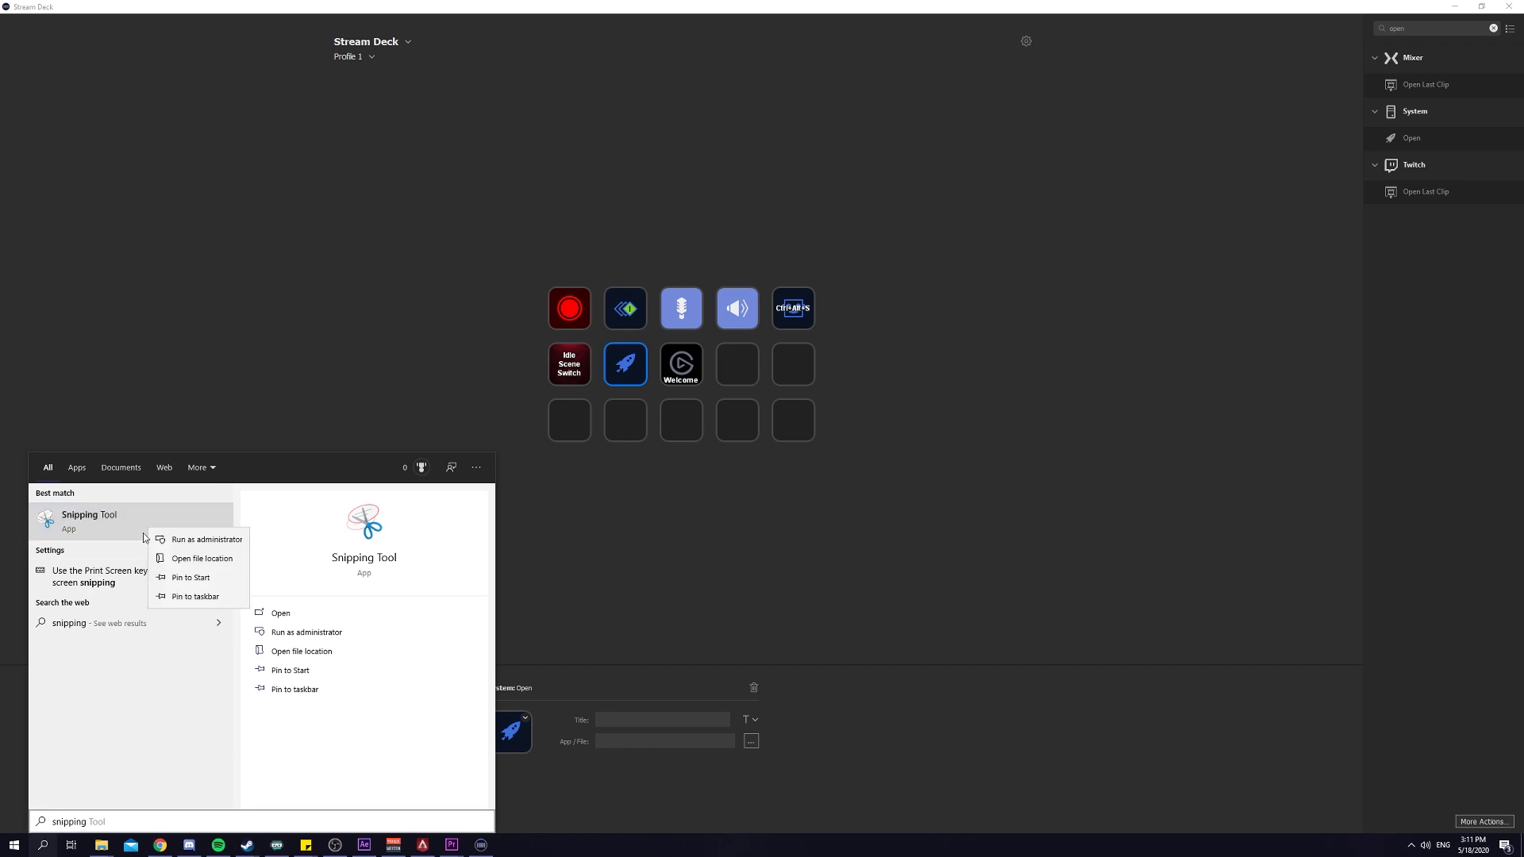
click(193, 562)
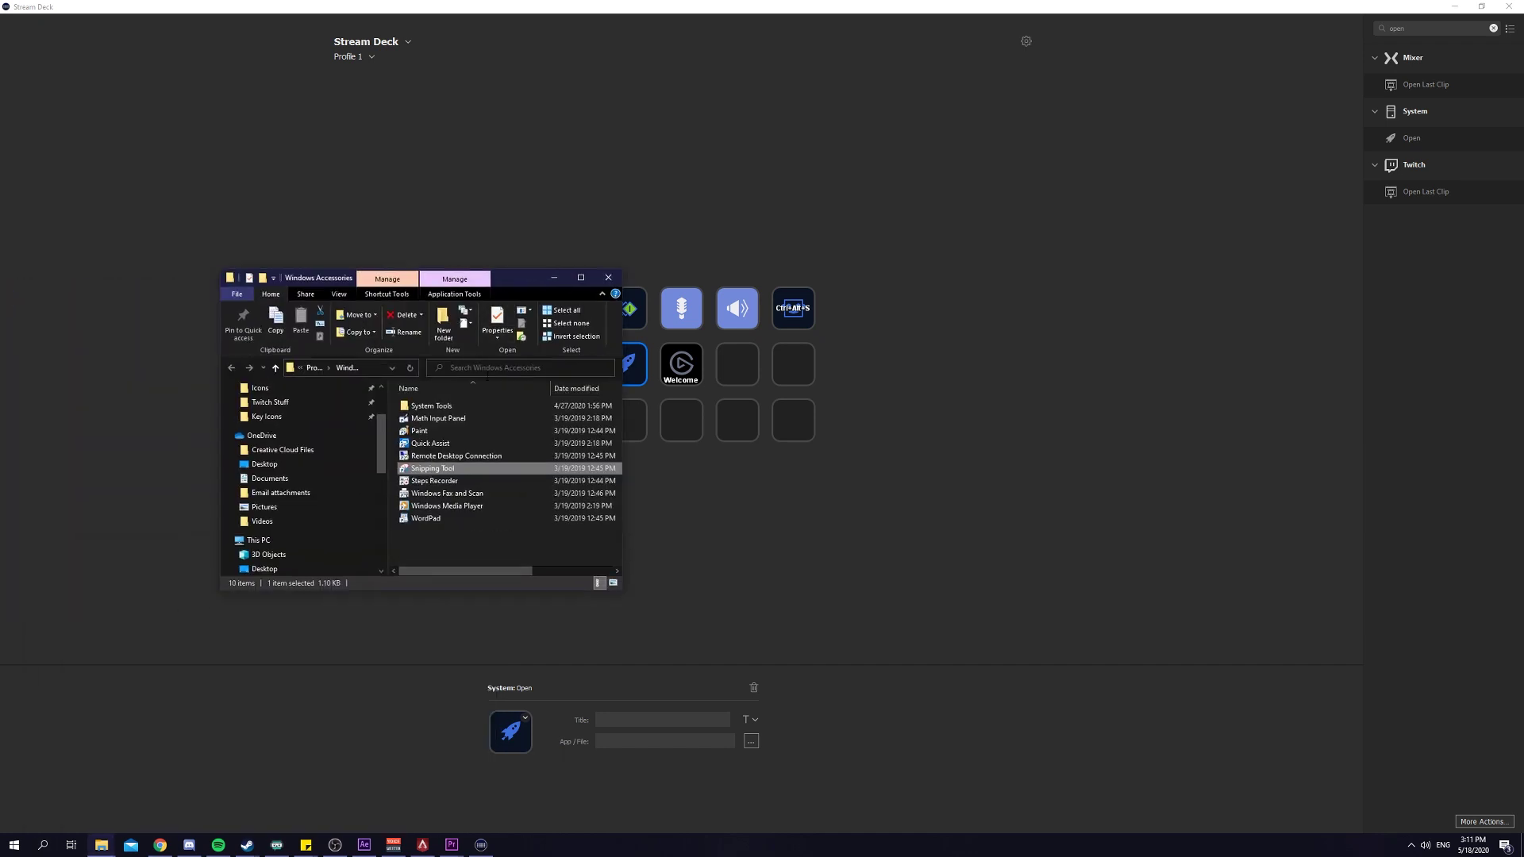
click(378, 369)
click(554, 277)
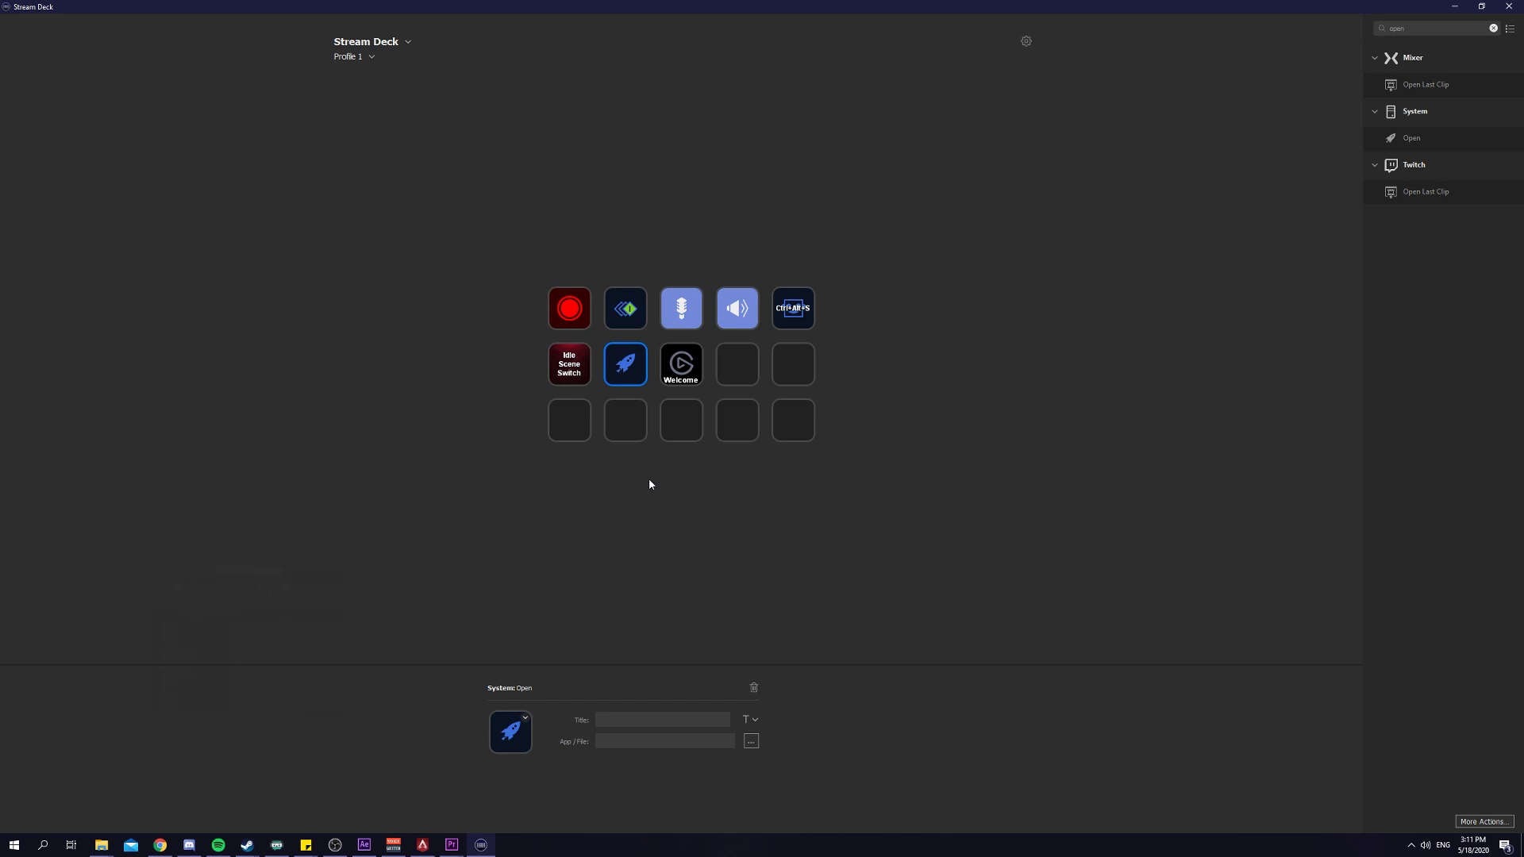
Set the Open key's App/File to SnippingTool.exe from the Accessories folder.
click(751, 741)
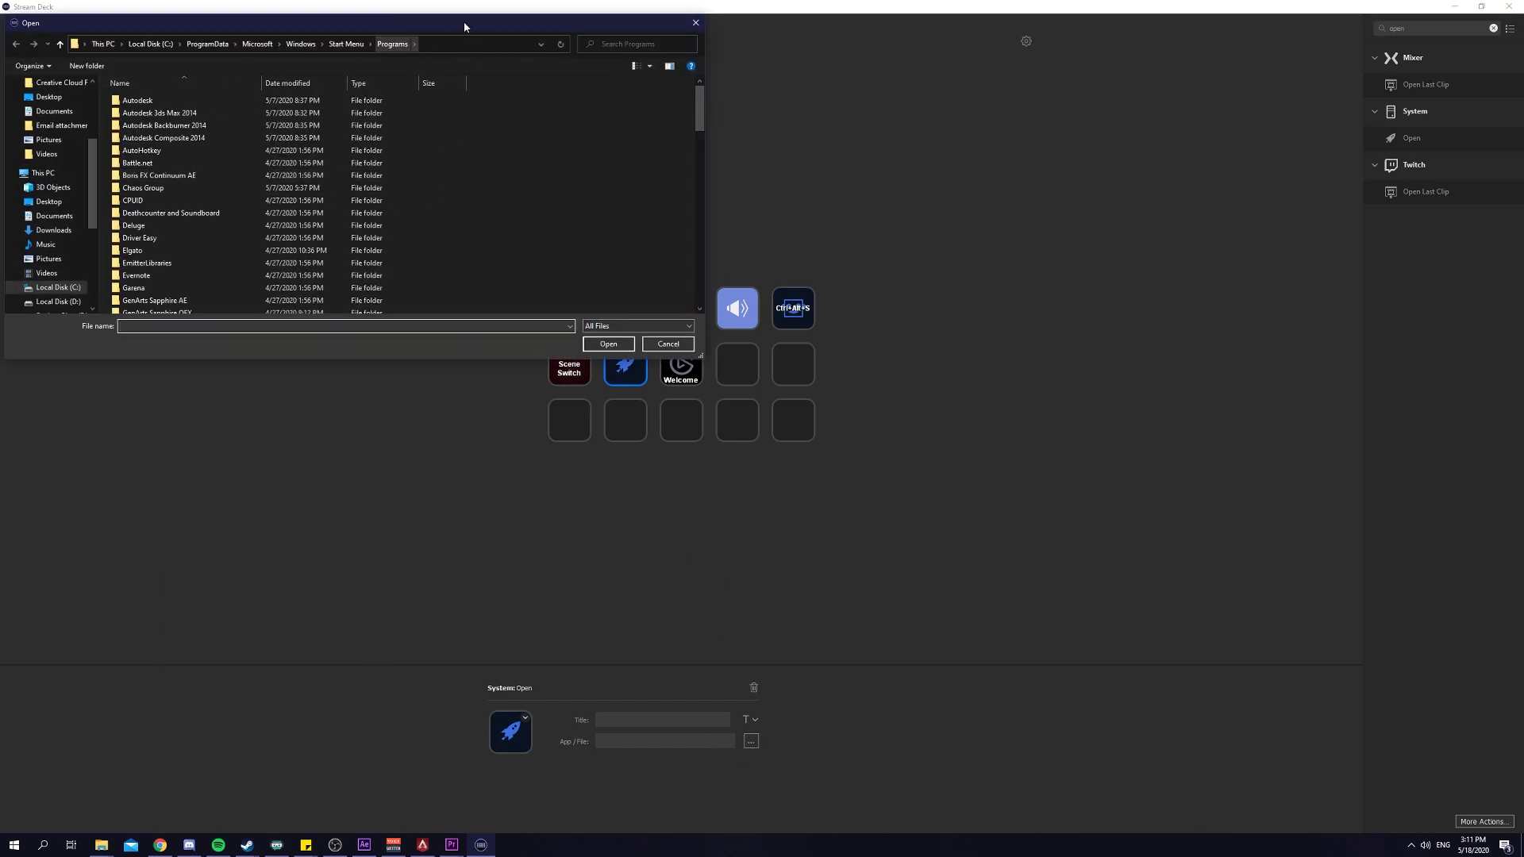
drag(464, 23, 648, 330)
click(575, 355)
click(610, 354)
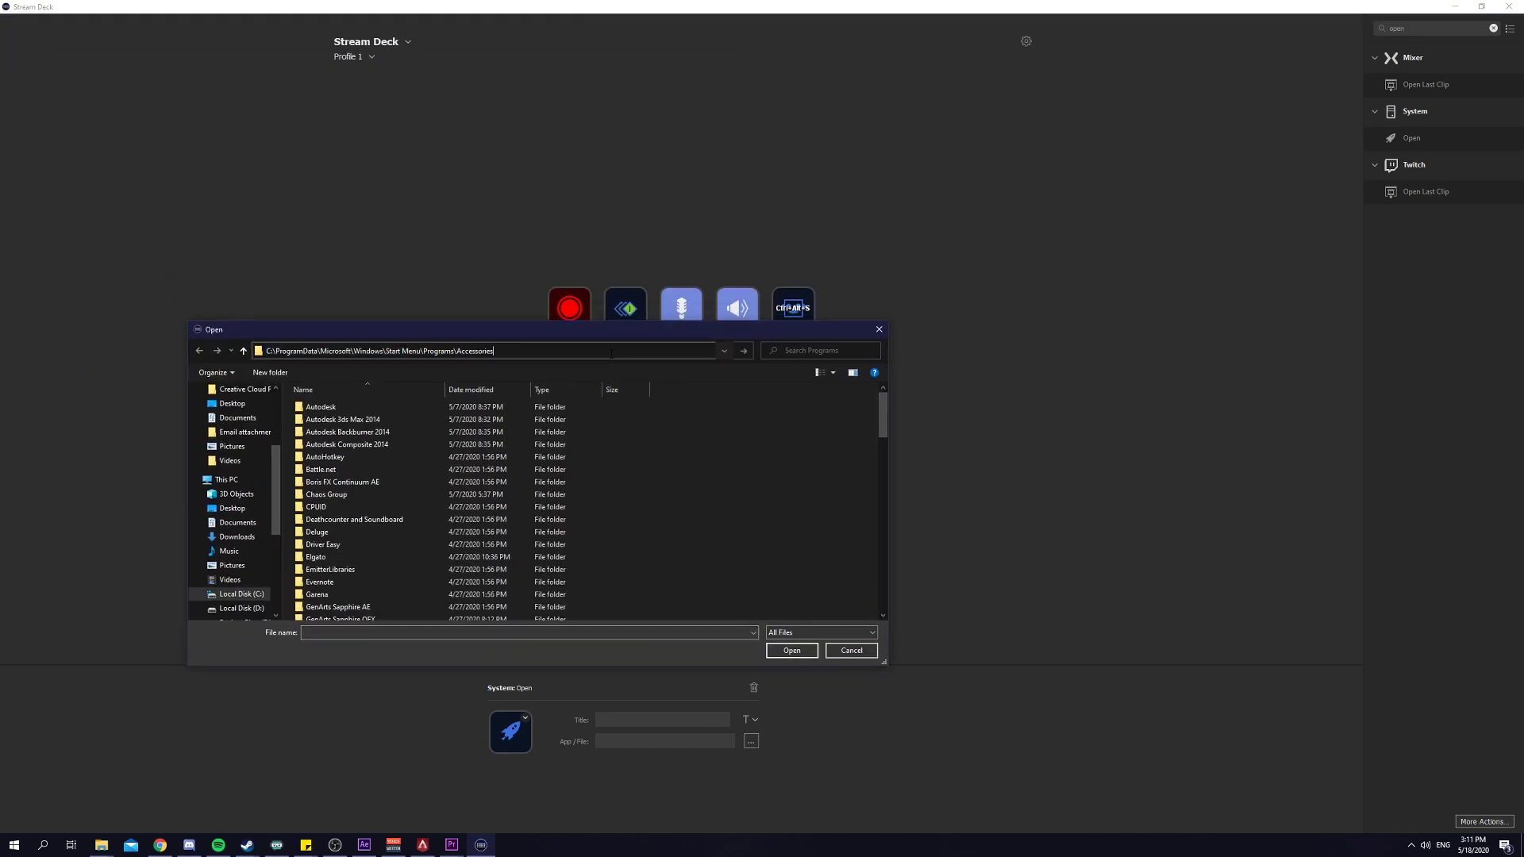
key(Return)
double_click(333, 470)
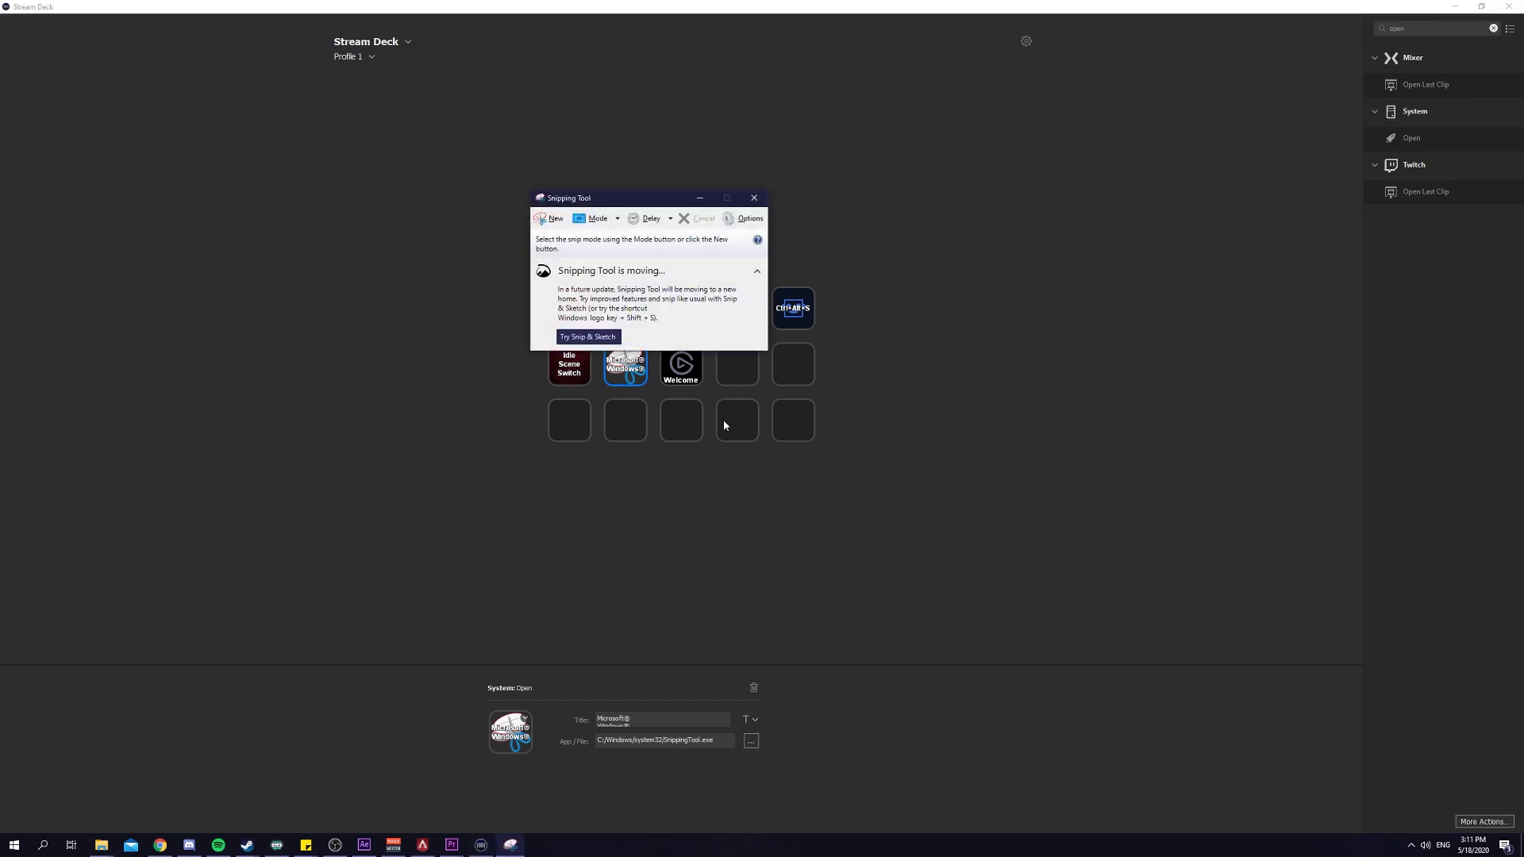
Snip a rectangle around the Stream Deck key grid, then minimise Snipping Tool.
click(550, 219)
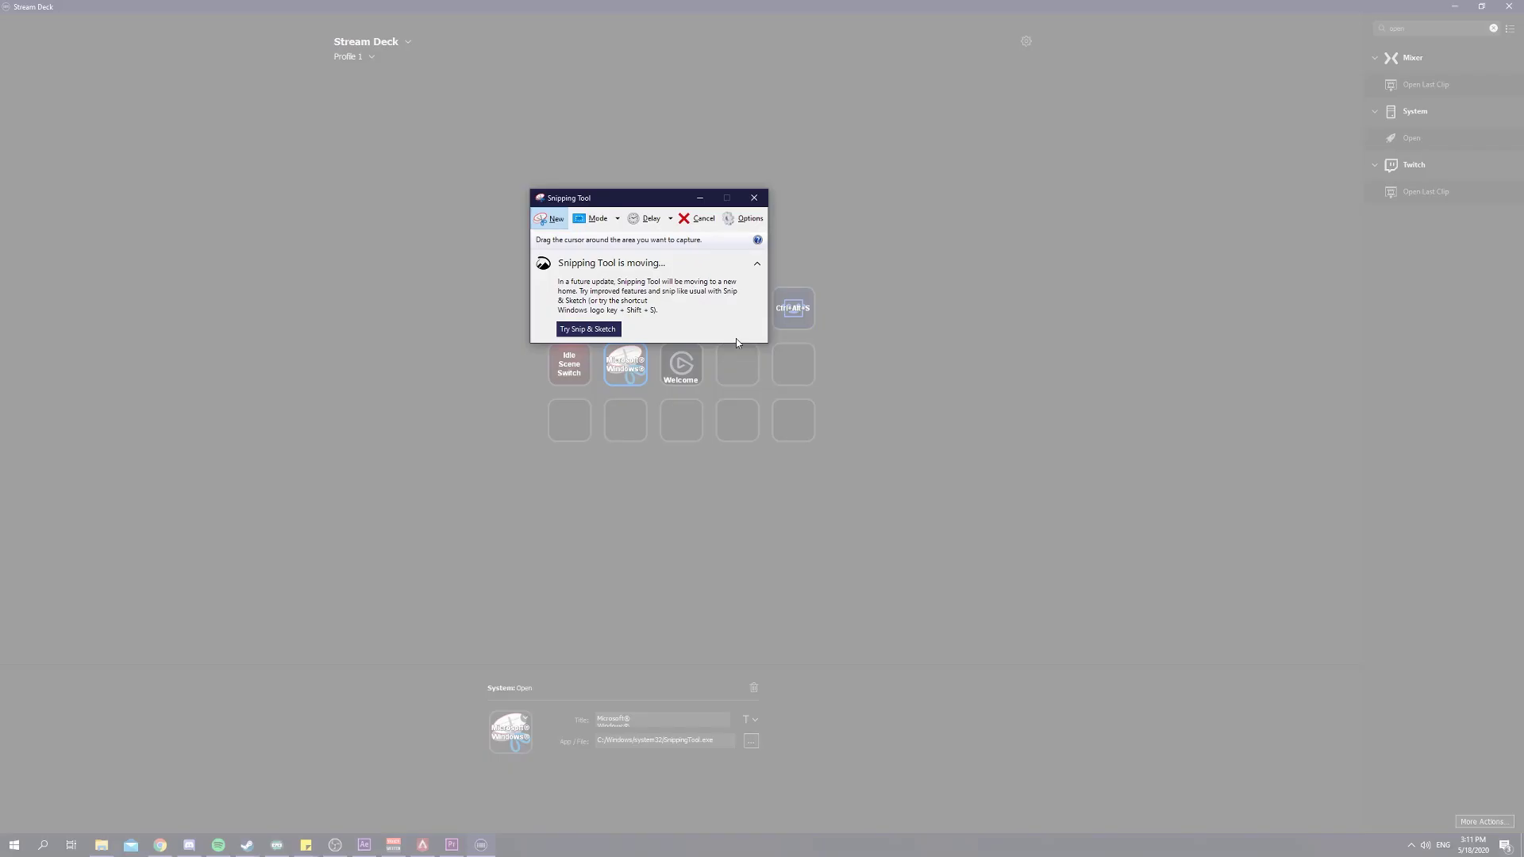
drag(315, 185, 944, 561)
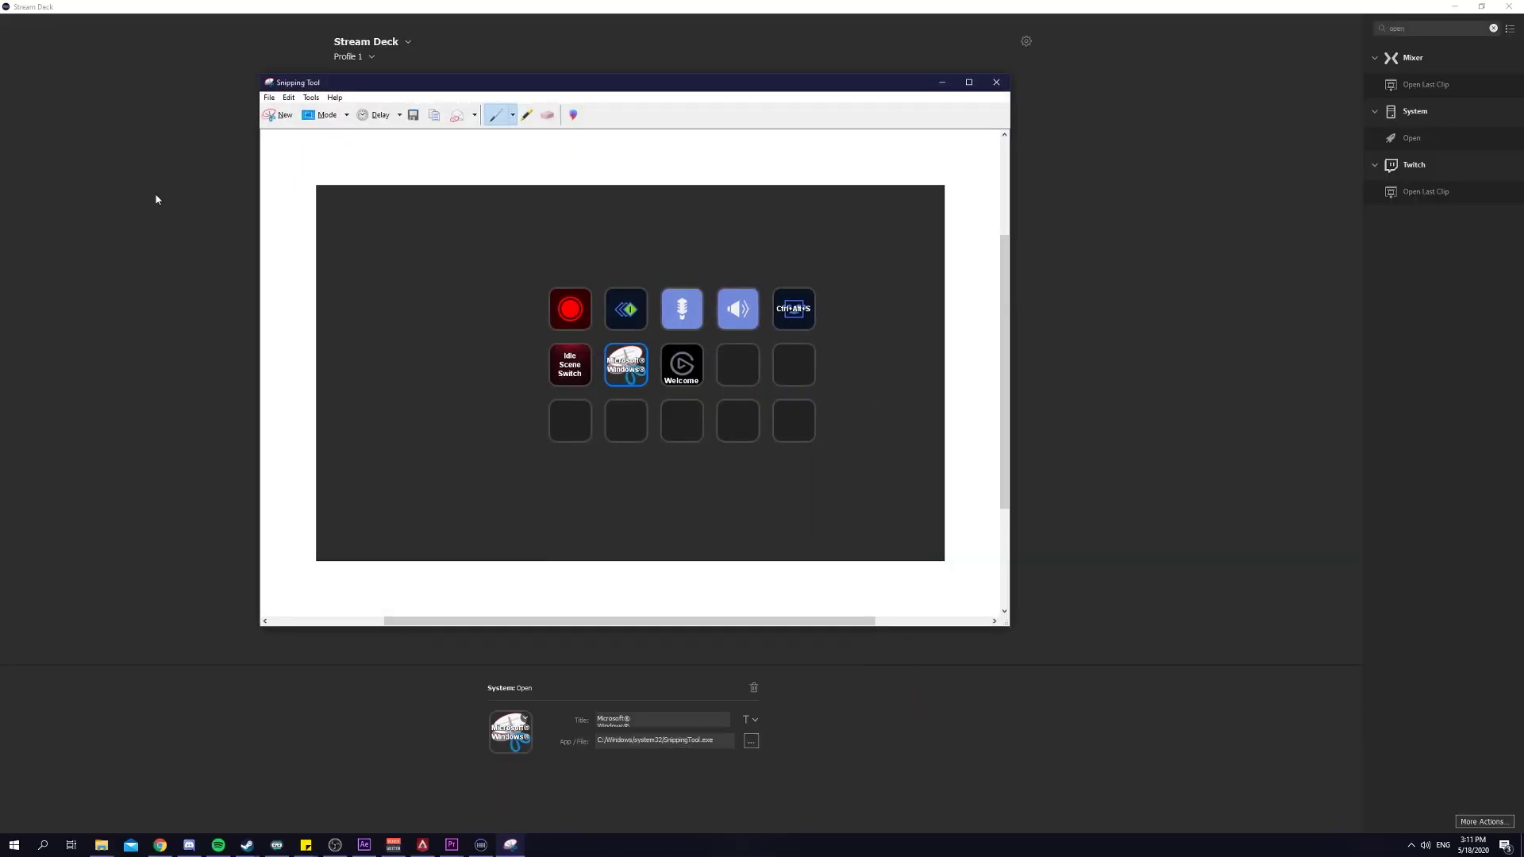
click(269, 97)
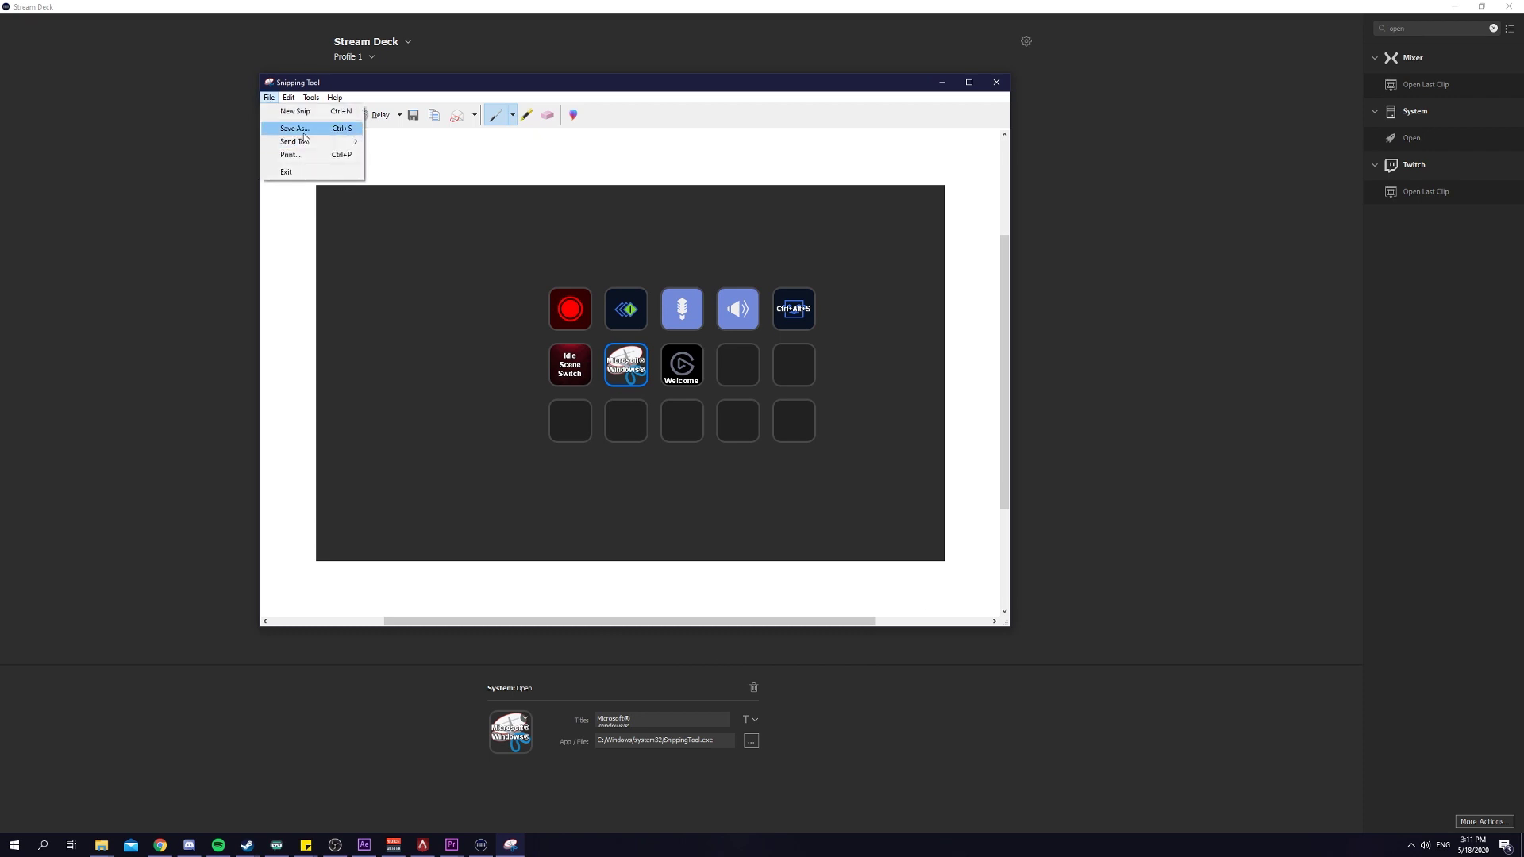
click(942, 83)
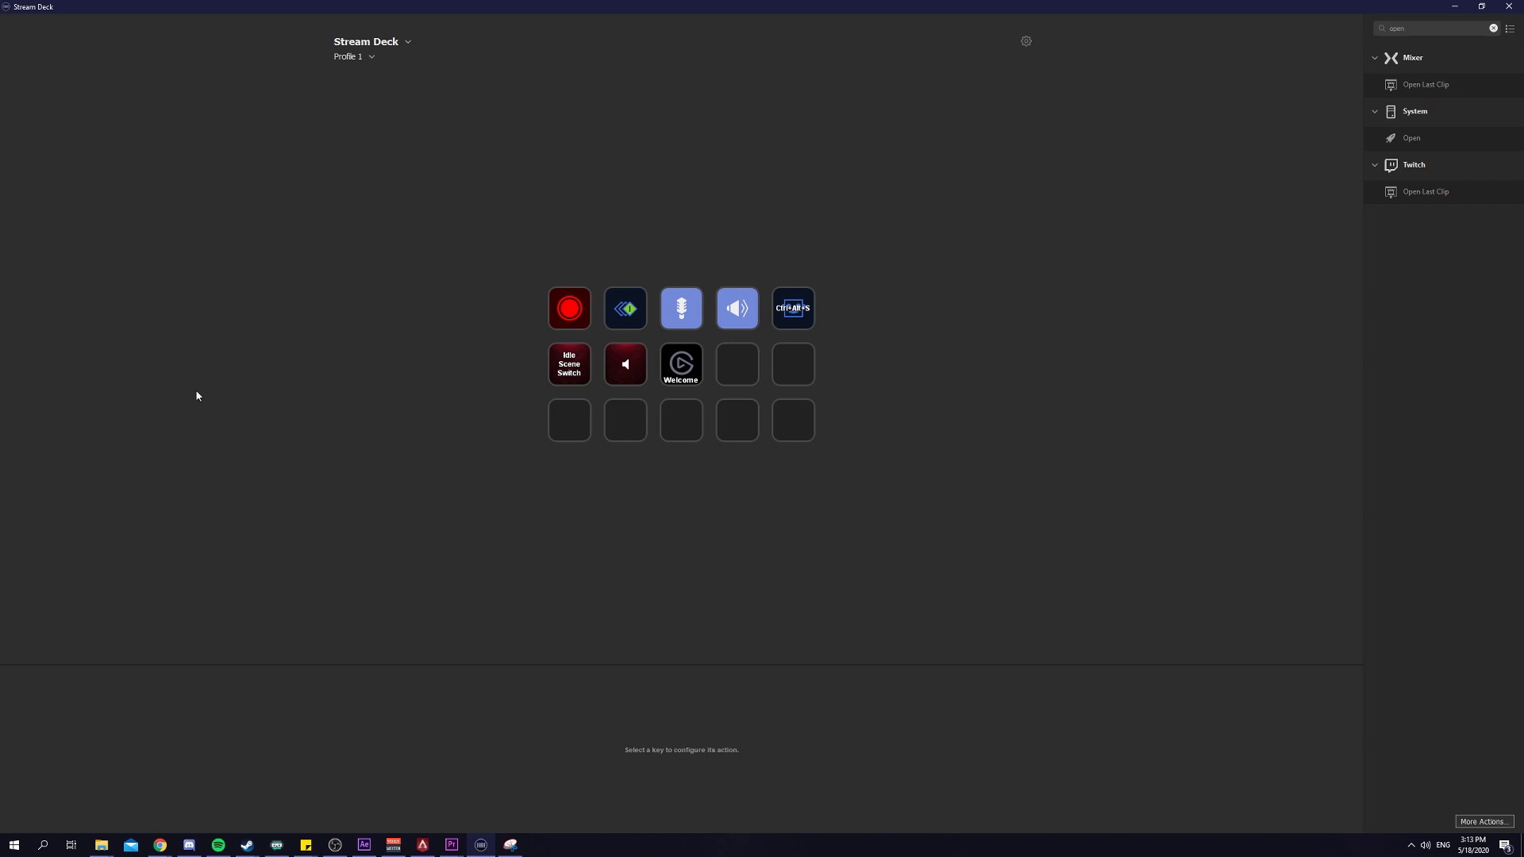
Download mute_current_application.exe from the GitHub release page and launch it into the system tray.
click(1453, 7)
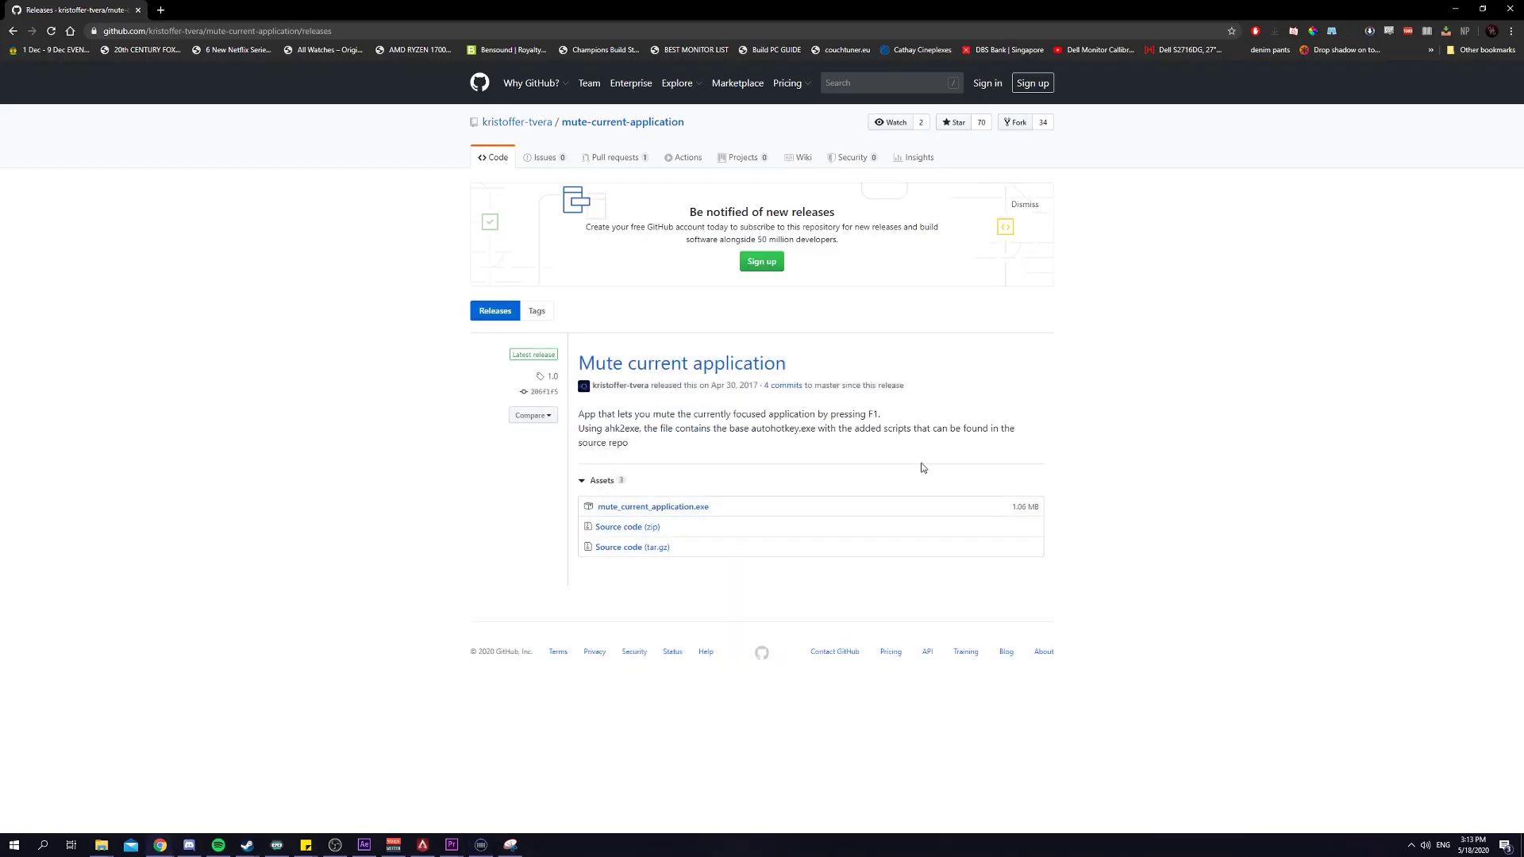
click(672, 512)
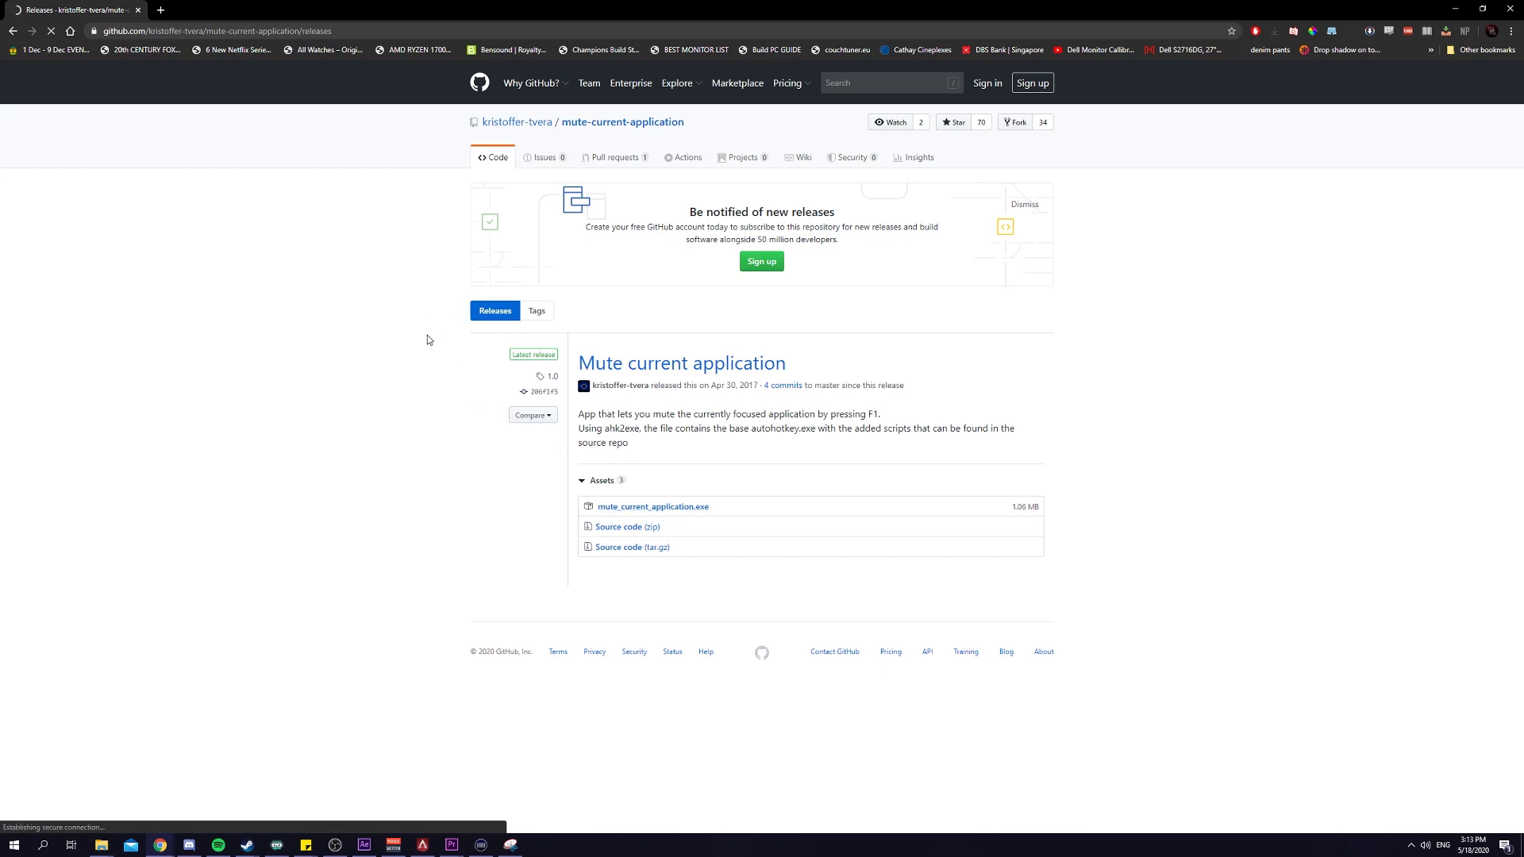
click(601, 417)
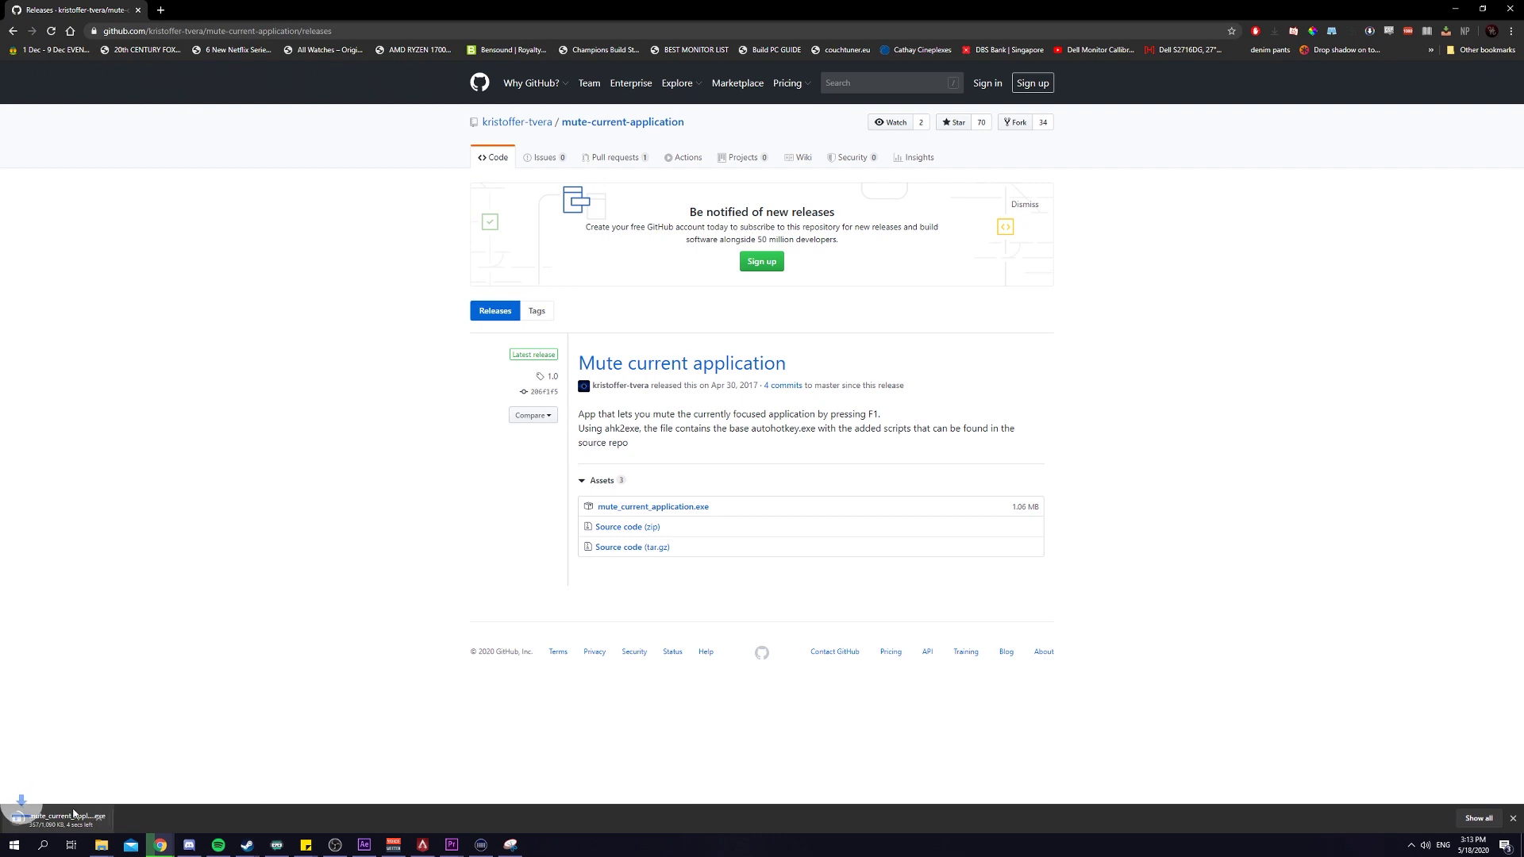
right_click(50, 823)
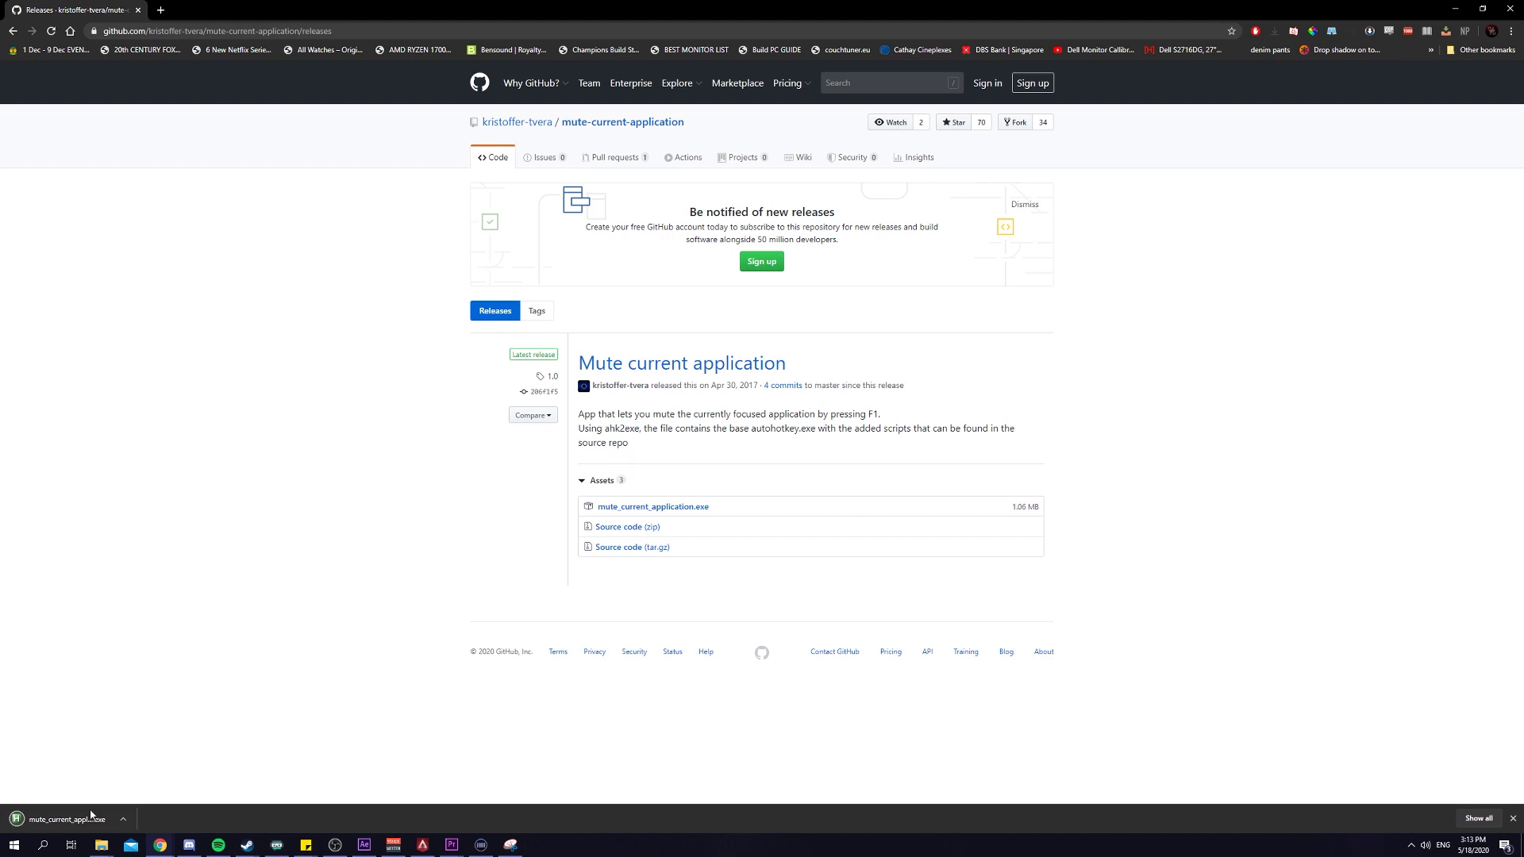
click(89, 817)
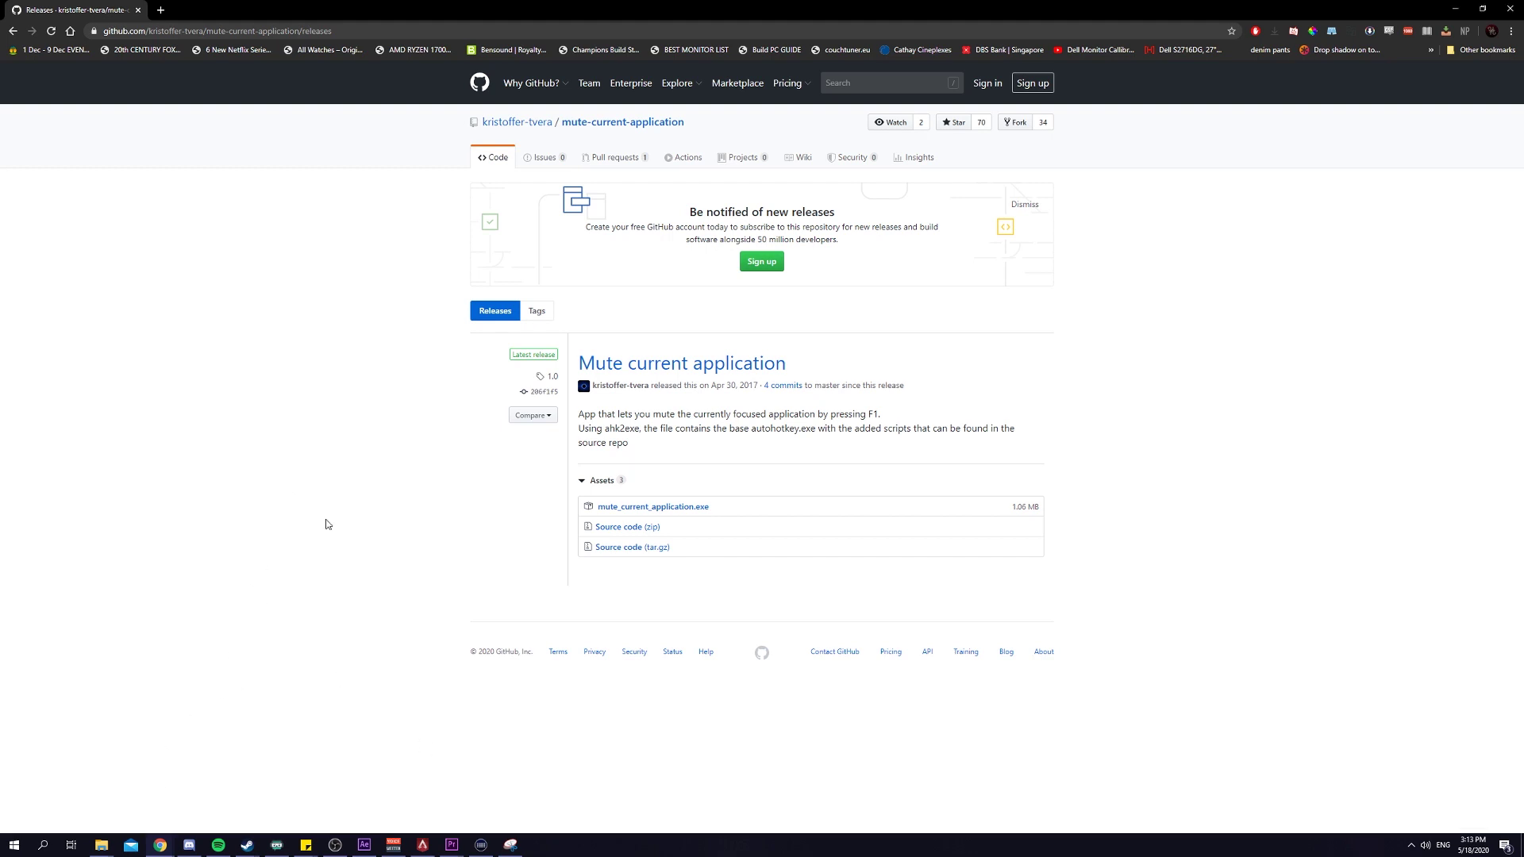
click(1411, 845)
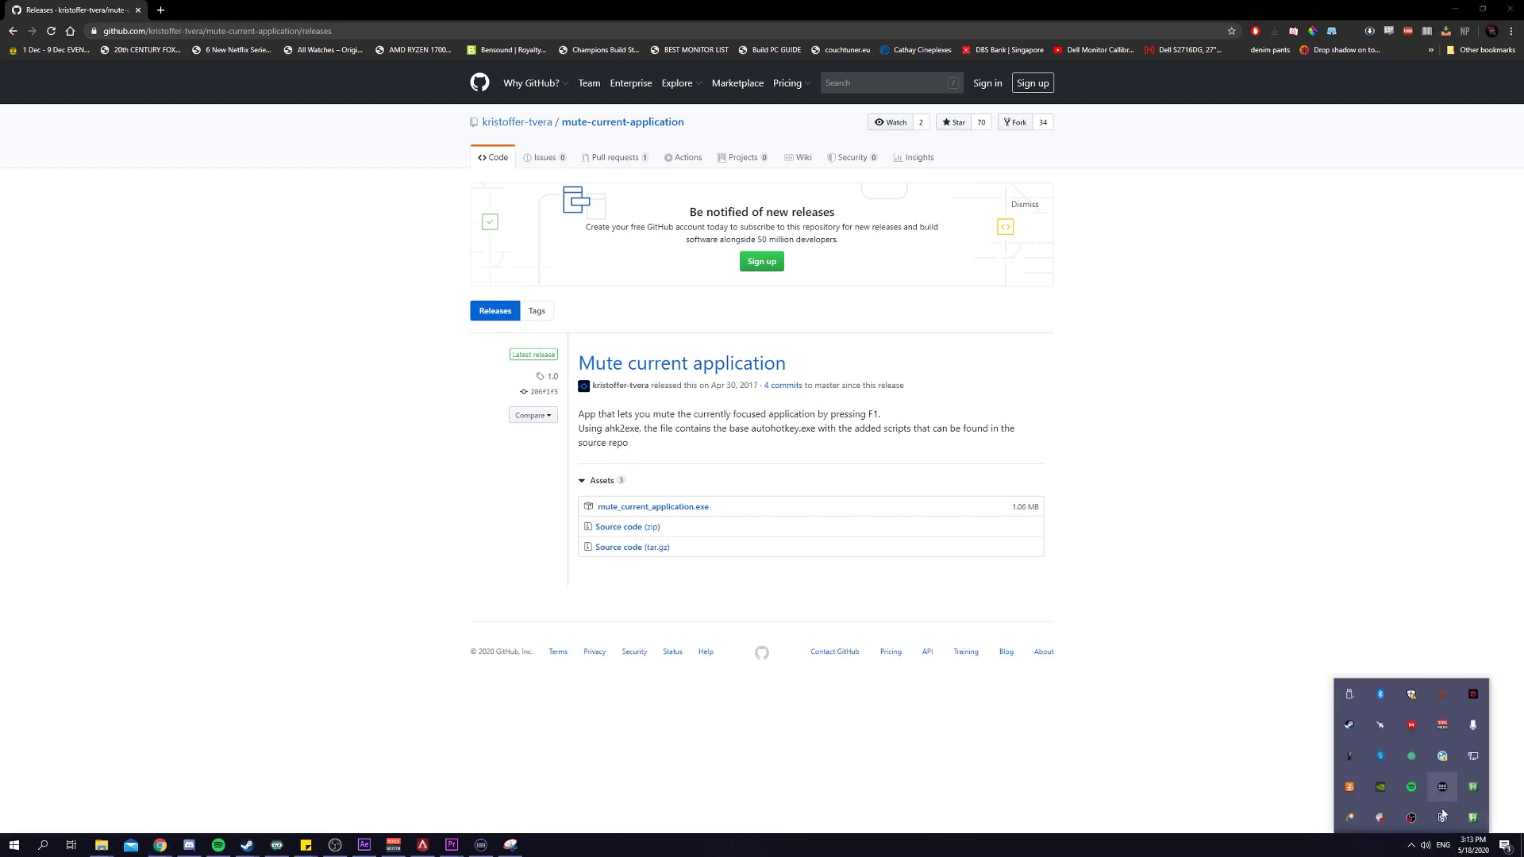
click(1203, 773)
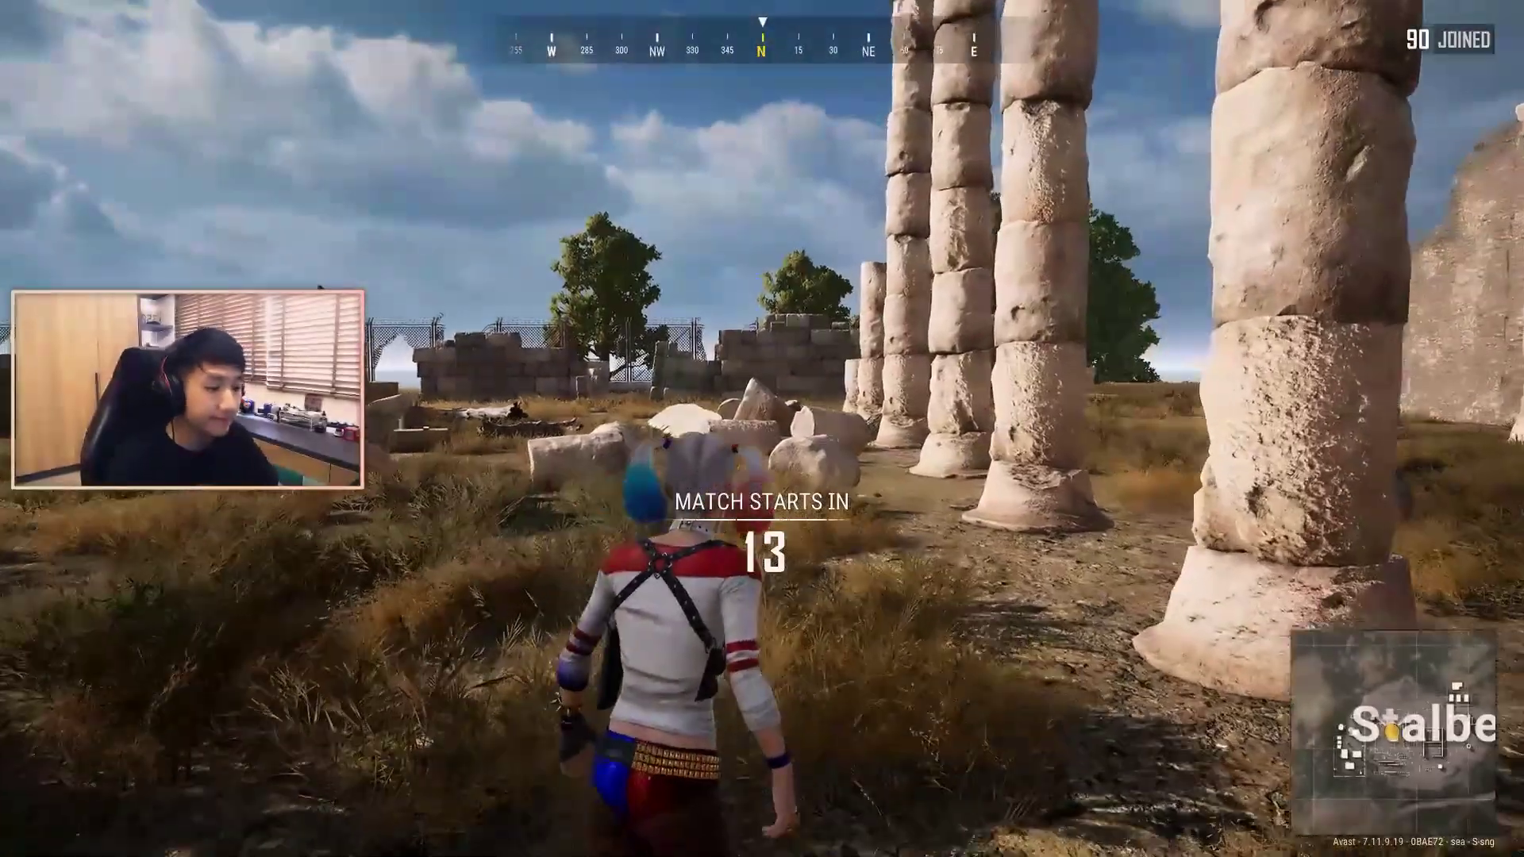
Run the character forward through the ruins until the countdown ends and the plane phase begins.
key(w)
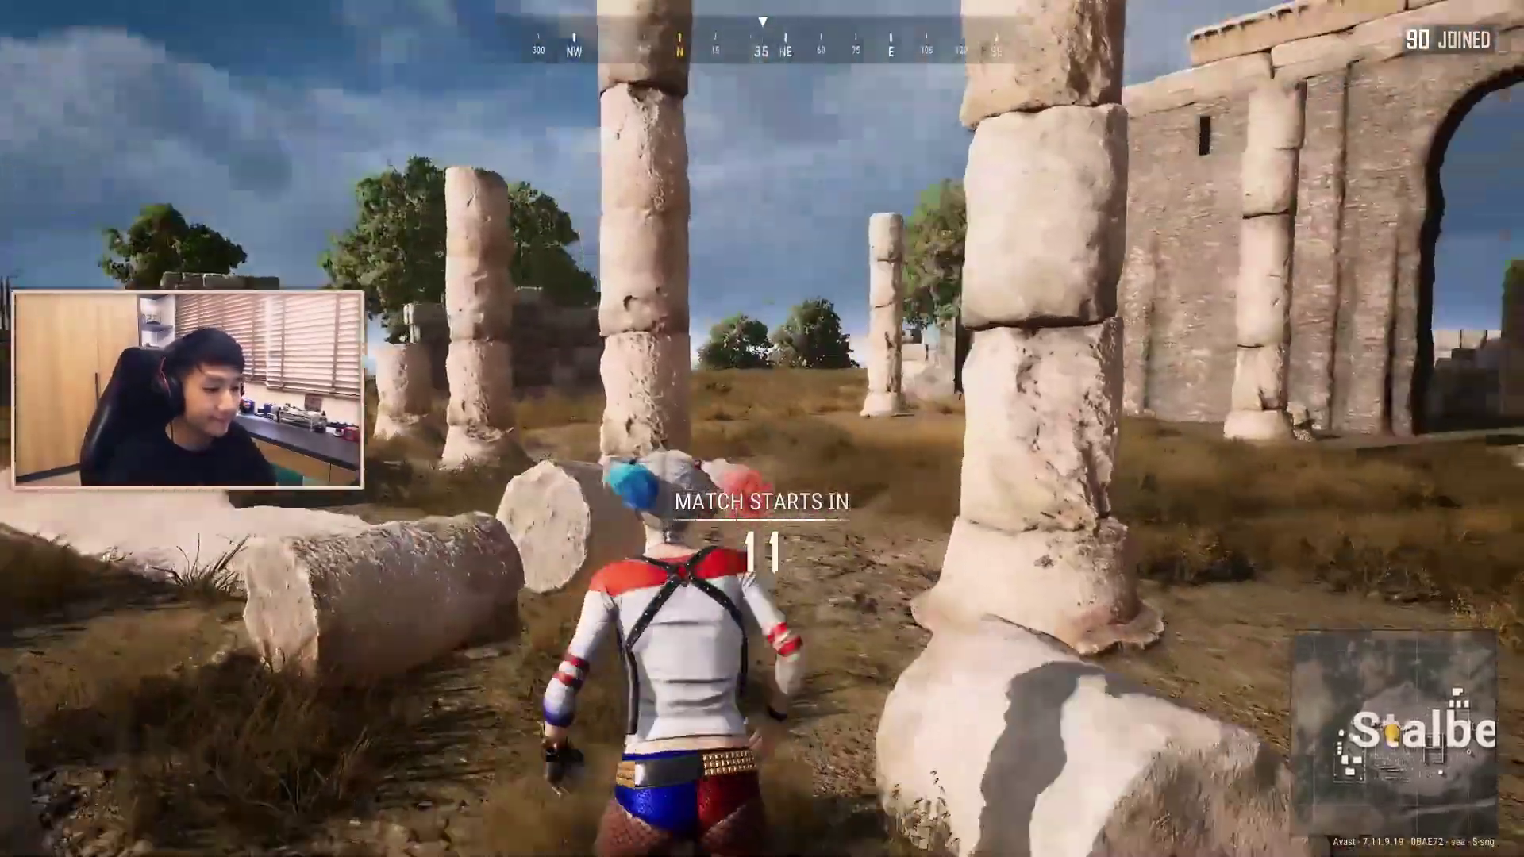
key(w)
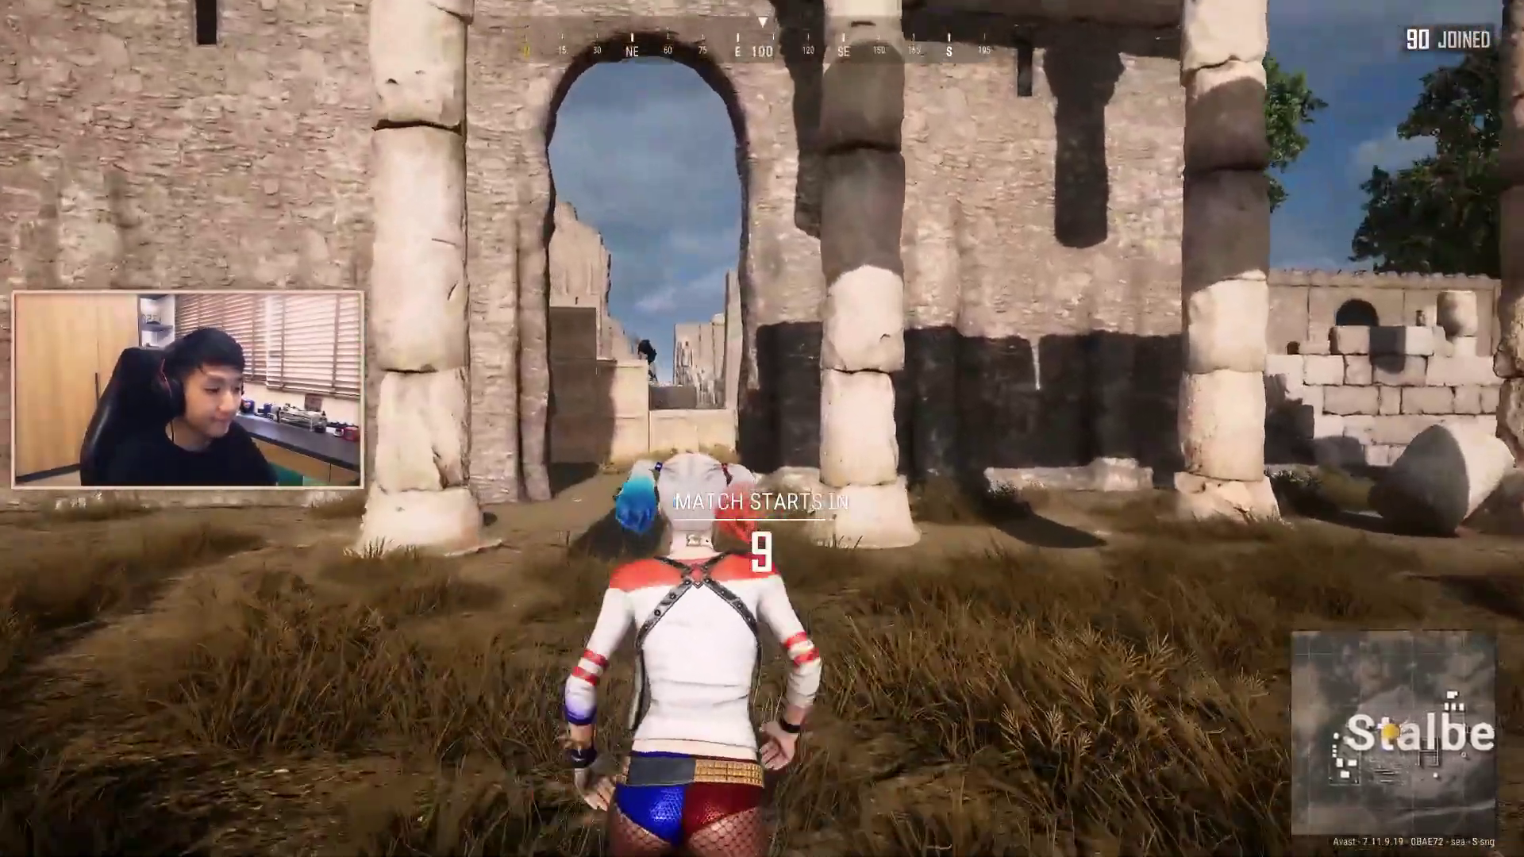
key(w)
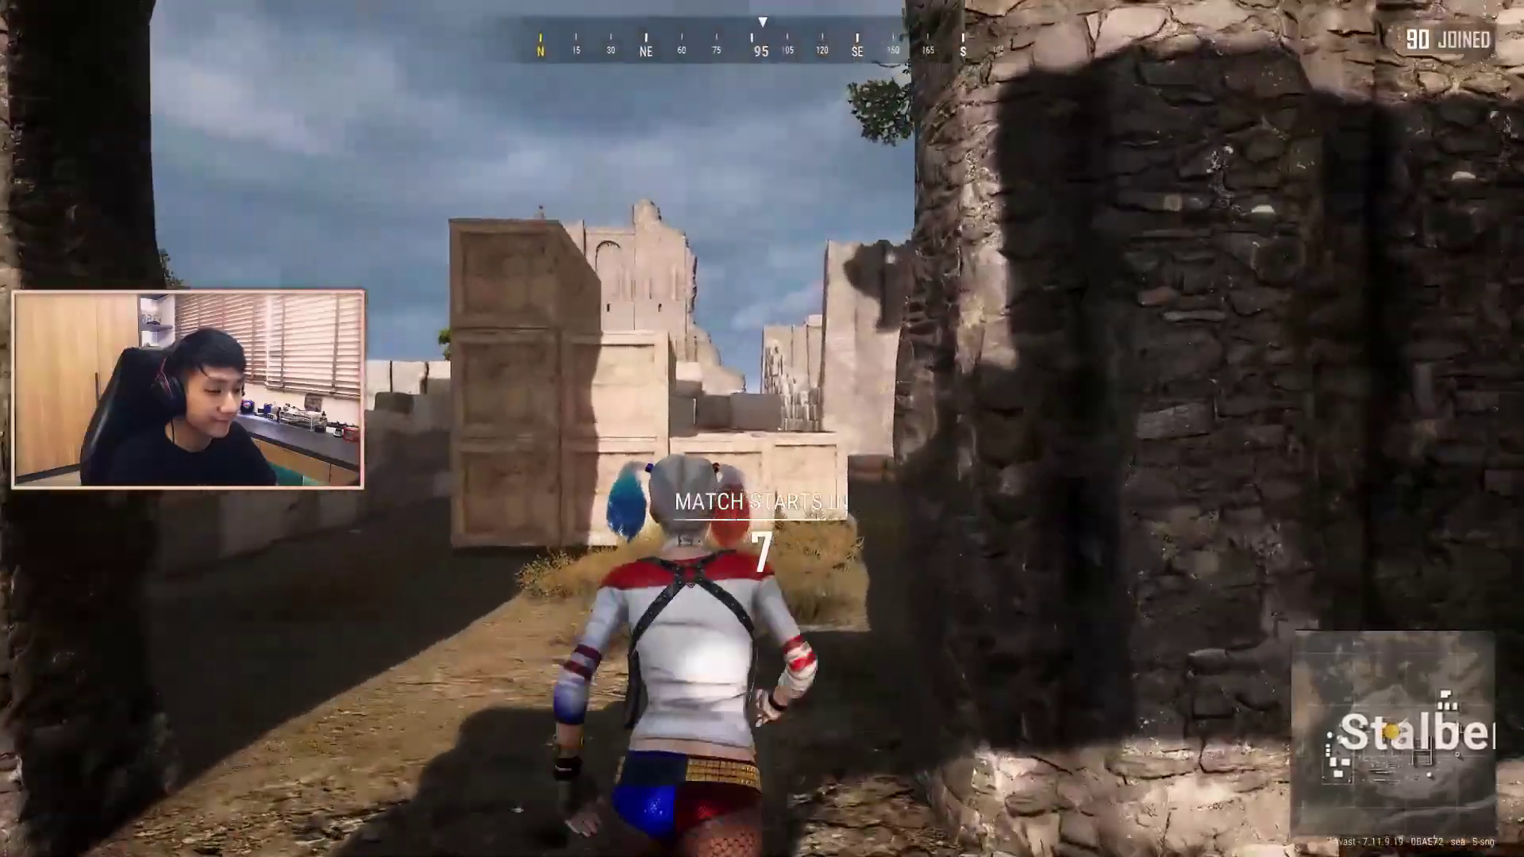
key(w)
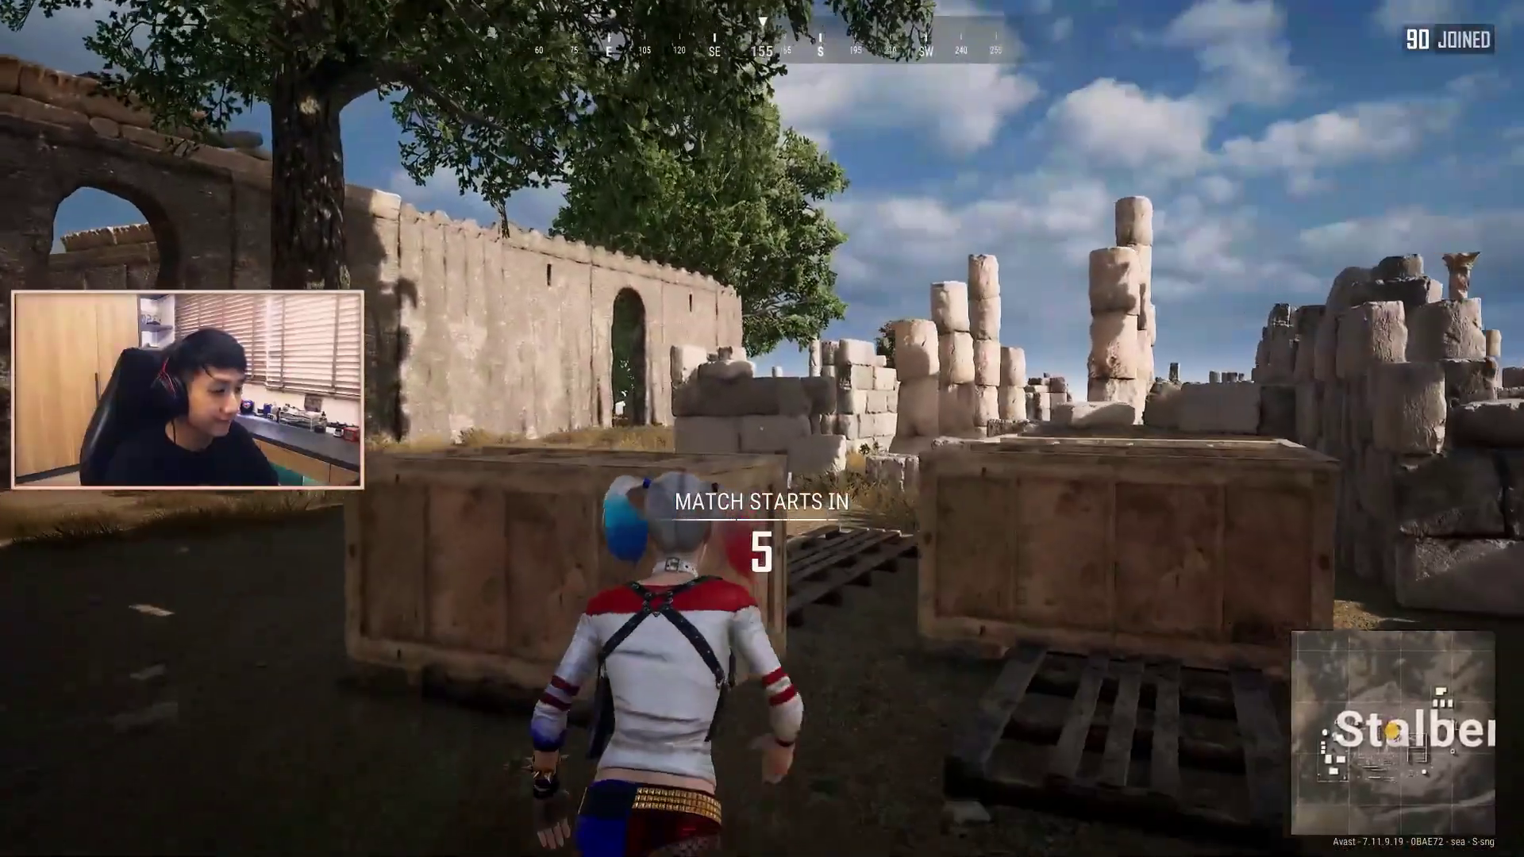
key(w)
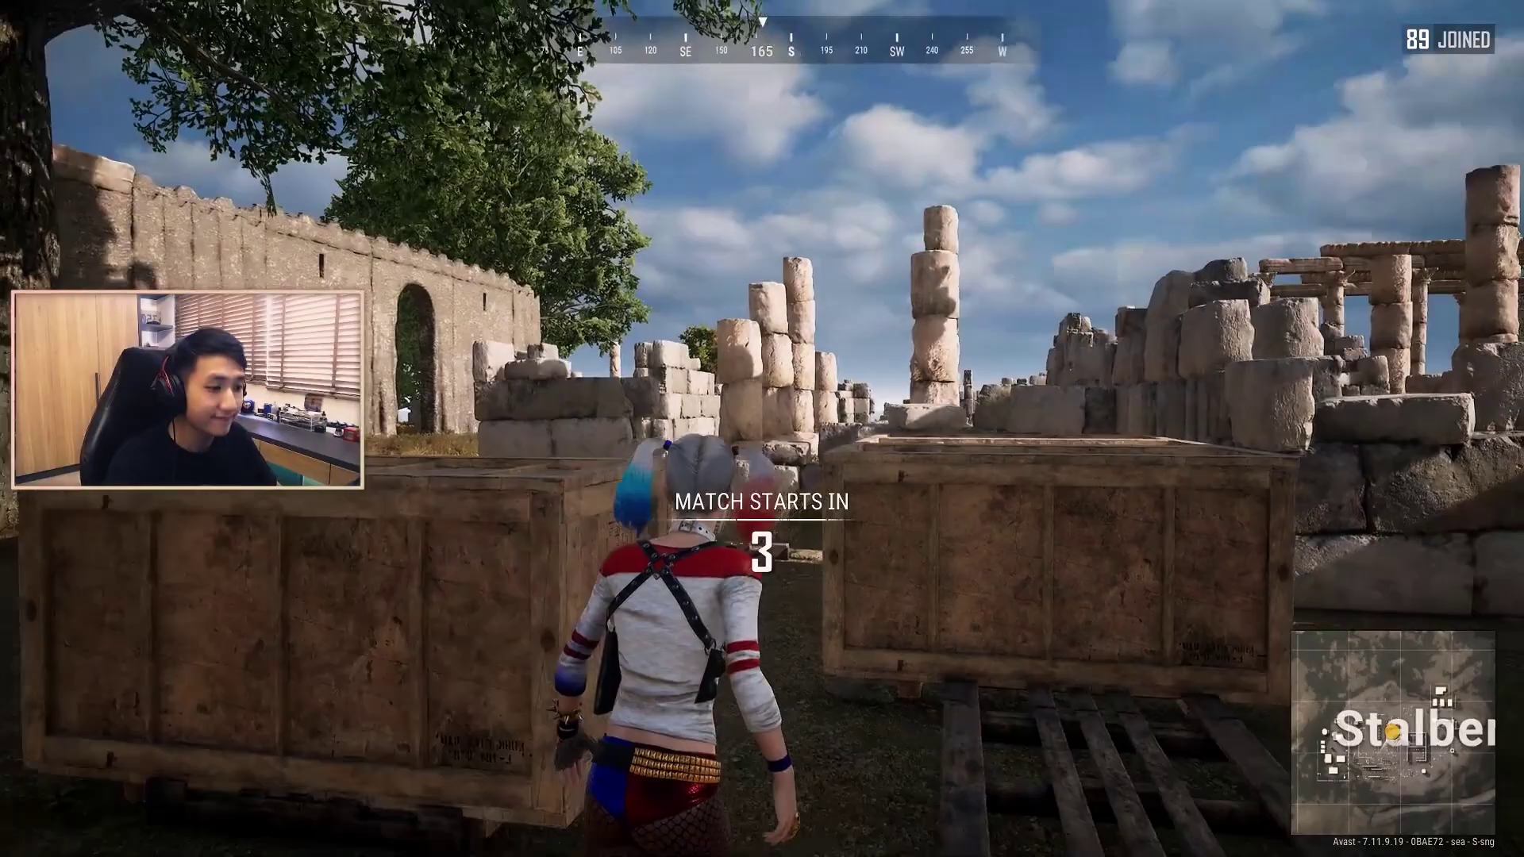
key(w)
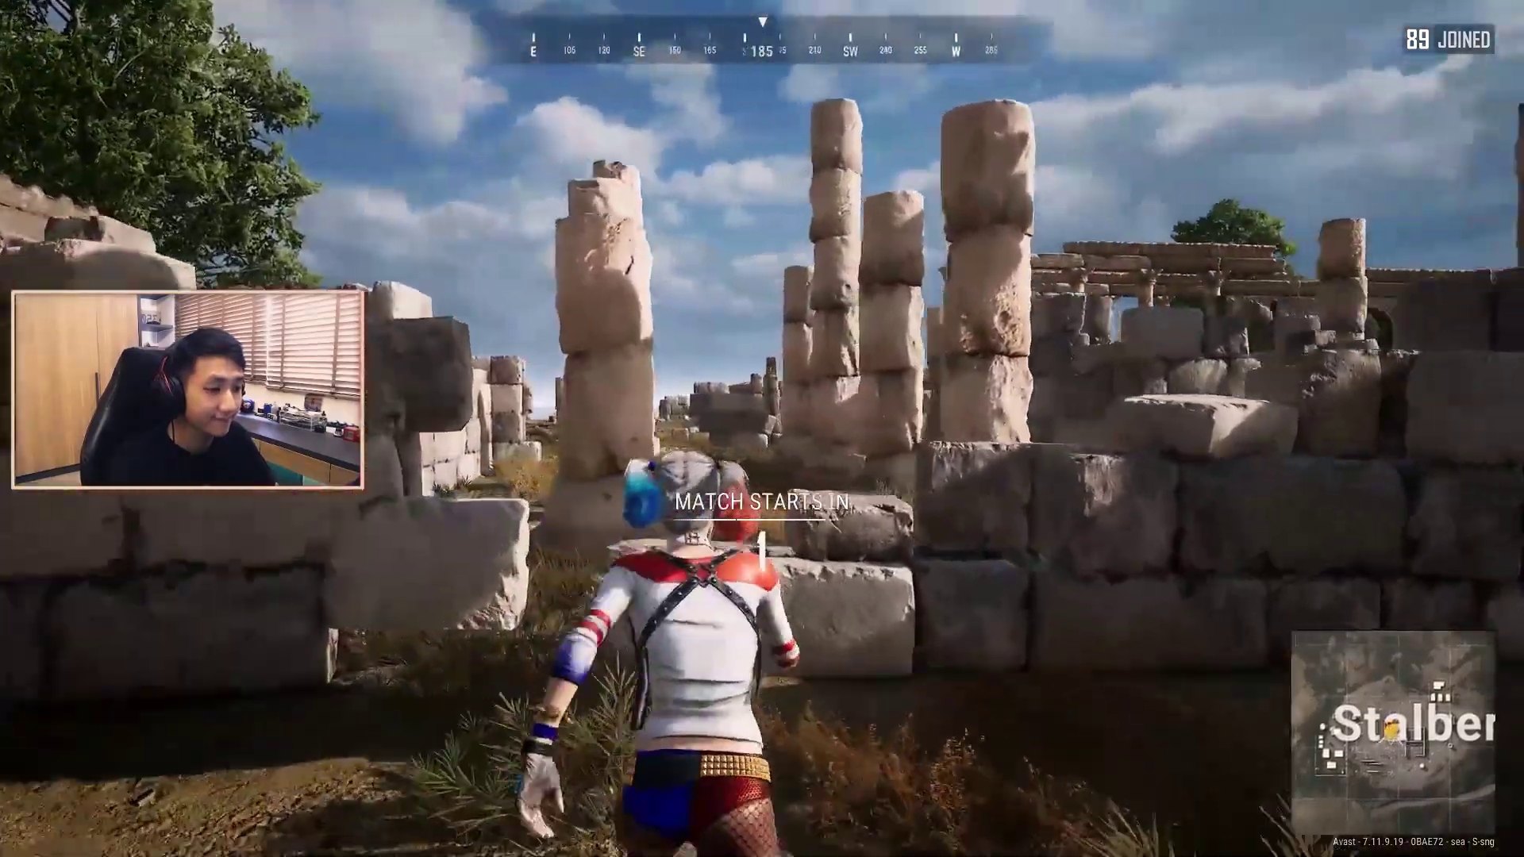
key(w)
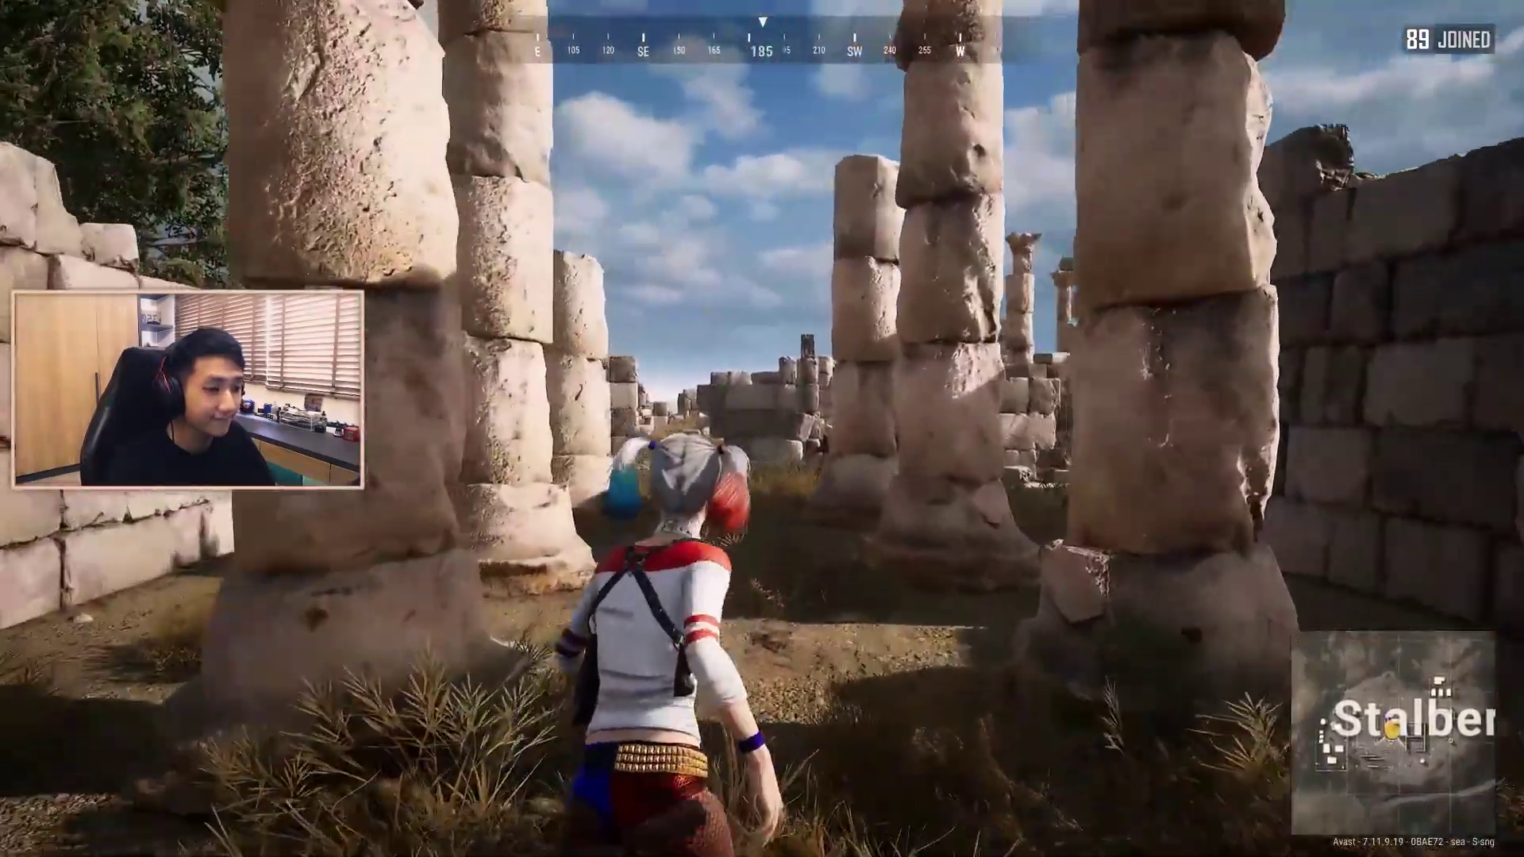
key(w)
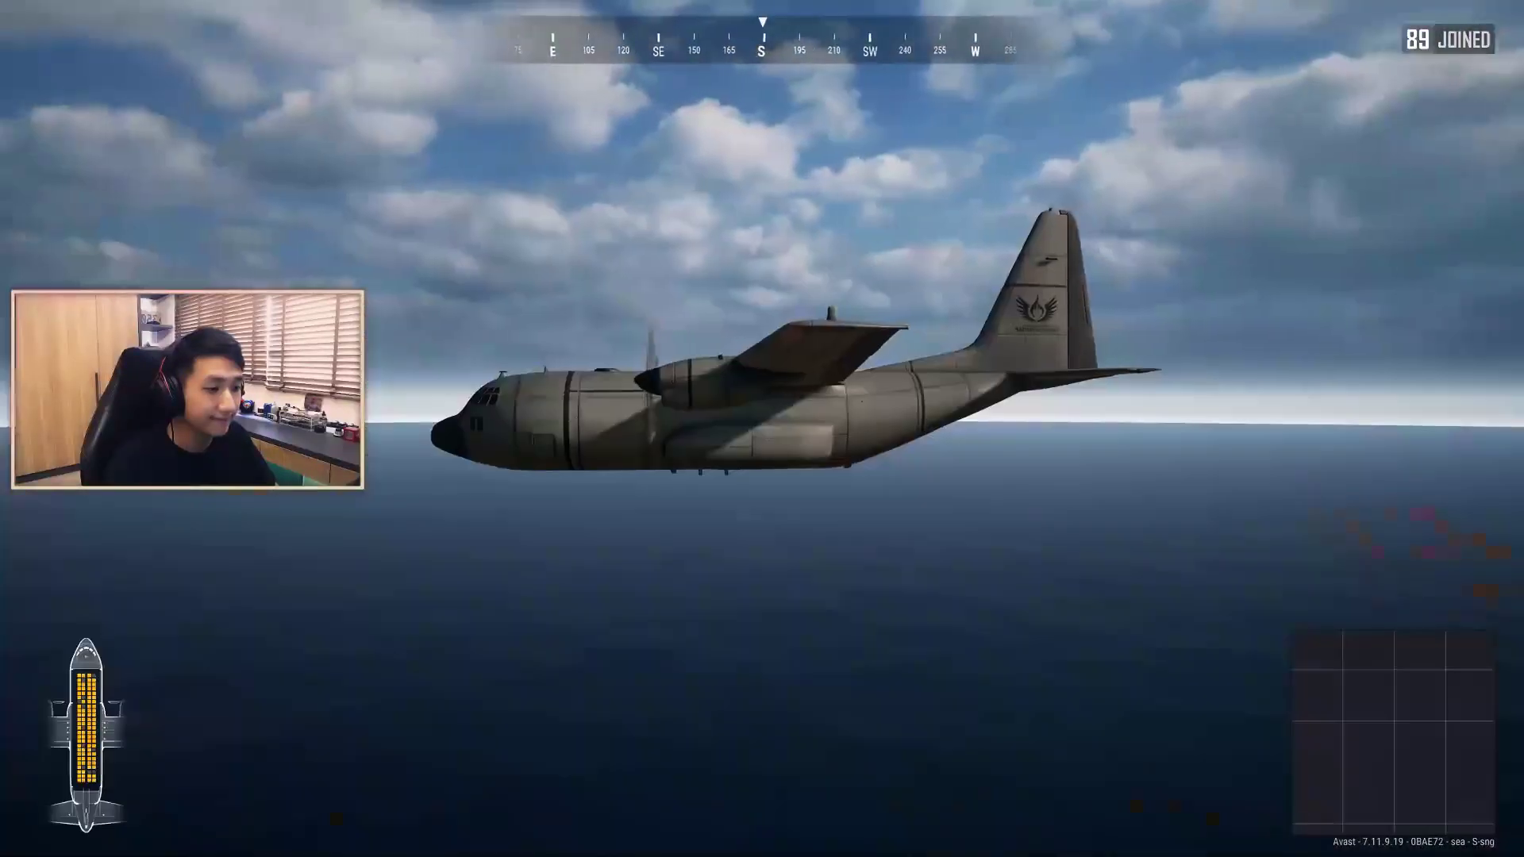